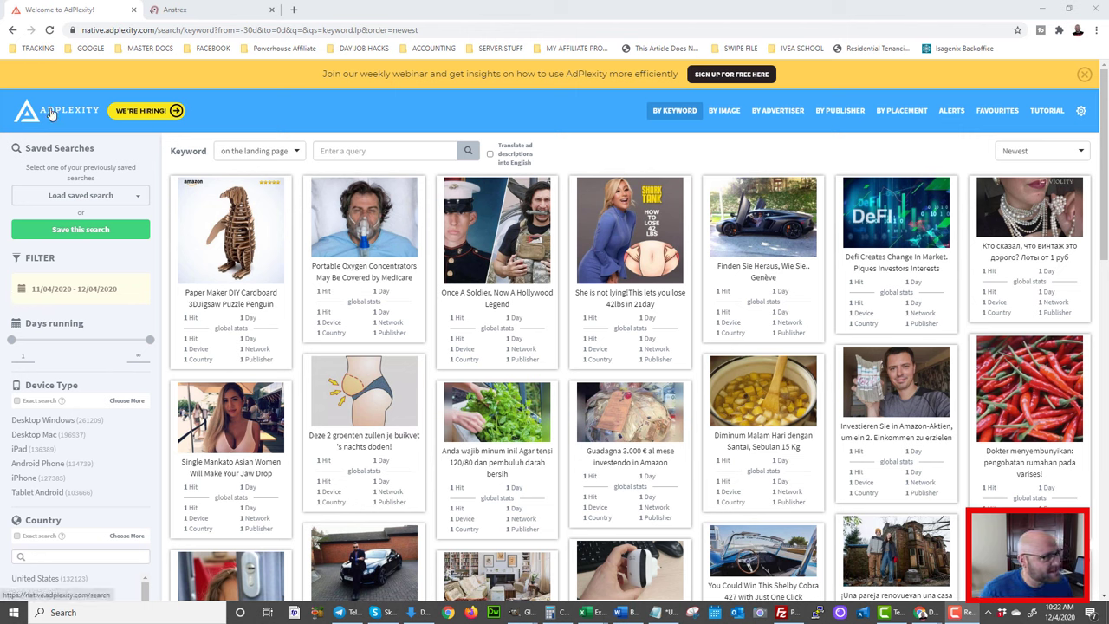
# Switch to Anstrex and check which products besides Anstrex Native it offers
pyautogui.click(180, 12)
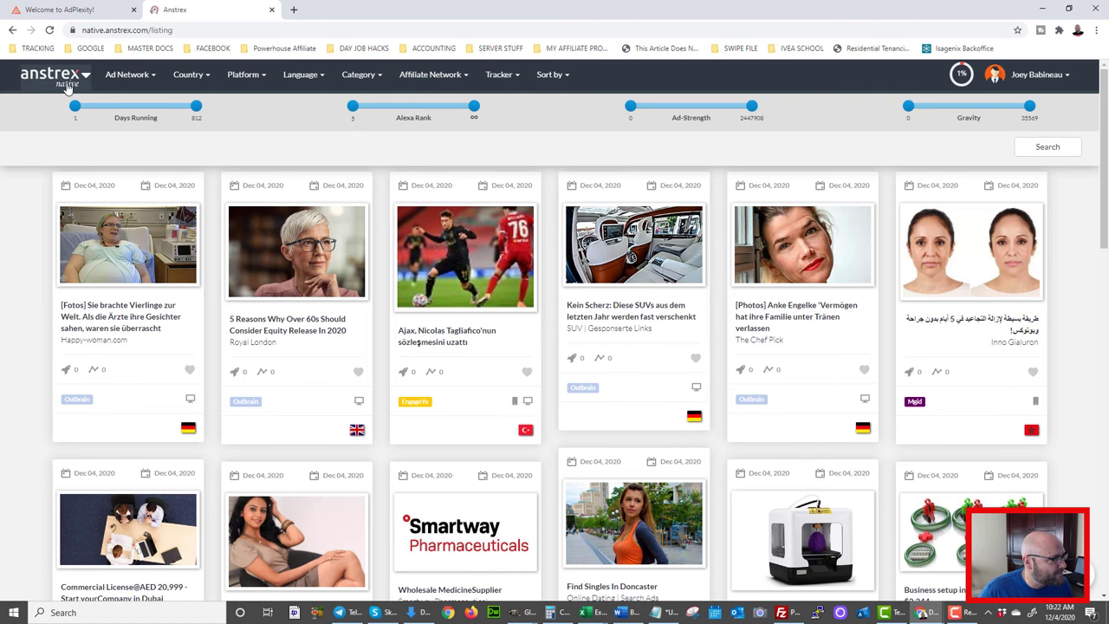
pyautogui.click(68, 85)
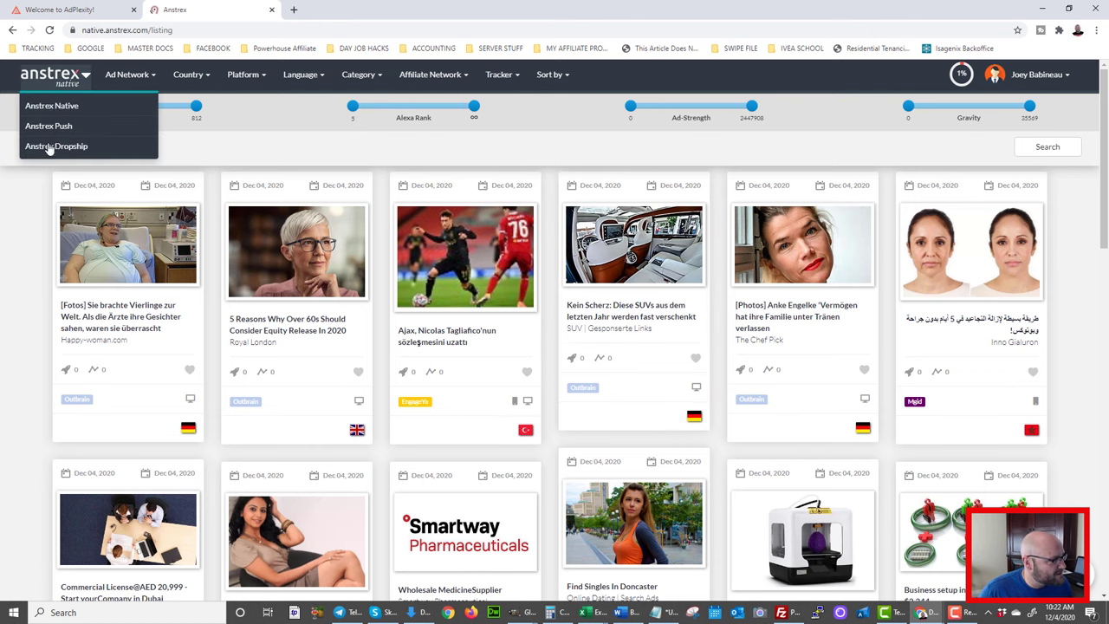
# Try the minimum days-running filter in AdPlexity at 10 and the one in Anstrex, and reset AdPlexity's minimum to 1
pyautogui.click(75, 11)
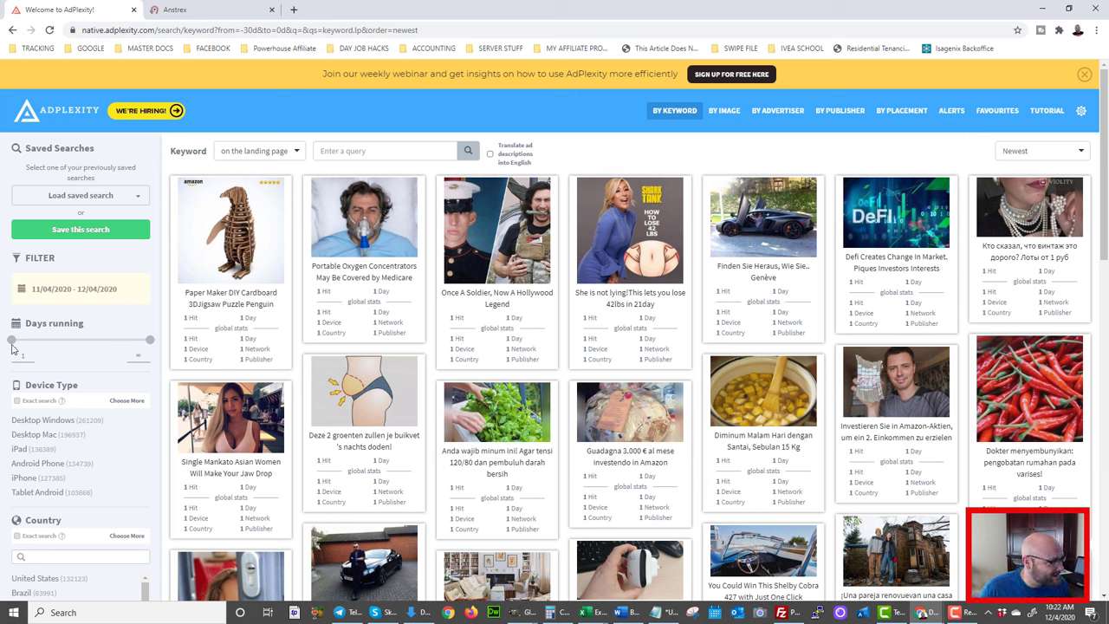
pyautogui.moveTo(11, 340); pyautogui.dragTo(28, 346)
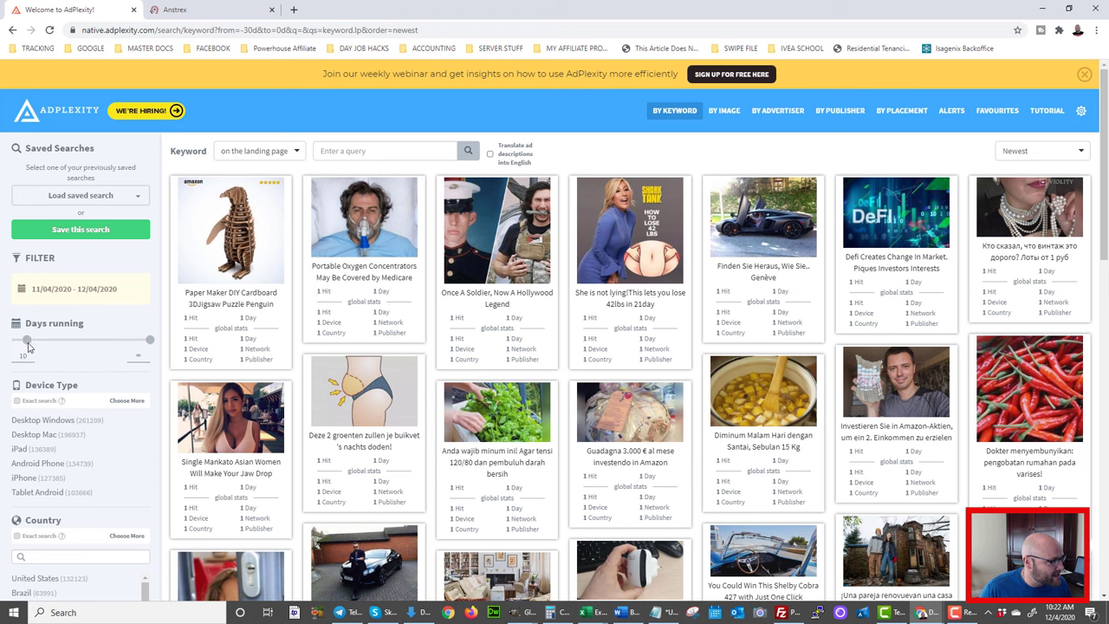
pyautogui.click(206, 11)
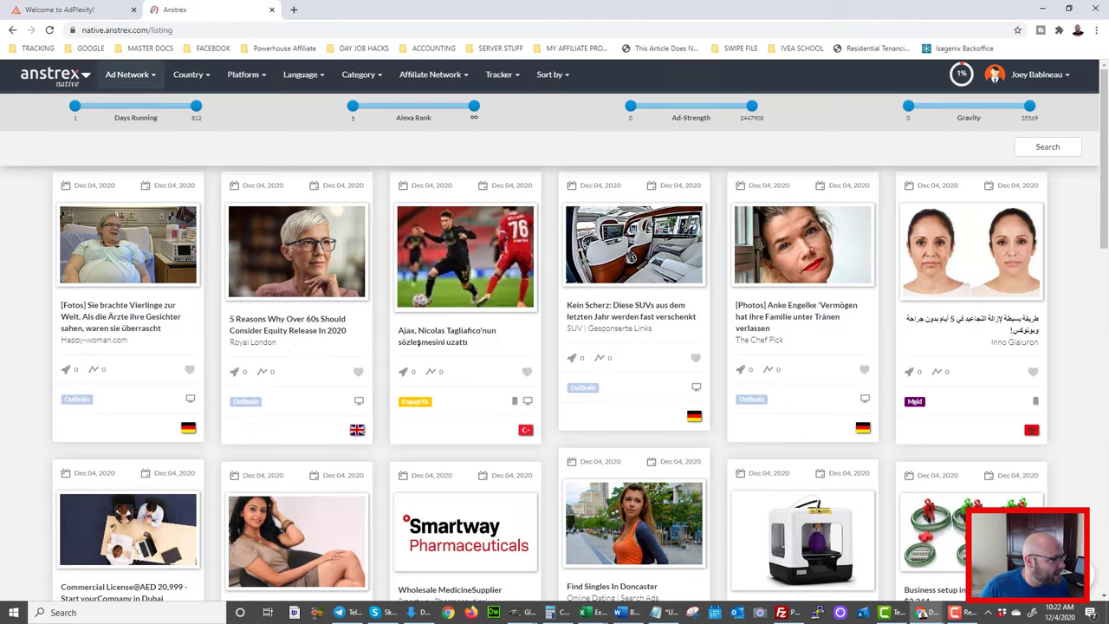
pyautogui.moveTo(73, 107)
pyautogui.mouseDown()
pyautogui.moveTo(125, 107)
pyautogui.moveTo(83, 108)
pyautogui.mouseUp()
pyautogui.click(58, 12)
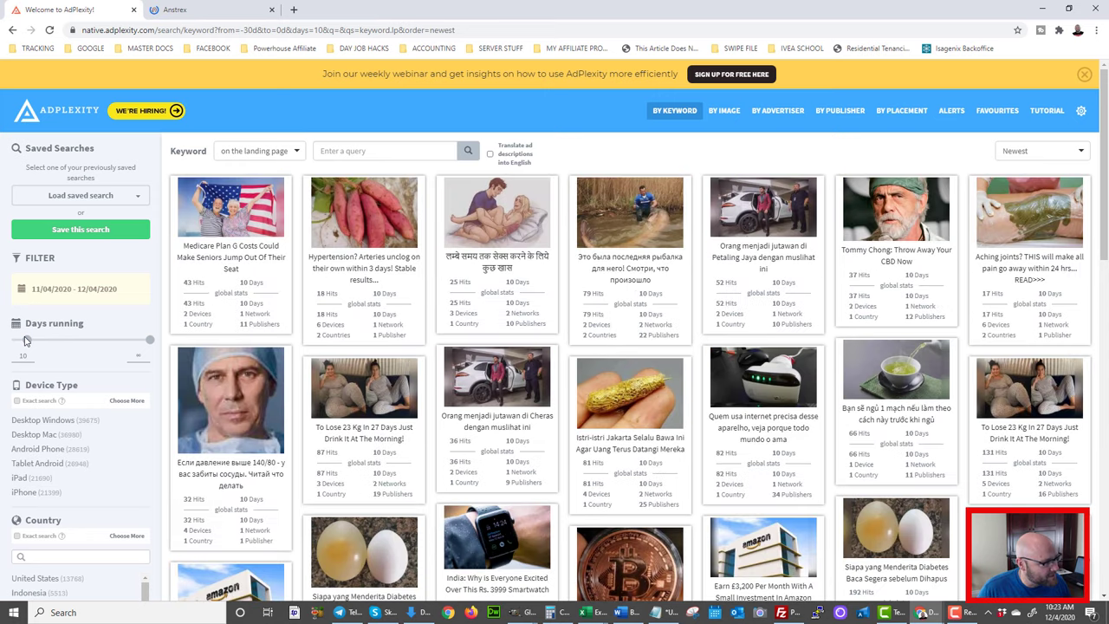
pyautogui.moveTo(26, 341); pyautogui.dragTo(7, 347)
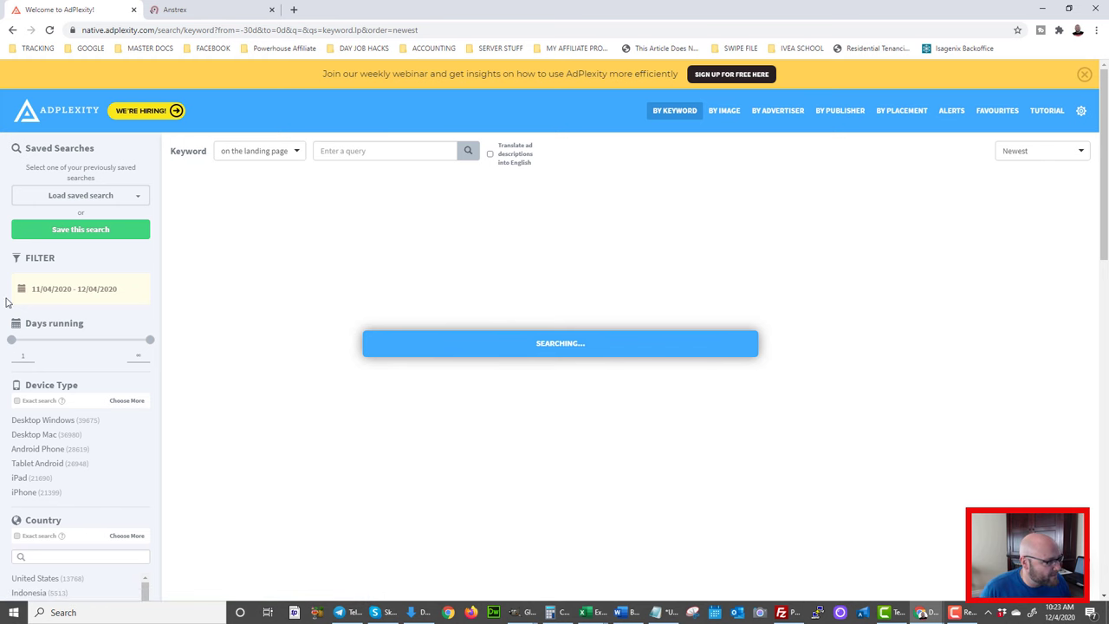
# Examine AdPlexity's filter options for country, language, traffic source and affiliate network
pyautogui.scroll(-3, 87, 356)
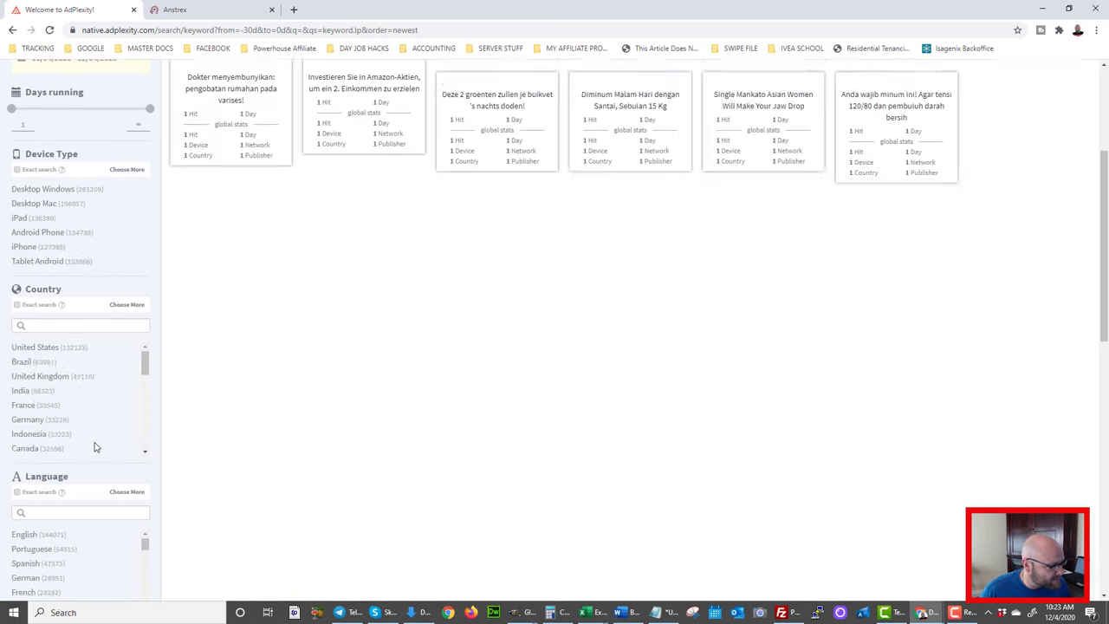
pyautogui.scroll(-5, 91, 447)
pyautogui.scroll(-2, 94, 468)
pyautogui.scroll(-5, 110, 414)
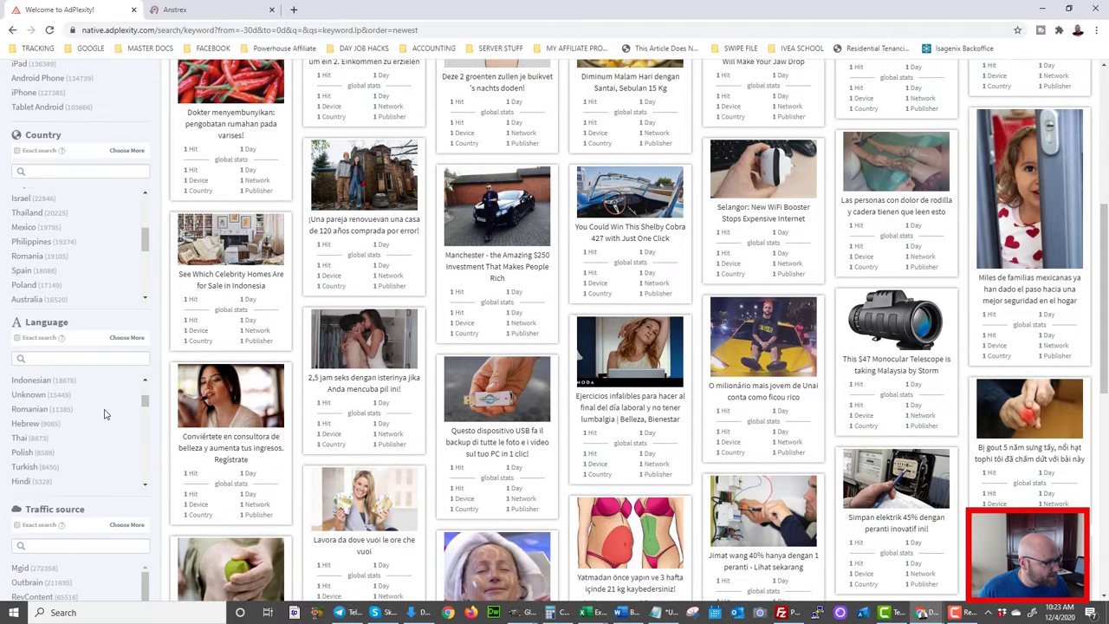
pyautogui.scroll(-1, 91, 429)
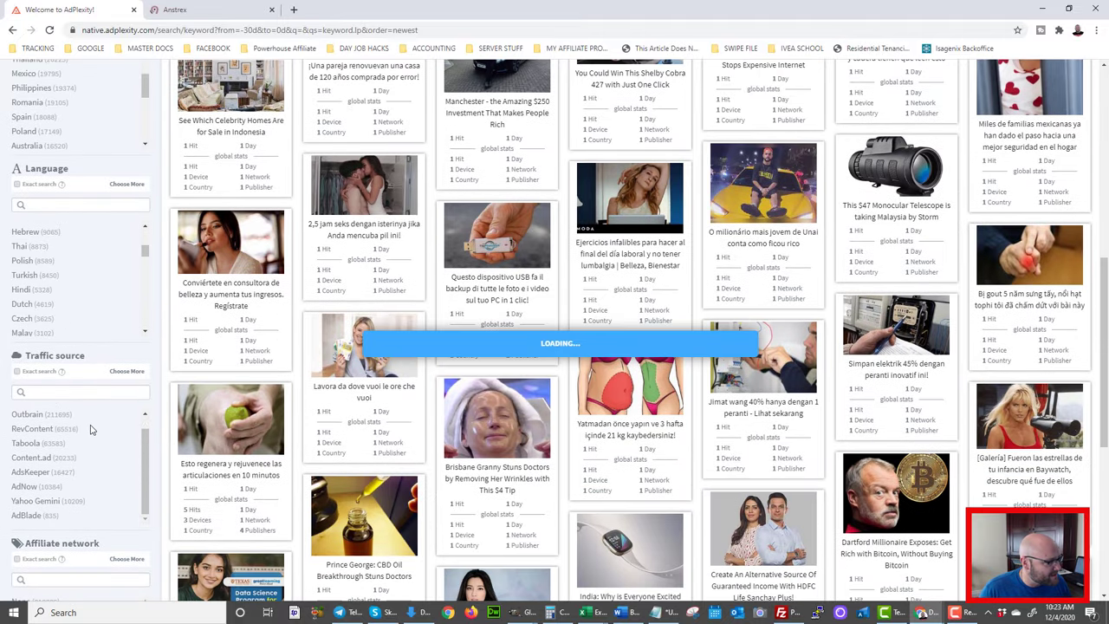
pyautogui.scroll(-3, 91, 429)
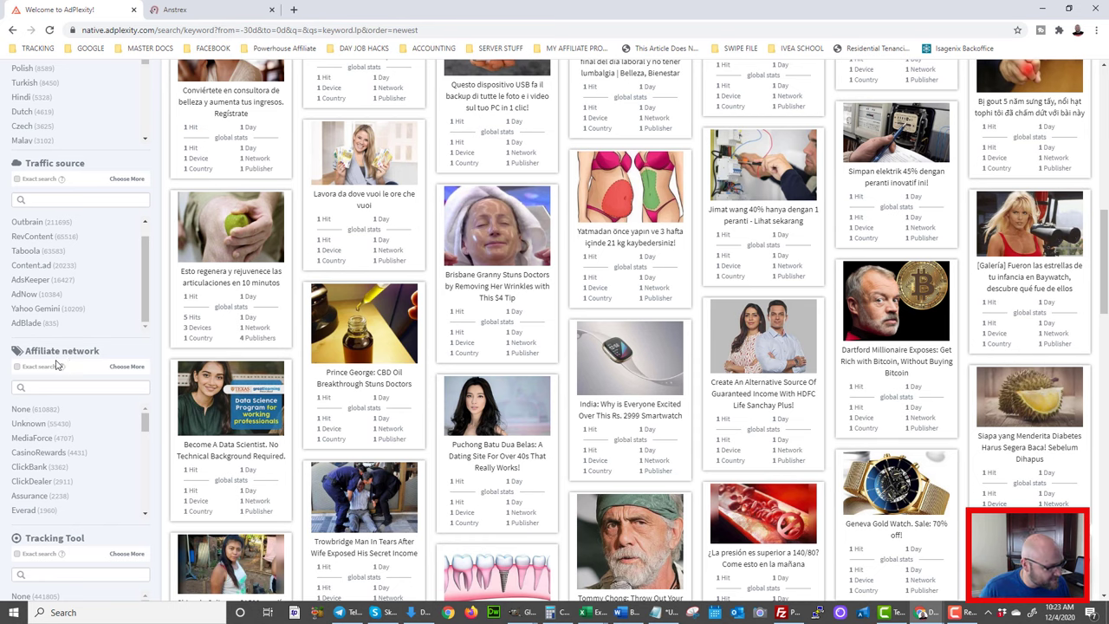
pyautogui.scroll(-2, 30, 466)
pyautogui.scroll(2, 30, 471)
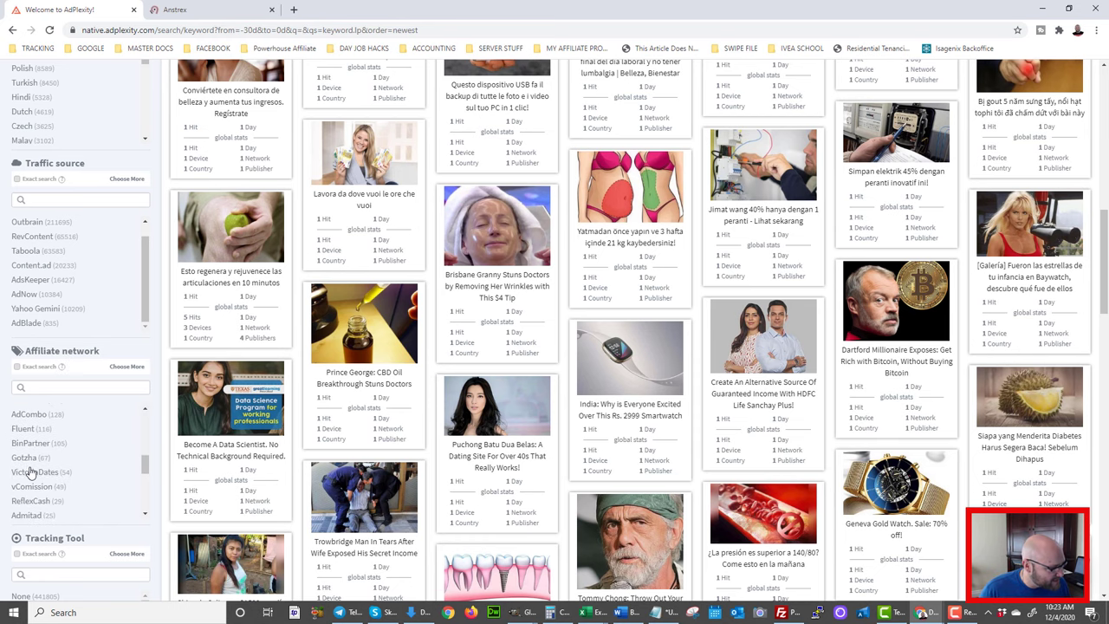
pyautogui.scroll(1, 41, 464)
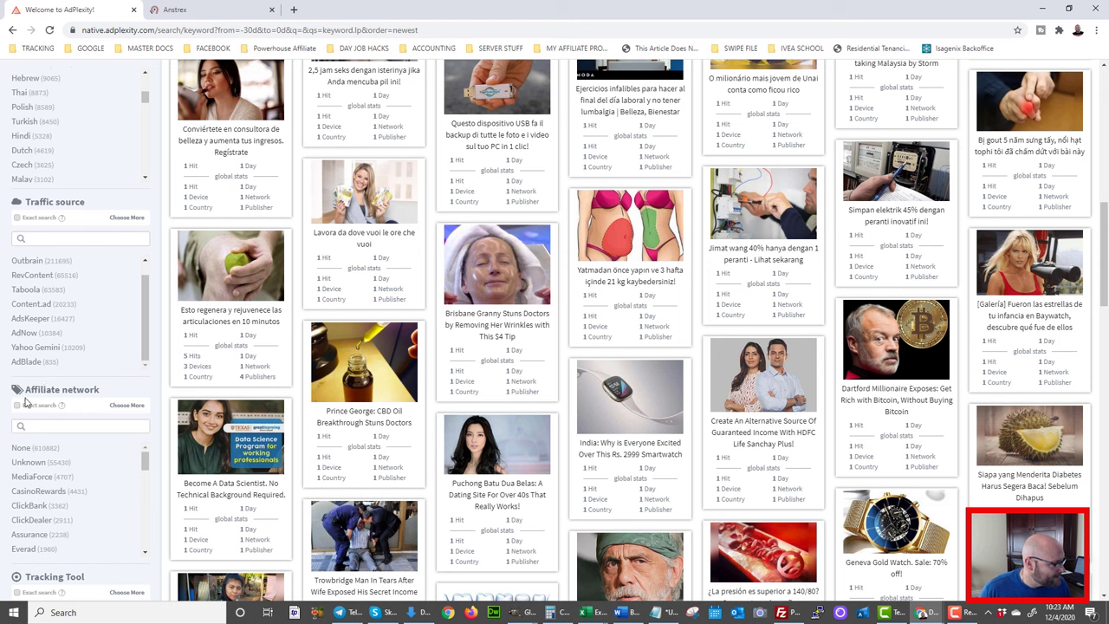
pyautogui.scroll(-10, 35, 518)
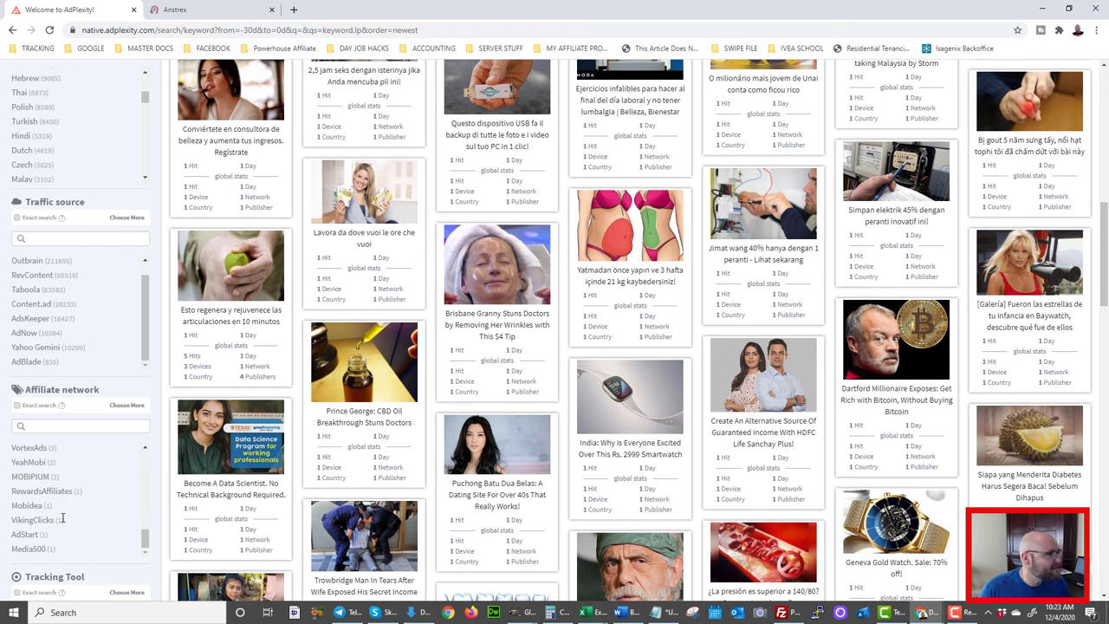
# Switch to Anstrex and filter its ads by the affiliate network EnvyusMedia
pyautogui.click(174, 9)
pyautogui.click(433, 74)
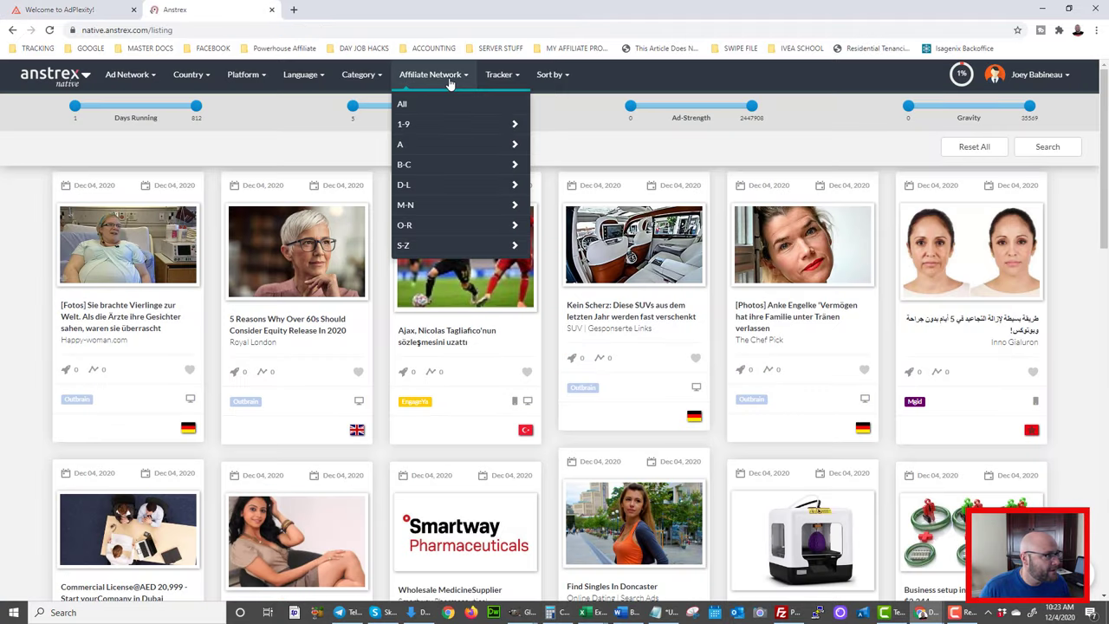
pyautogui.moveTo(439, 128)
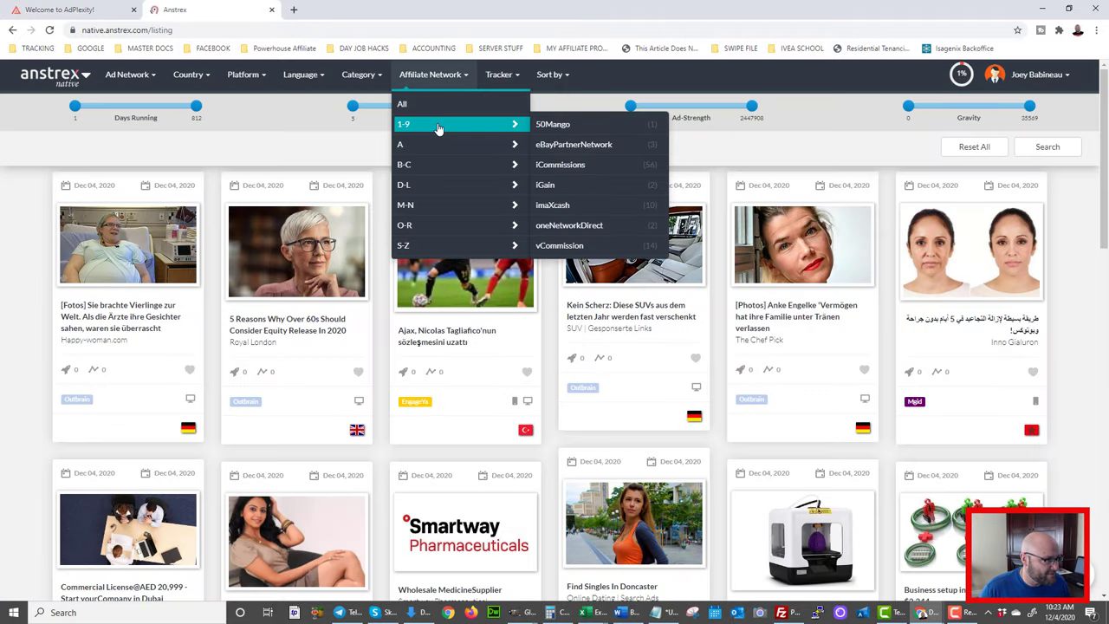
pyautogui.moveTo(442, 152)
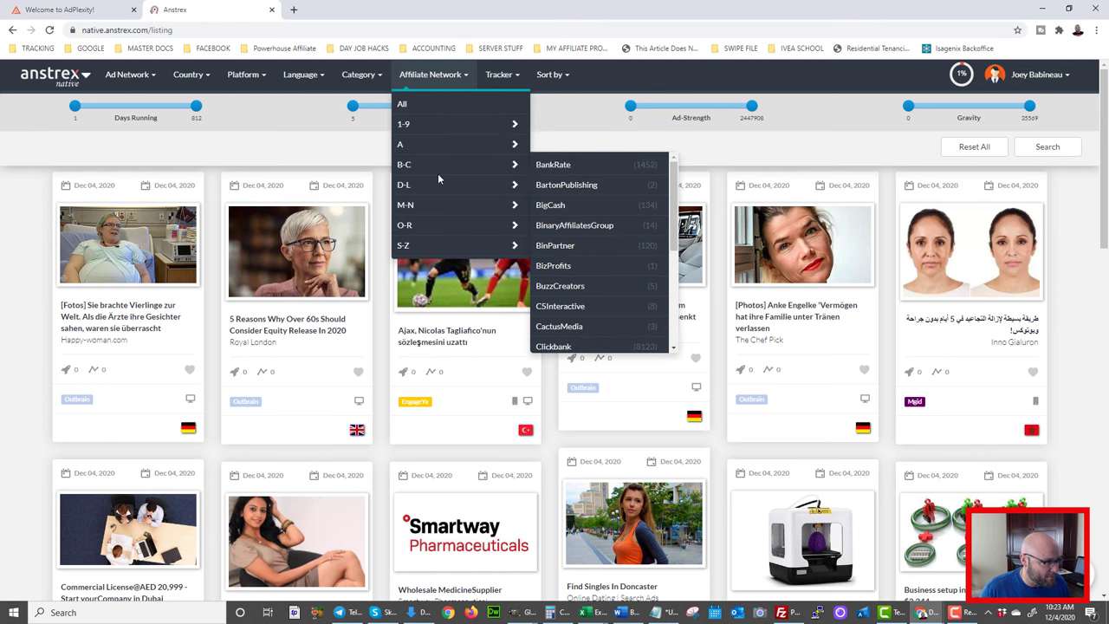
pyautogui.moveTo(430, 192)
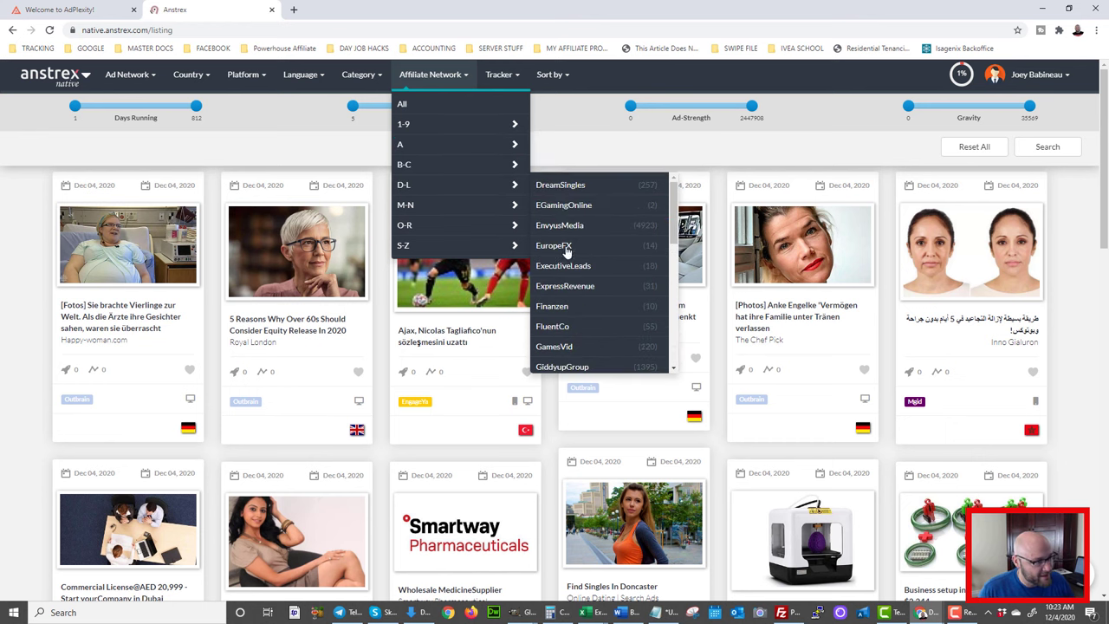
pyautogui.click(563, 225)
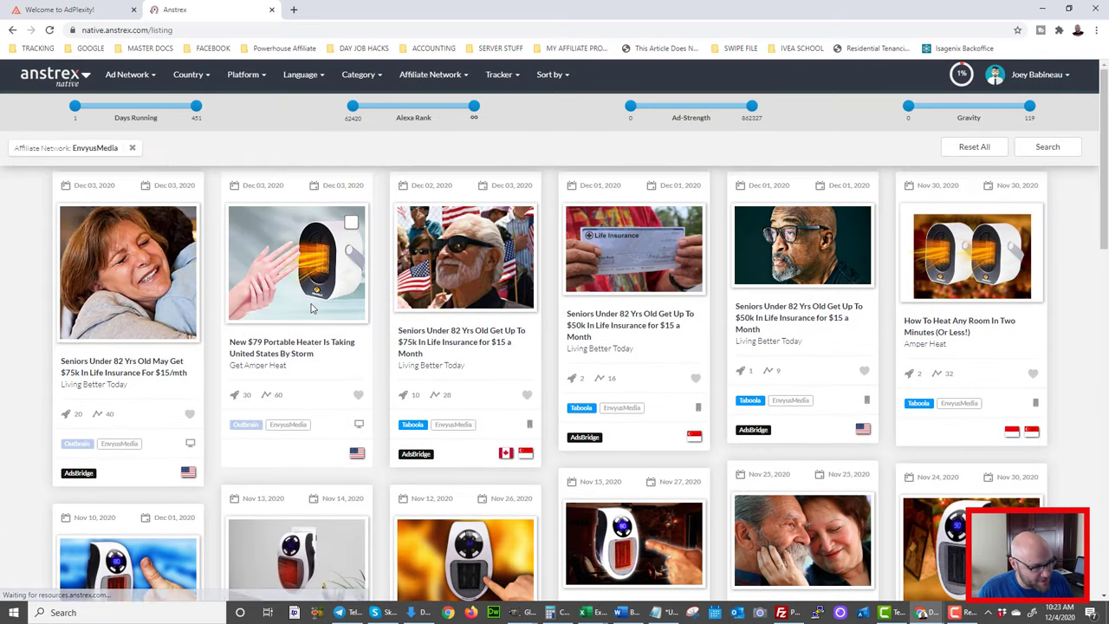
# Browse the EnvyusMedia ads in the Anstrex listing
pyautogui.scroll(-3, 382, 330)
pyautogui.scroll(-10, 386, 342)
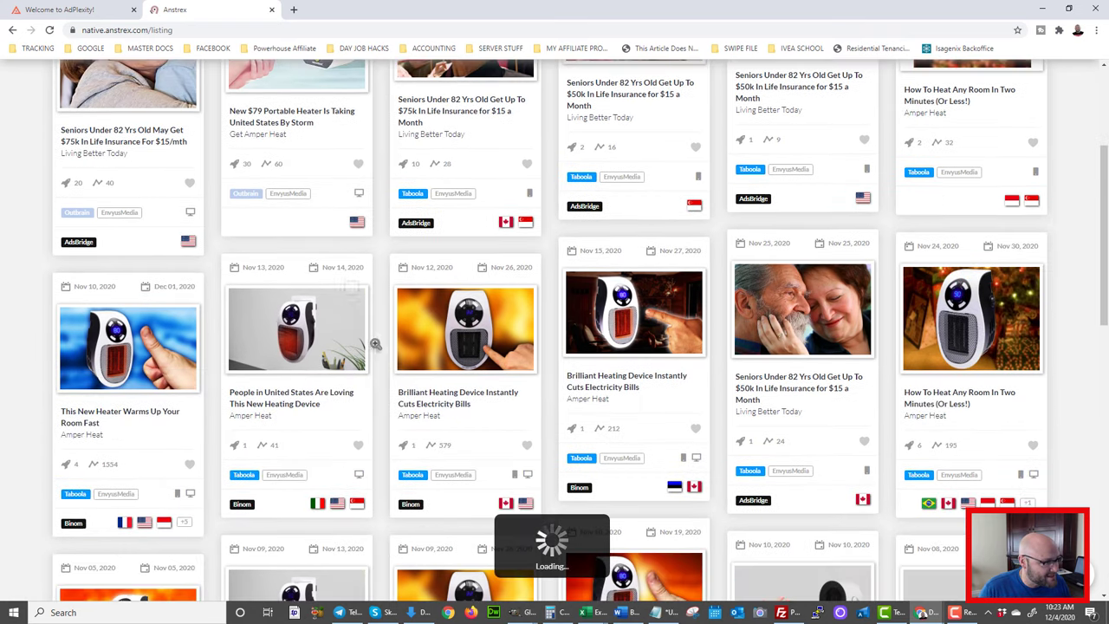
pyautogui.scroll(-5, 379, 359)
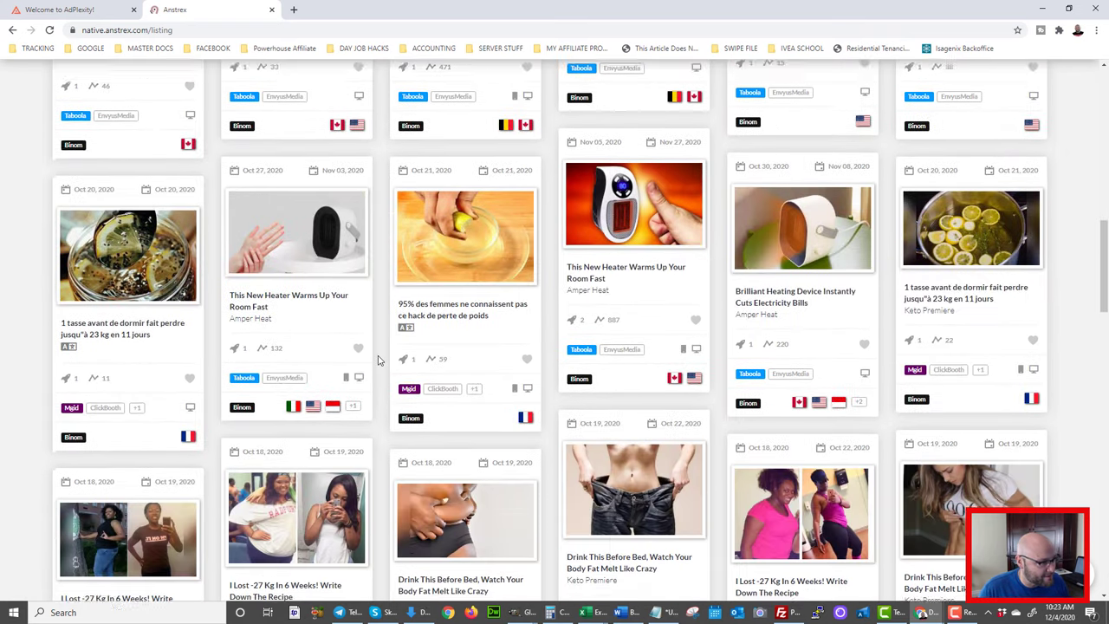
pyautogui.scroll(15, 379, 359)
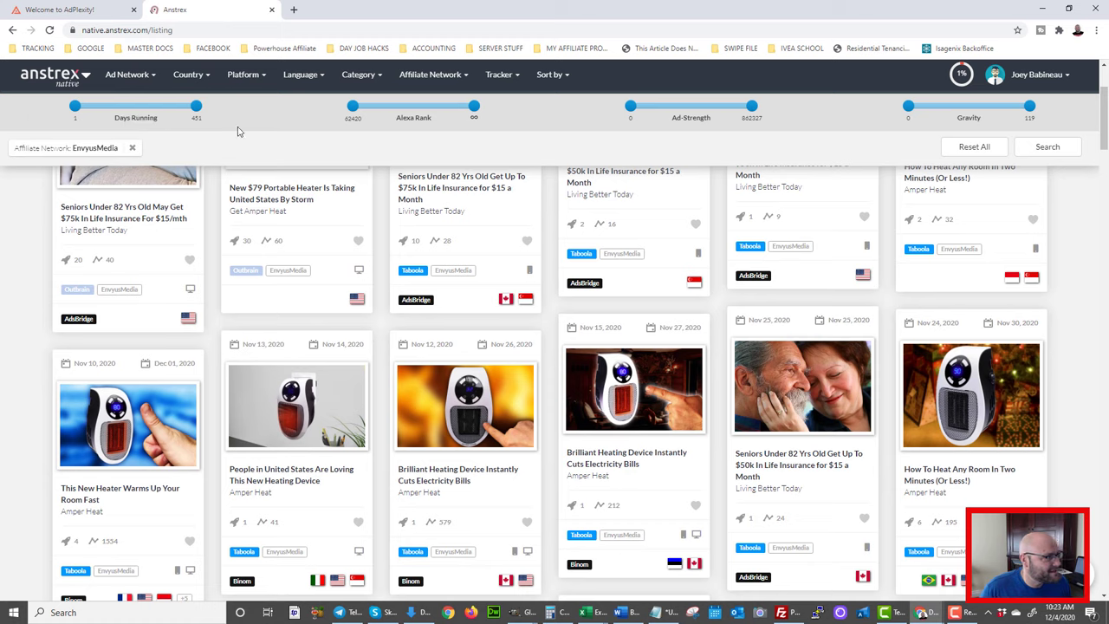
# Switch to AdPlexity and filter its ads by the affiliate network ClickBank
pyautogui.click(39, 9)
pyautogui.click(195, 7)
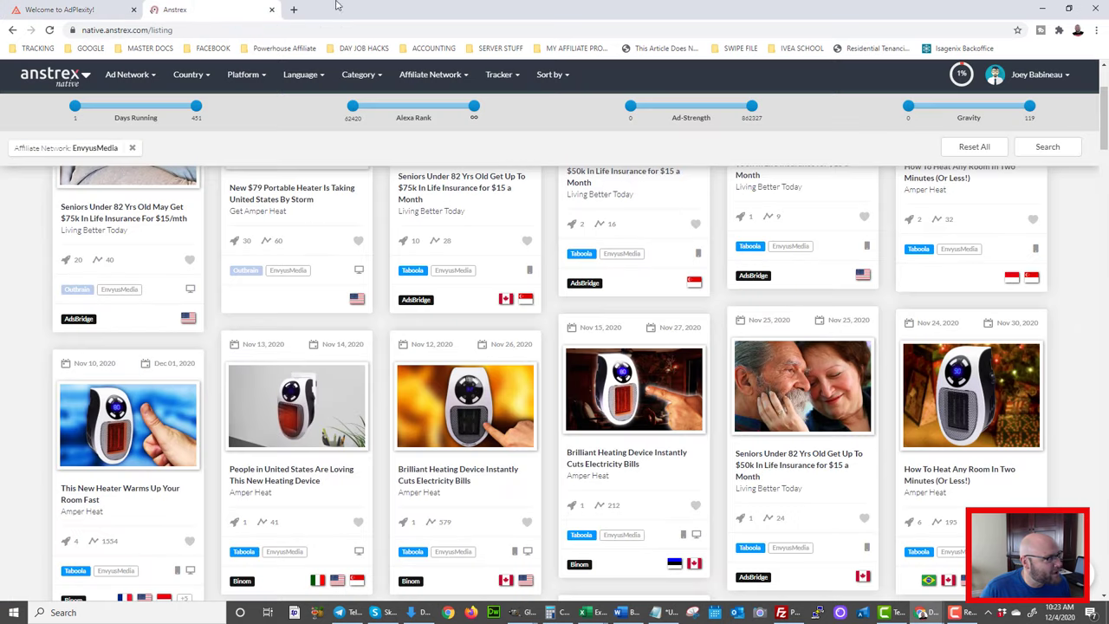
pyautogui.click(60, 10)
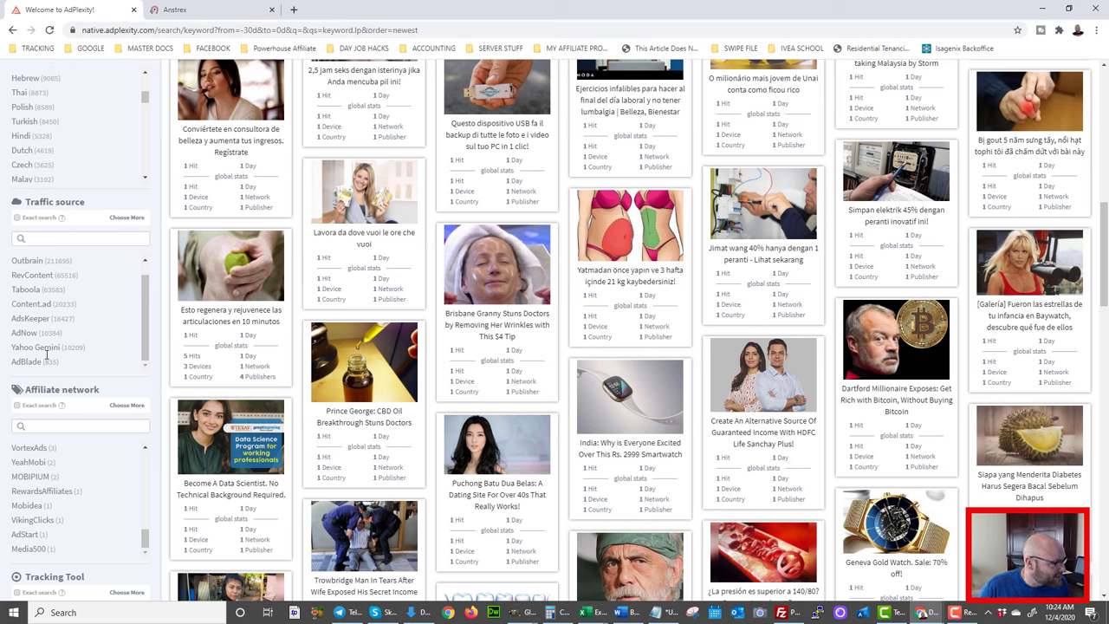
pyautogui.scroll(1, 47, 354)
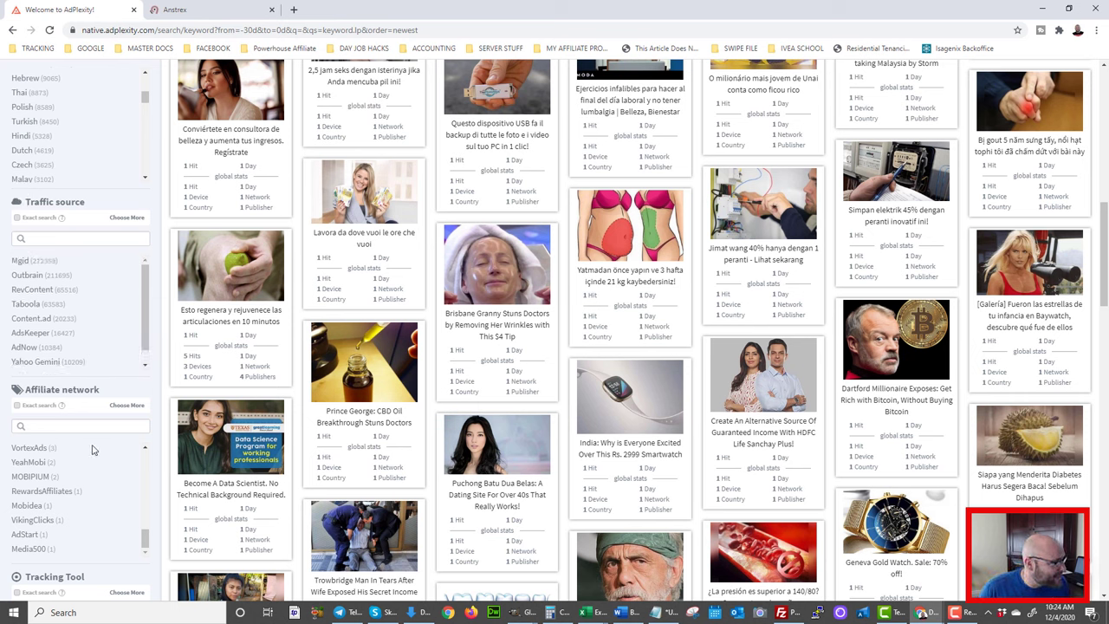
pyautogui.scroll(10, 113, 452)
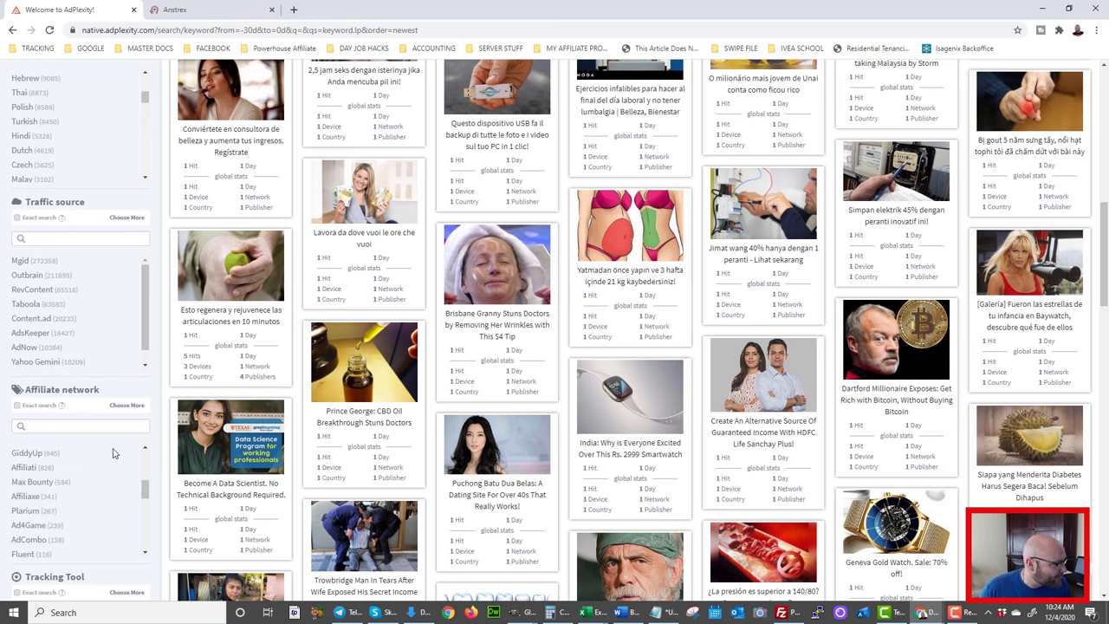
pyautogui.scroll(2, 112, 452)
pyautogui.scroll(2, 112, 453)
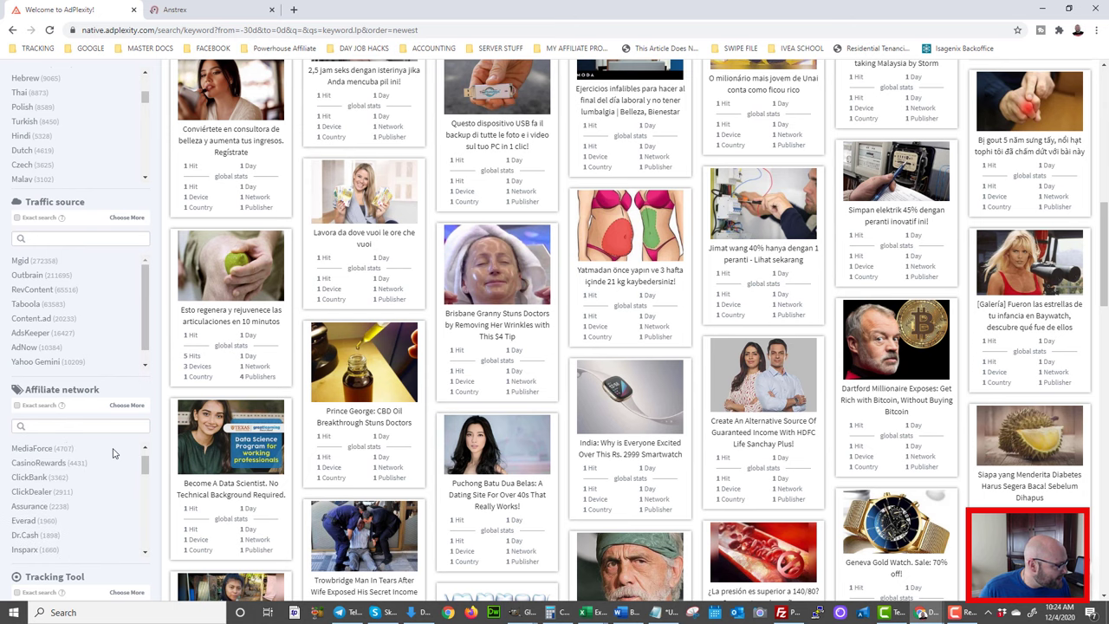
pyautogui.click(28, 478)
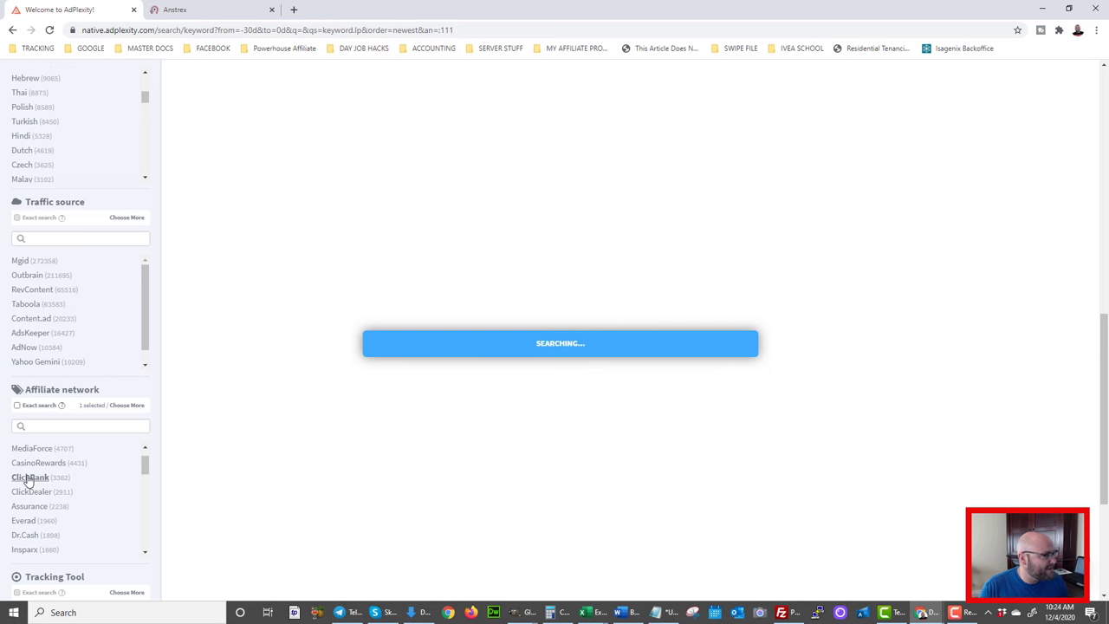
# Switch to Anstrex and change its affiliate network filter to Clickbank
pyautogui.click(213, 10)
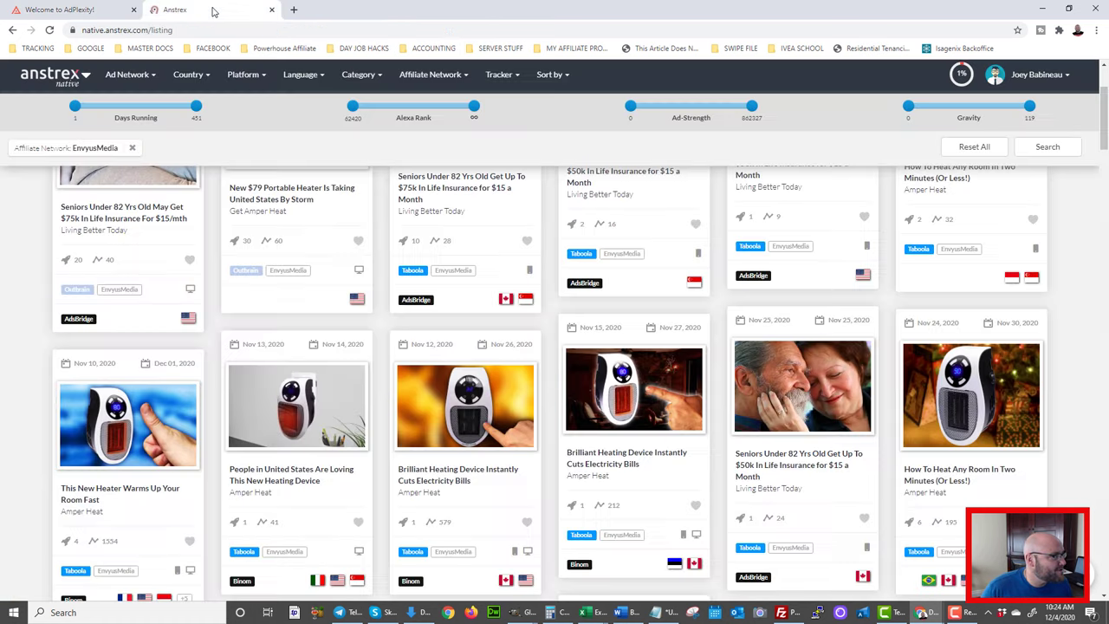
pyautogui.click(432, 76)
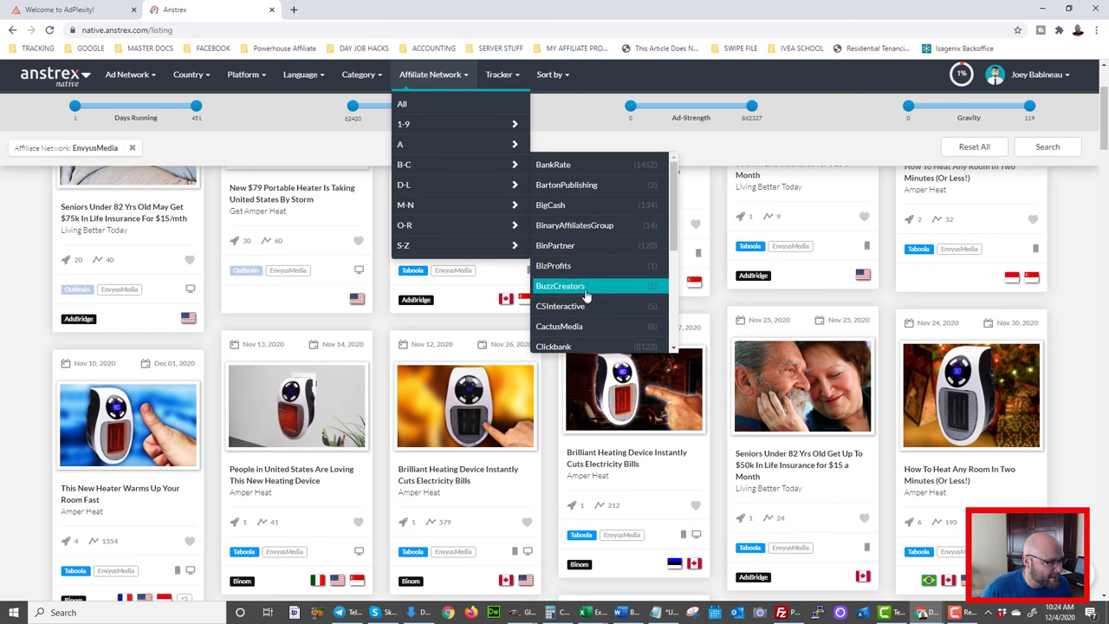
pyautogui.scroll(-1, 588, 300)
pyautogui.click(573, 307)
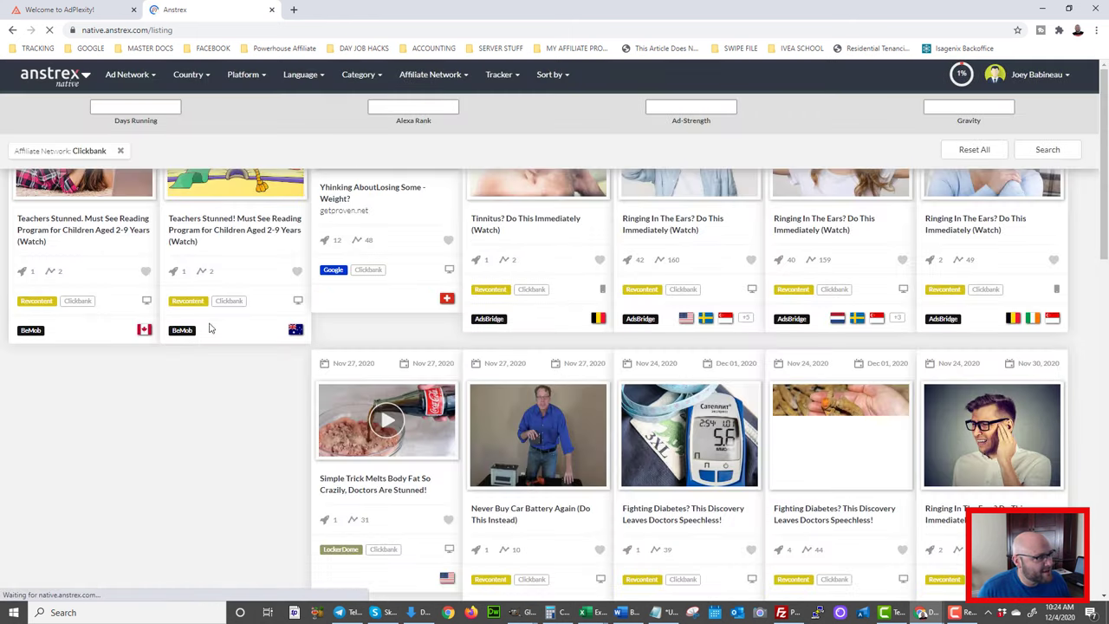
pyautogui.scroll(2, 300, 404)
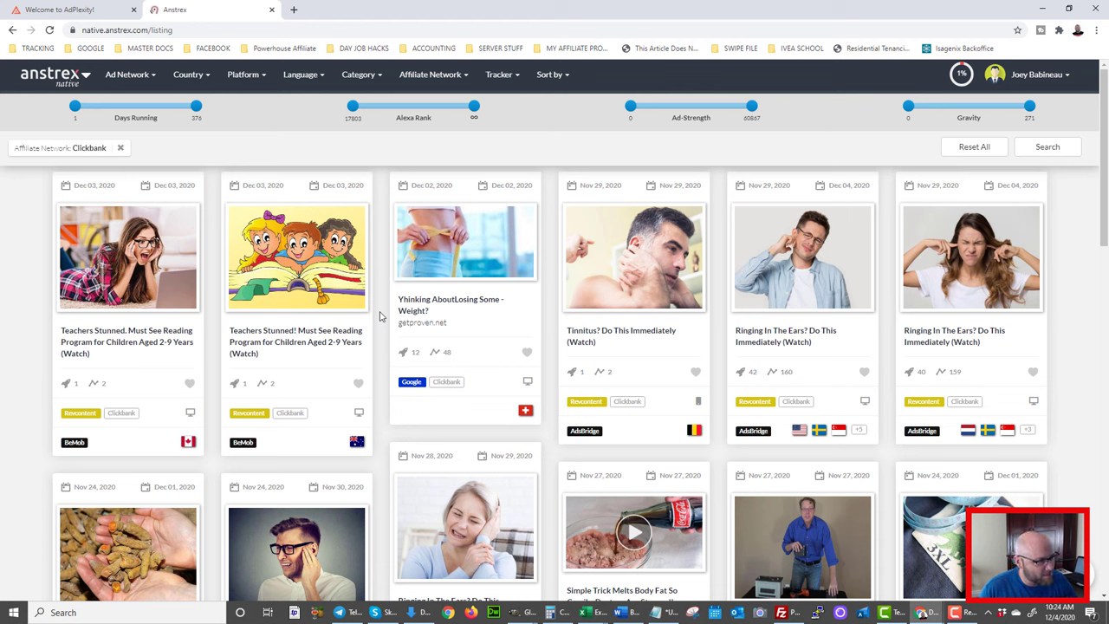
# Look through the ad networks available for filtering in Anstrex, including Taboola and Outbrain
pyautogui.click(130, 77)
pyautogui.scroll(-3, 164, 260)
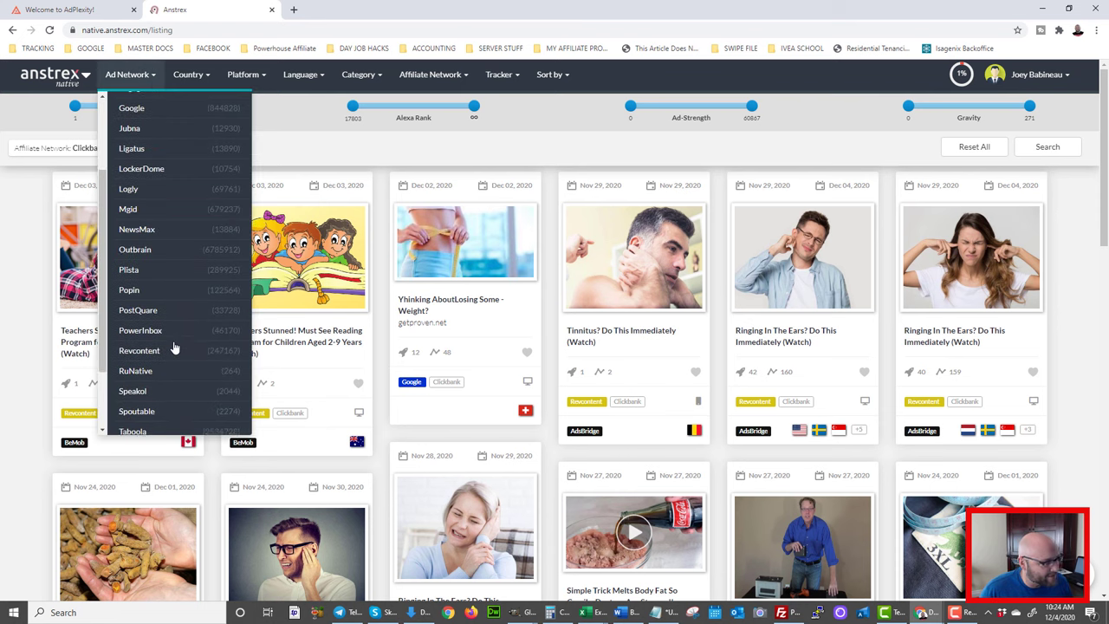
pyautogui.scroll(-2, 173, 347)
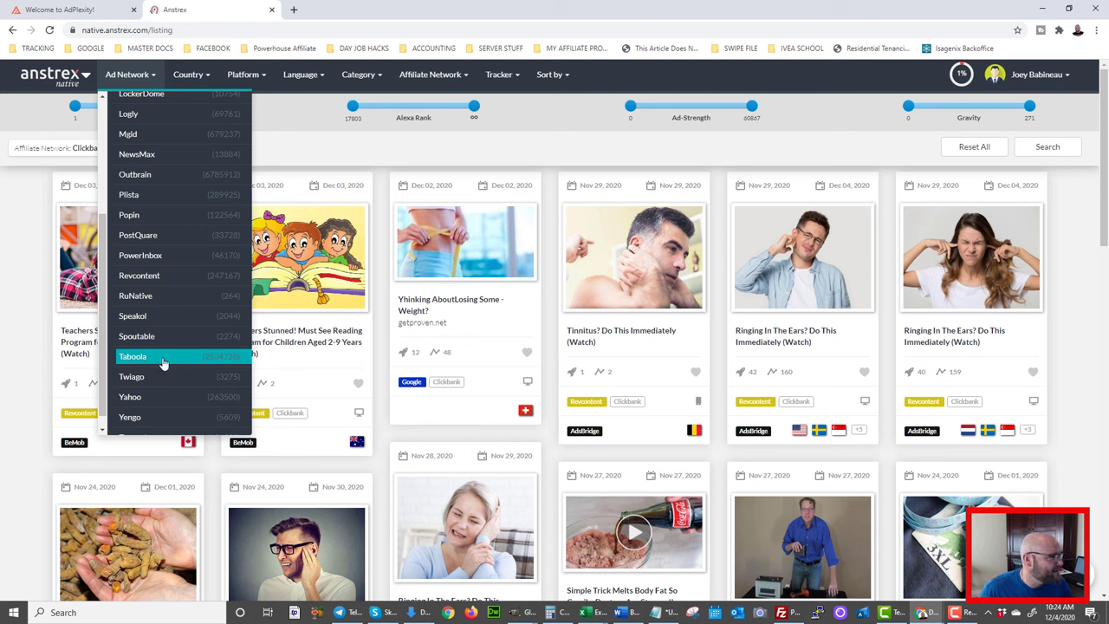
pyautogui.scroll(3, 165, 364)
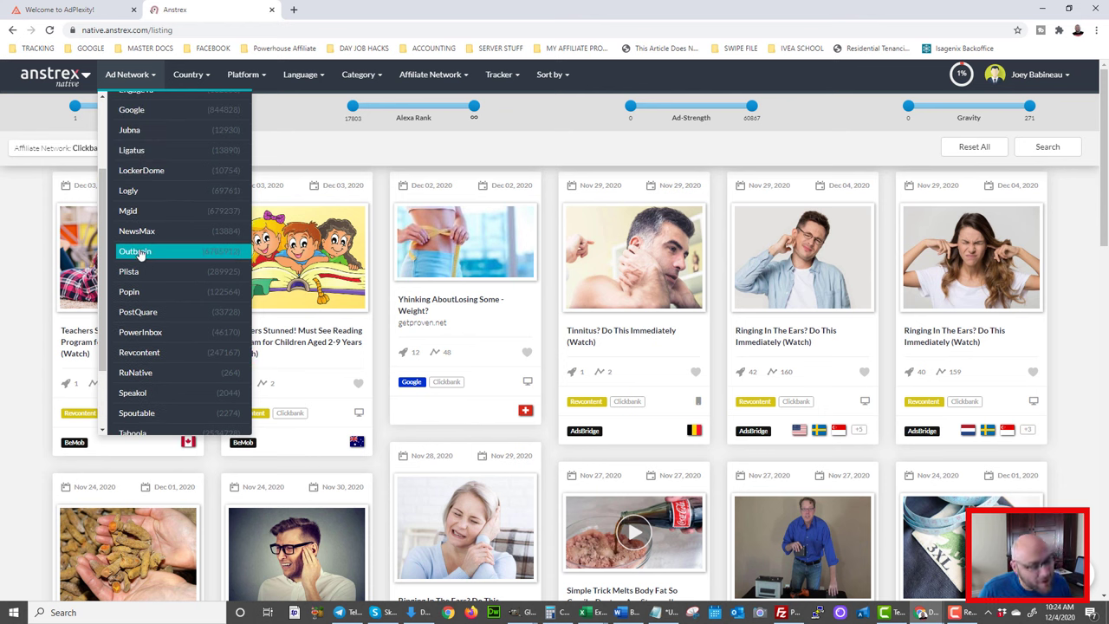
pyautogui.scroll(3, 138, 251)
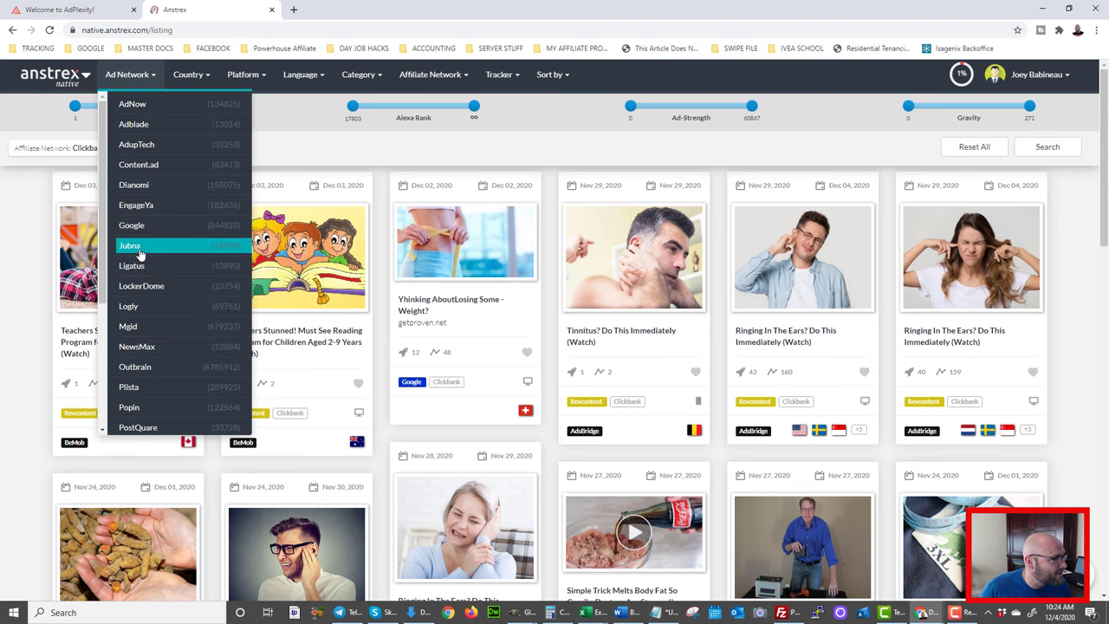
# Switch to AdPlexity and review its traffic sources for the ClickBank ads
pyautogui.click(60, 11)
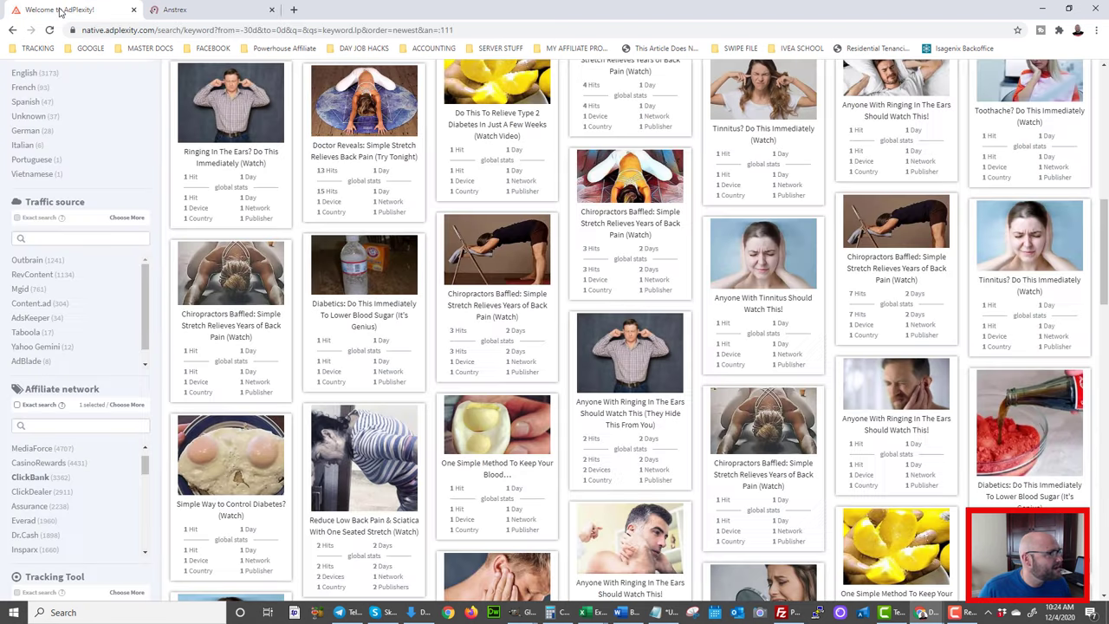
pyautogui.scroll(-3, 52, 283)
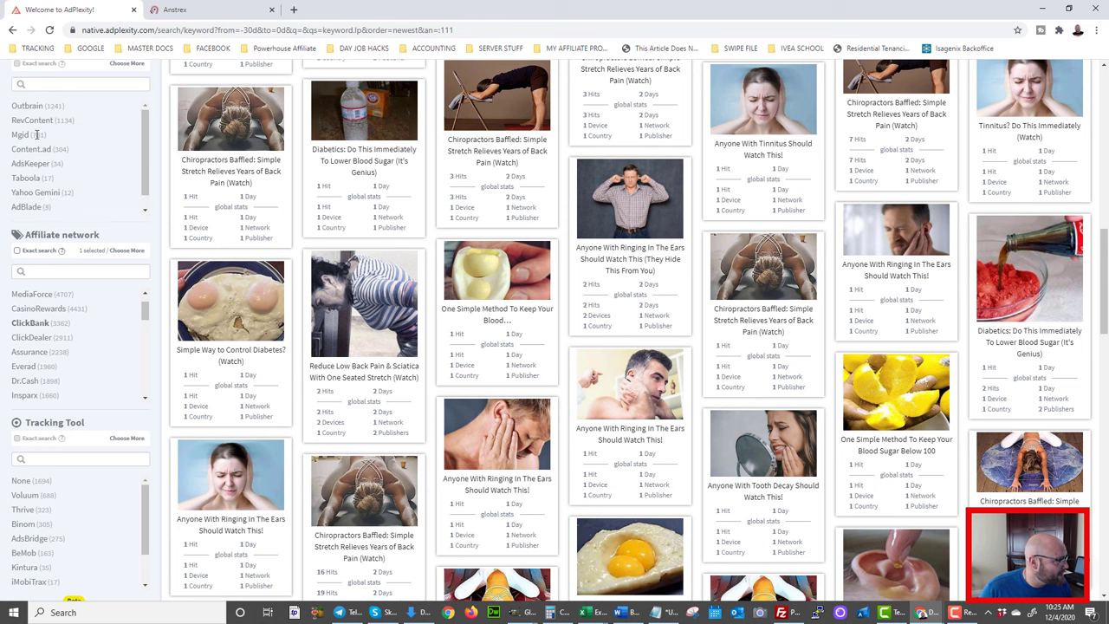
pyautogui.scroll(-1, 55, 177)
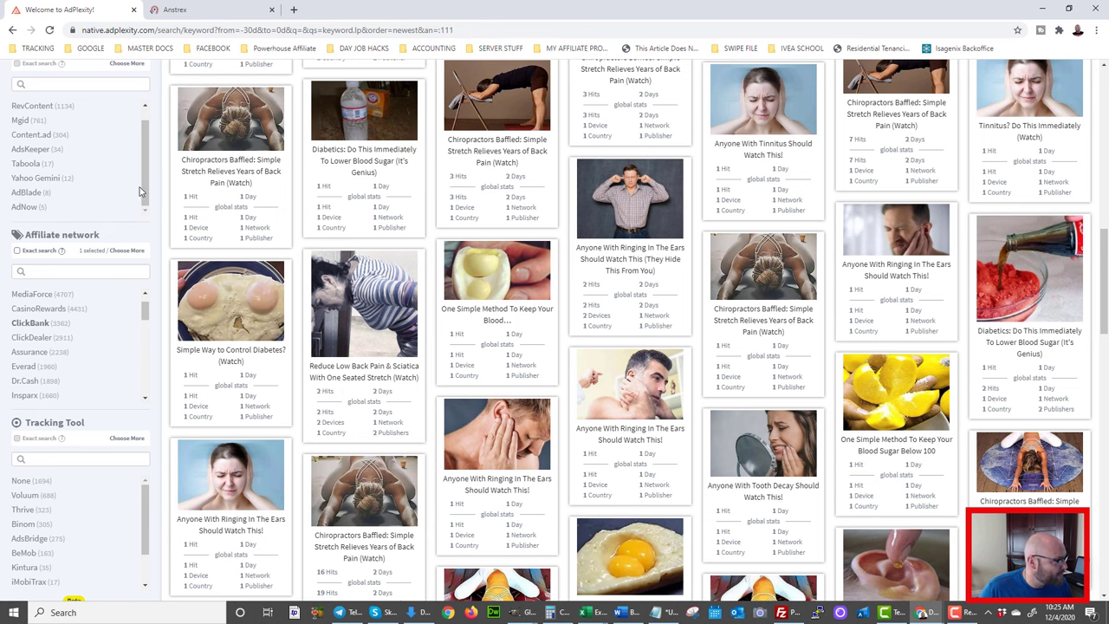
pyautogui.scroll(1, 145, 182)
# Set the minimum days running to 14 in AdPlexity and check the date range presets without changing them
pyautogui.scroll(10, 201, 274)
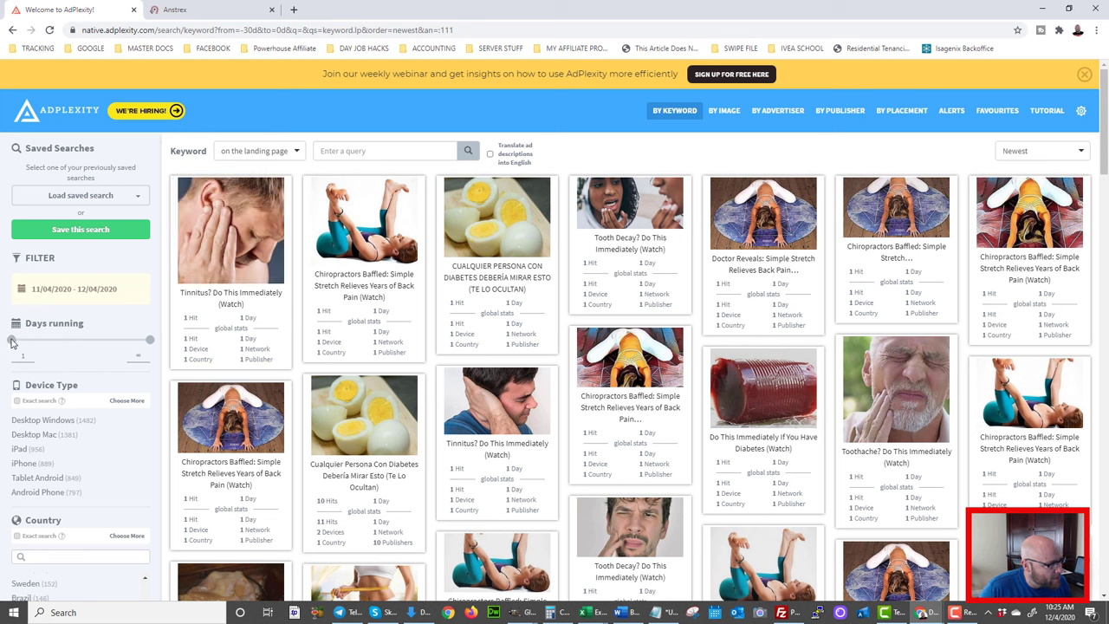
pyautogui.moveTo(15, 343); pyautogui.dragTo(26, 346)
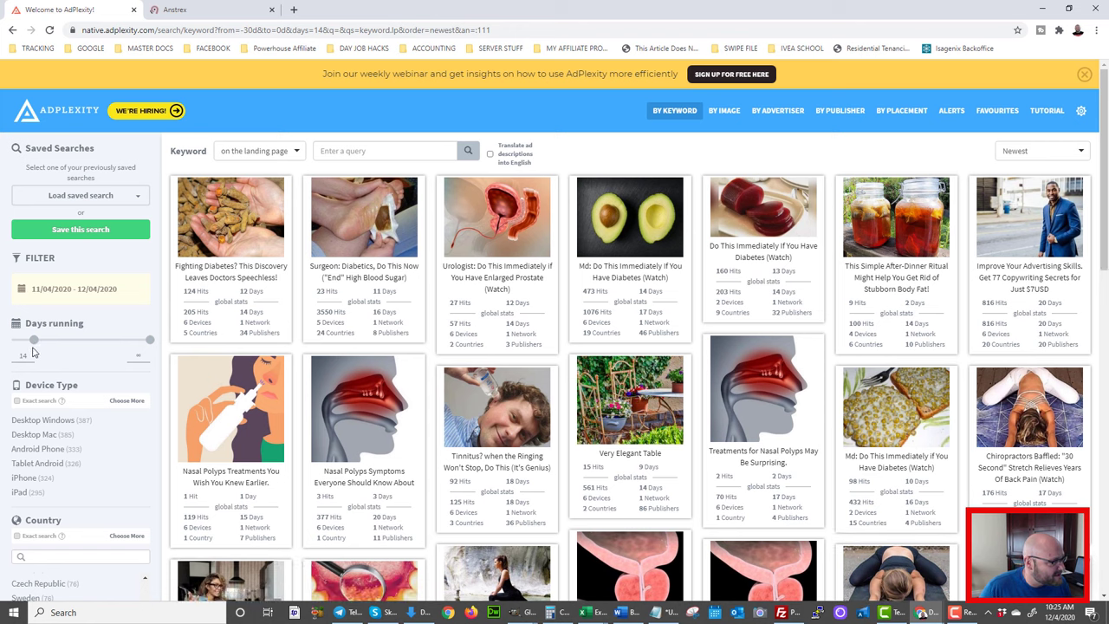
pyautogui.click(58, 290)
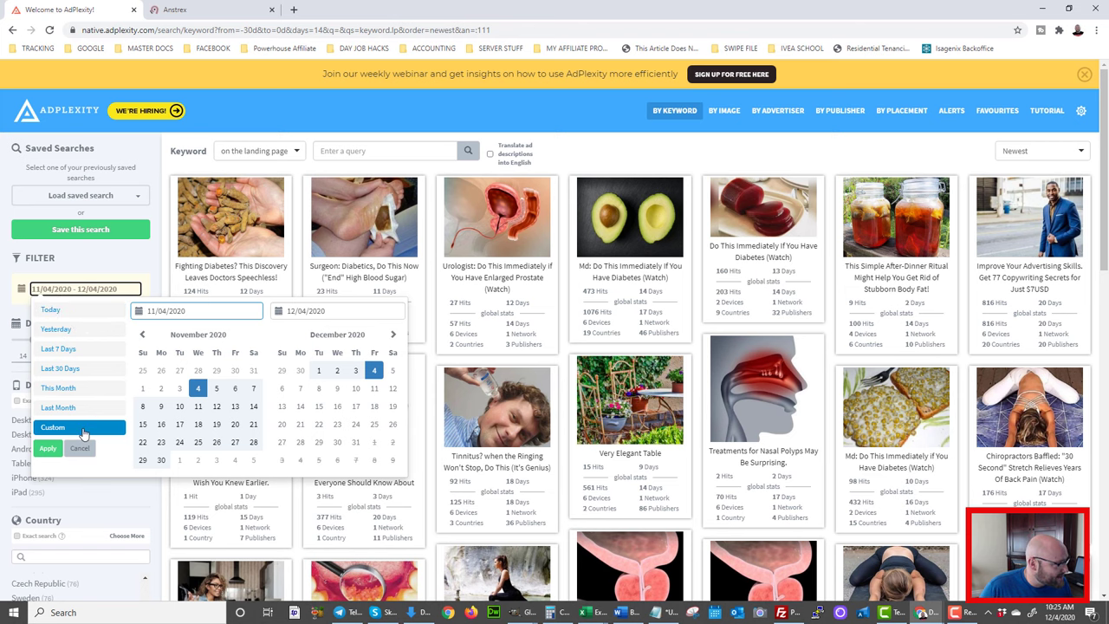
pyautogui.click(4, 287)
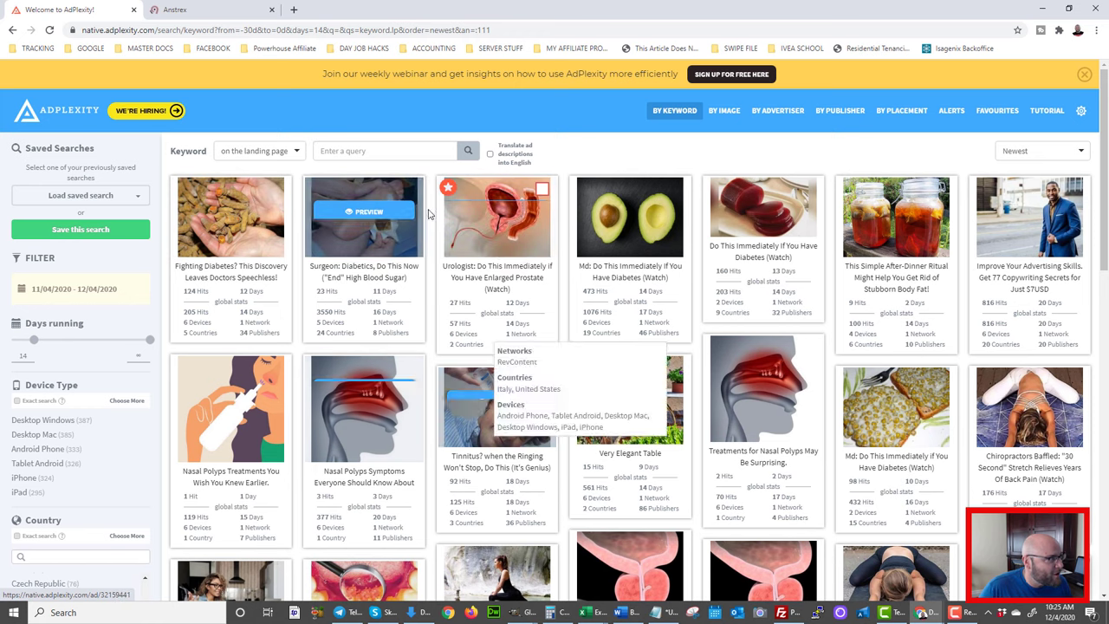
# Switch to Anstrex and set the minimum days running to 14 for the Clickbank ads
pyautogui.click(199, 12)
pyautogui.click(42, 148)
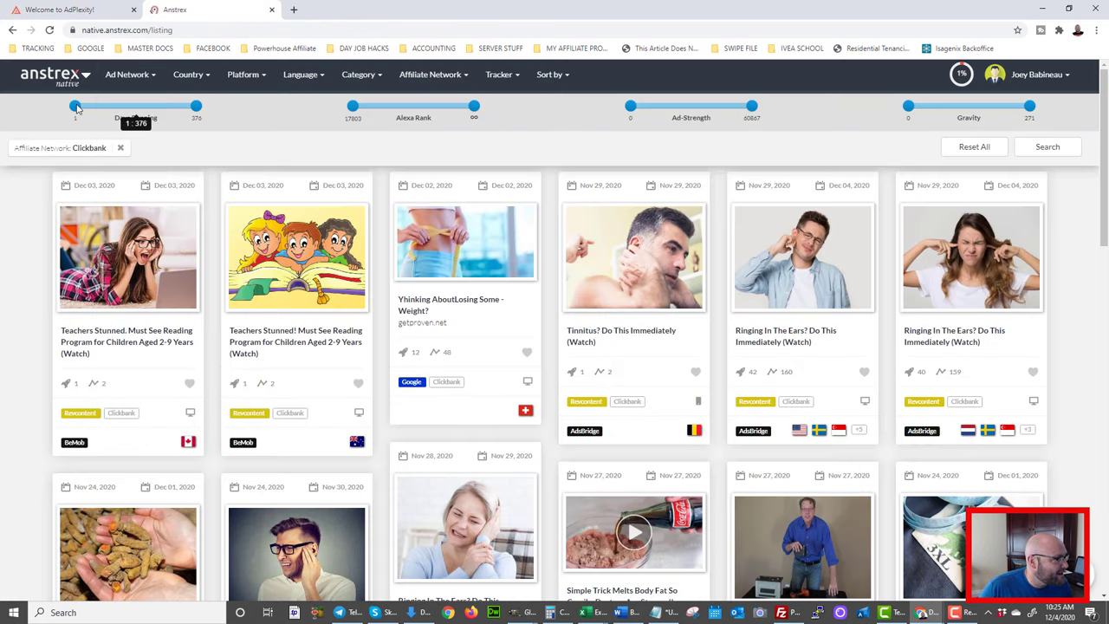
pyautogui.moveTo(81, 106); pyautogui.dragTo(130, 106)
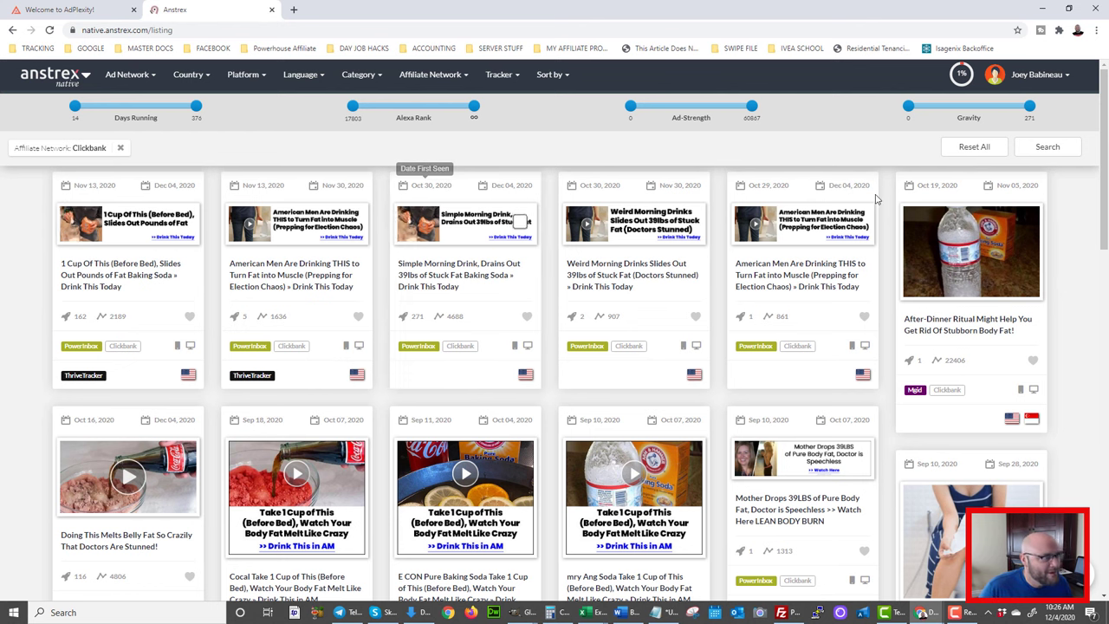
# Sort the Anstrex ads by Date-Last-Seen (desc) and skim the listing
pyautogui.click(555, 76)
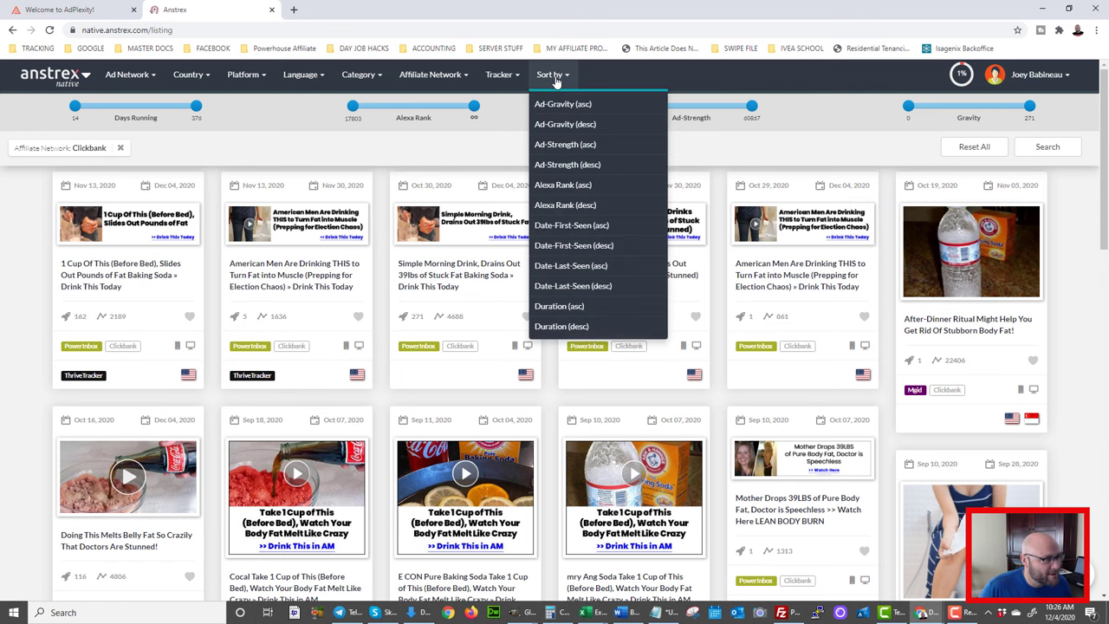
pyautogui.click(570, 291)
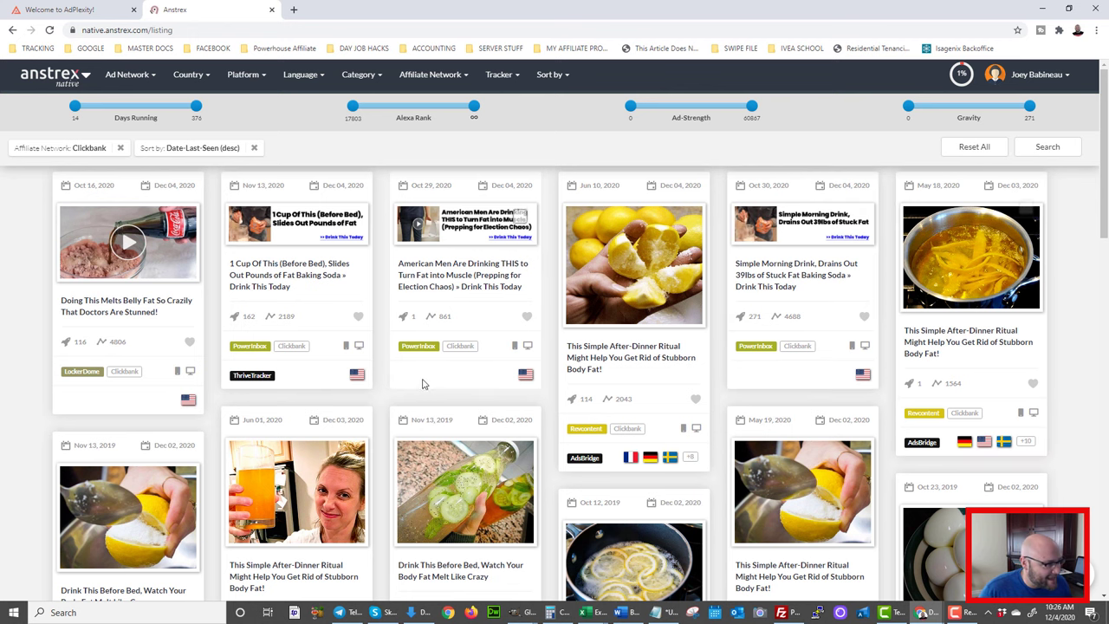
pyautogui.scroll(-3, 422, 386)
pyautogui.scroll(3, 421, 386)
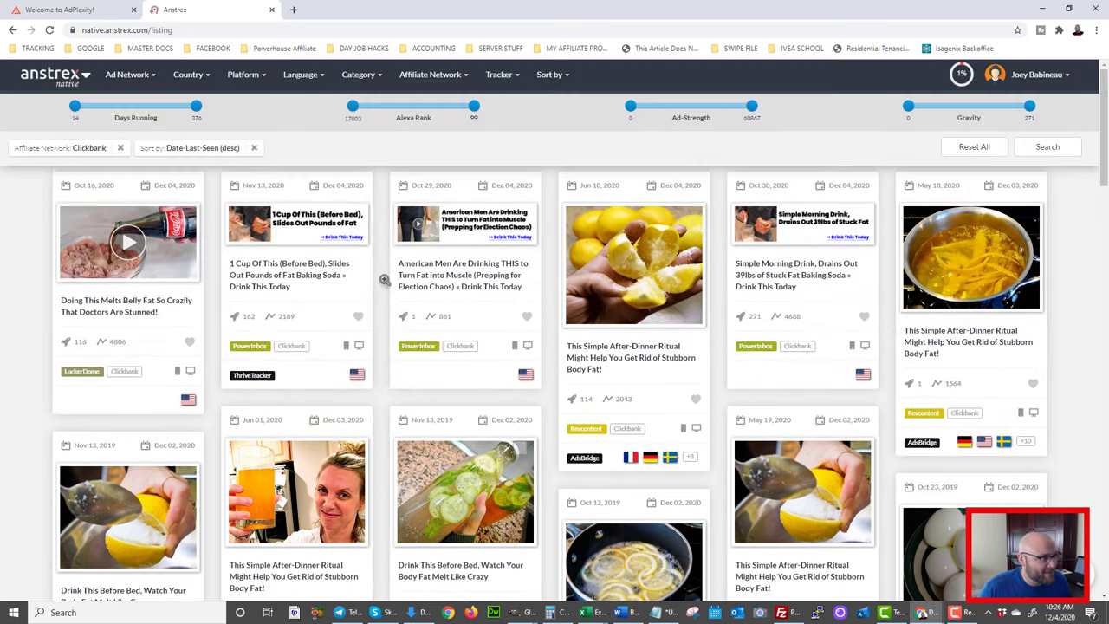
# Switch to AdPlexity and sort its ads by Received most traffic
pyautogui.click(78, 10)
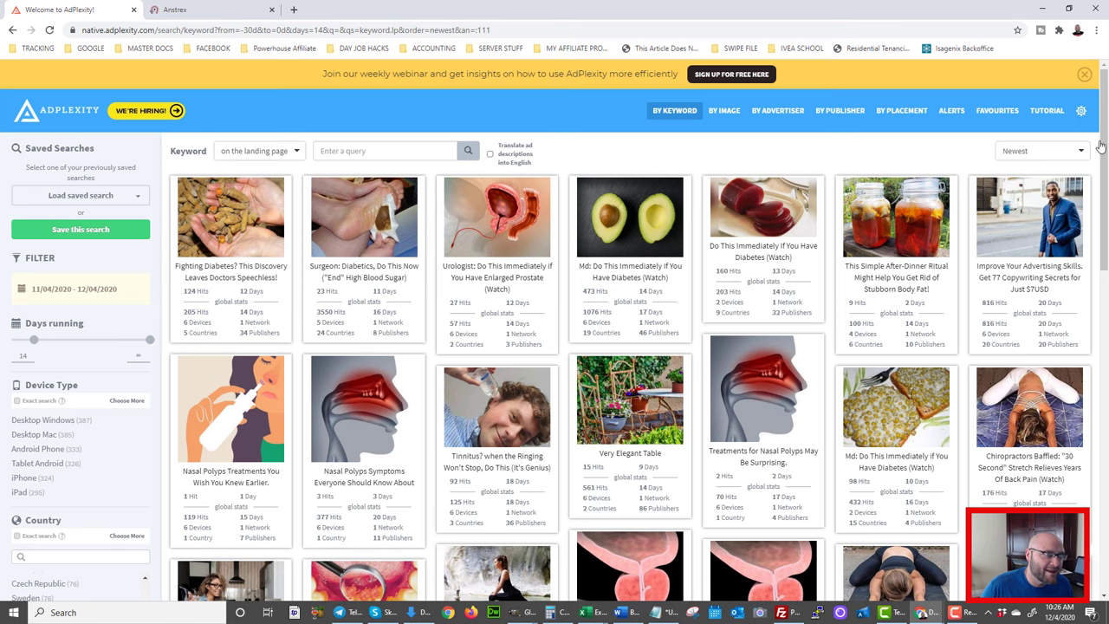
pyautogui.click(1037, 149)
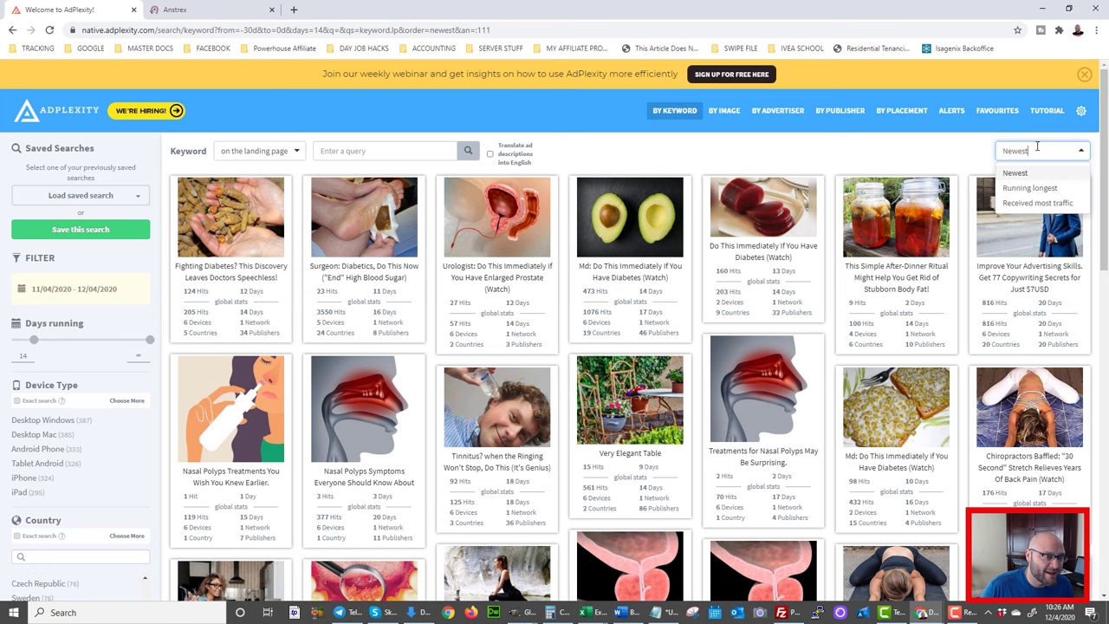
pyautogui.click(1038, 203)
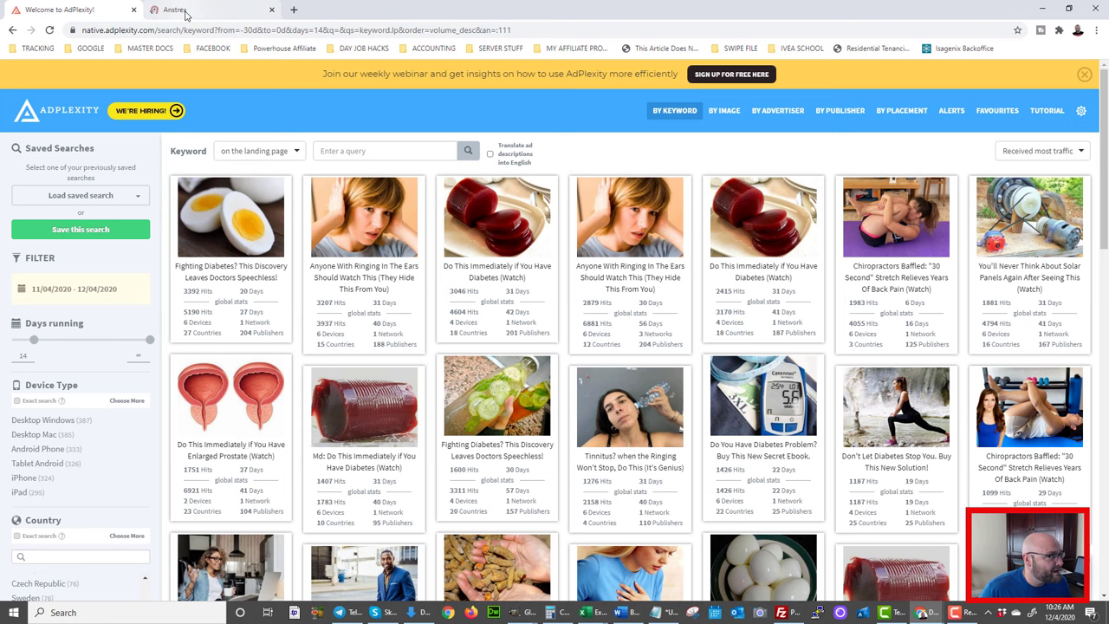
# Compare the Anstrex listing with the AdPlexity one and check where AdPlexity can search for keywords
pyautogui.click(185, 10)
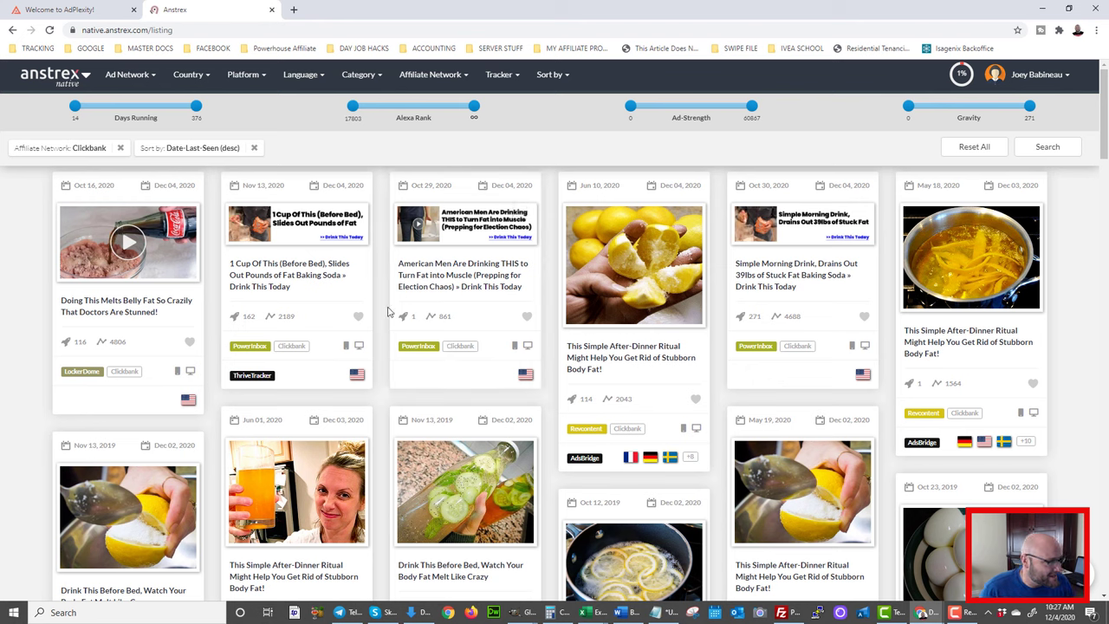
pyautogui.click(121, 10)
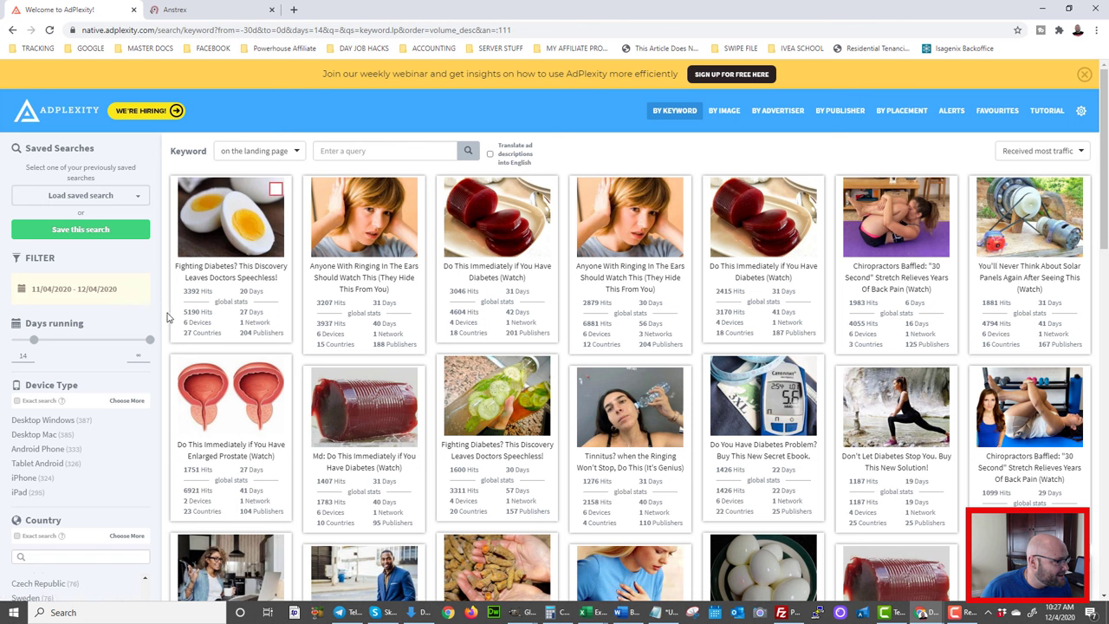
pyautogui.moveTo(198, 322)
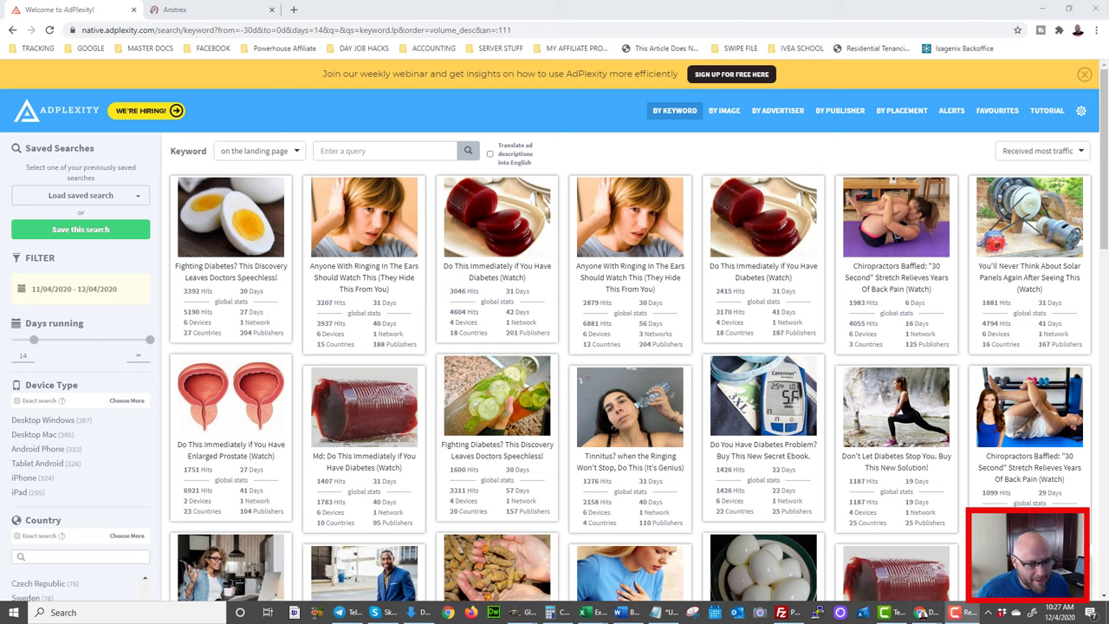
pyautogui.click(254, 150)
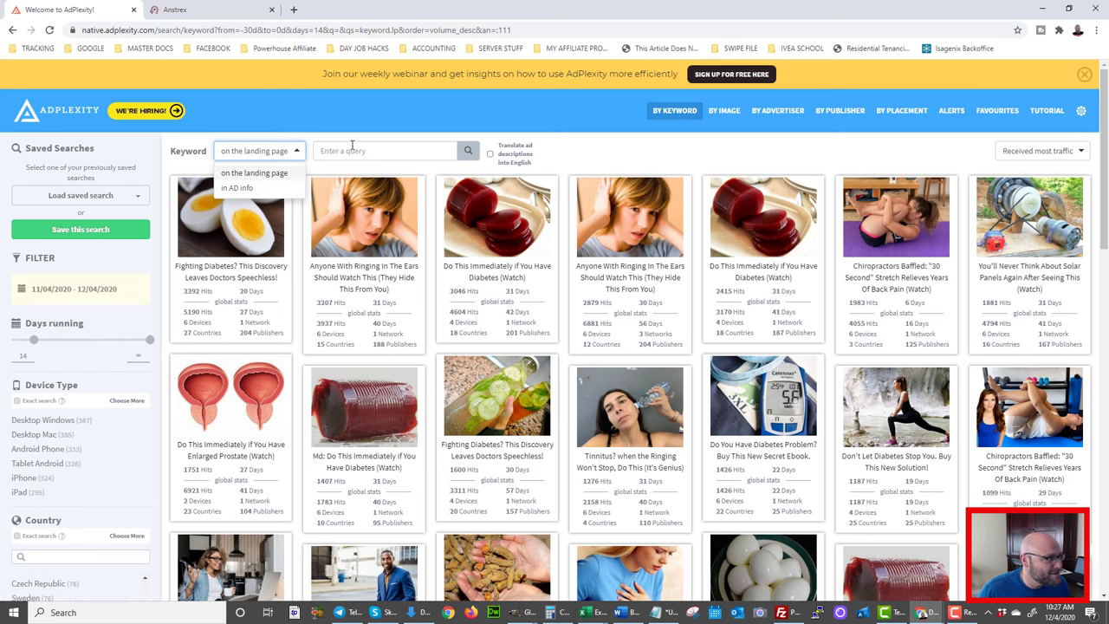
# Switch to Anstrex and run a basic search for "diet" in the creative text
pyautogui.click(182, 9)
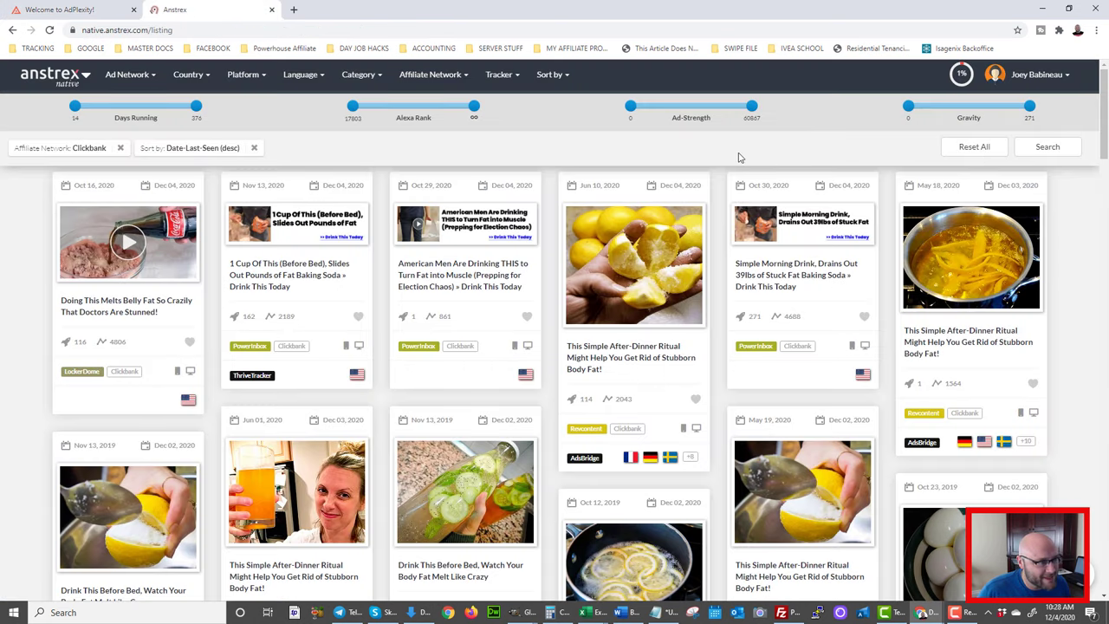
pyautogui.click(1044, 151)
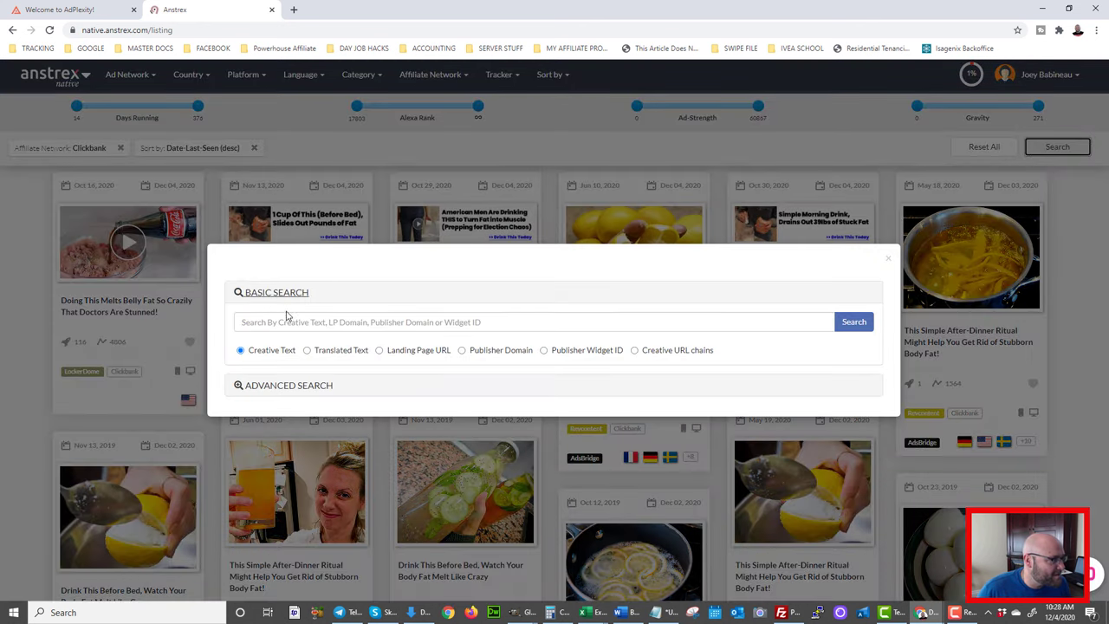
pyautogui.click(276, 322)
pyautogui.write('diet')
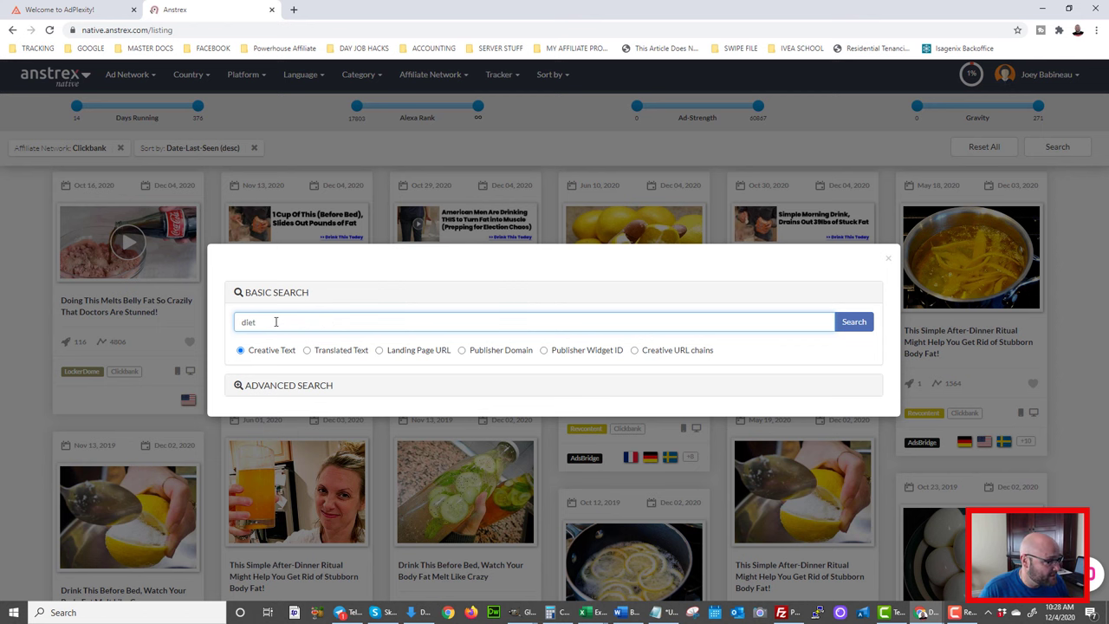
pyautogui.press('Return')
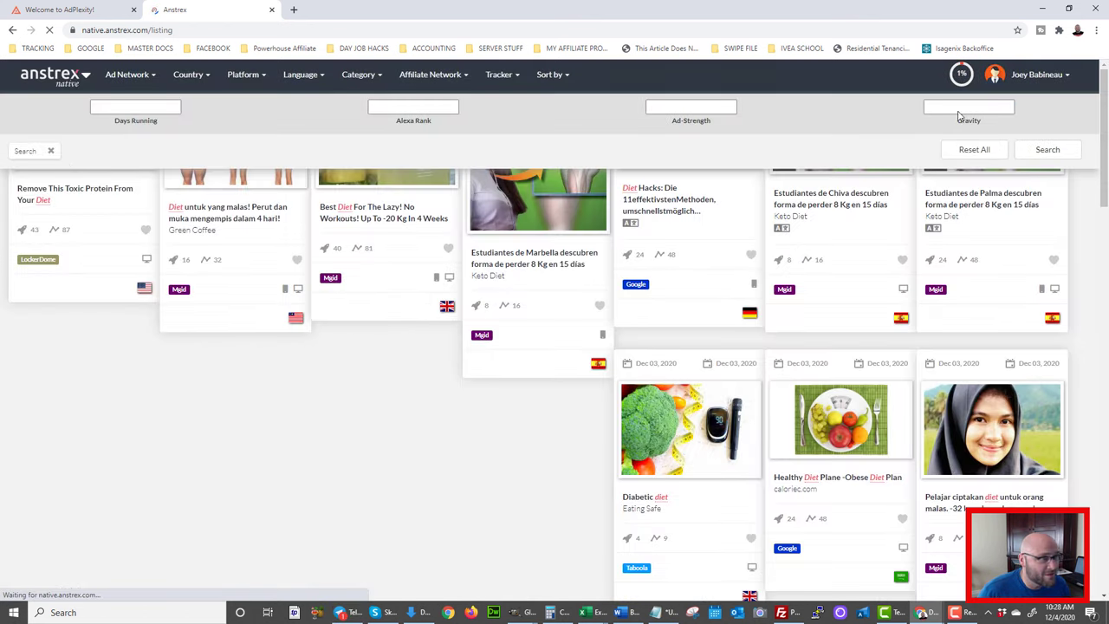
pyautogui.scroll(2, 408, 122)
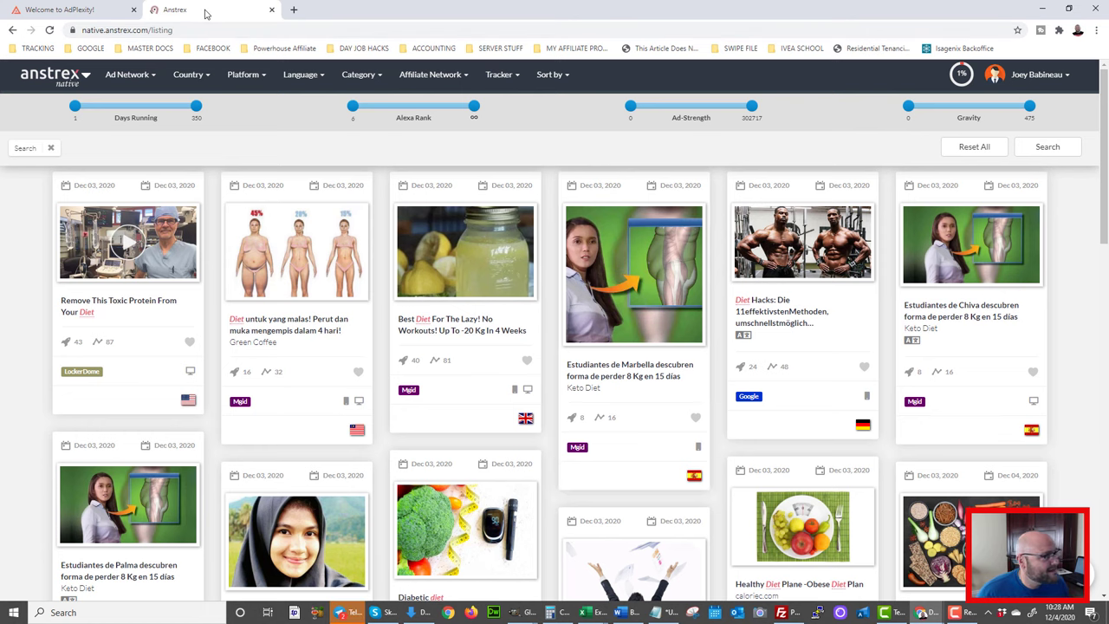
# Switch to AdPlexity and search for the keyword "diet" on the landing page
pyautogui.click(61, 9)
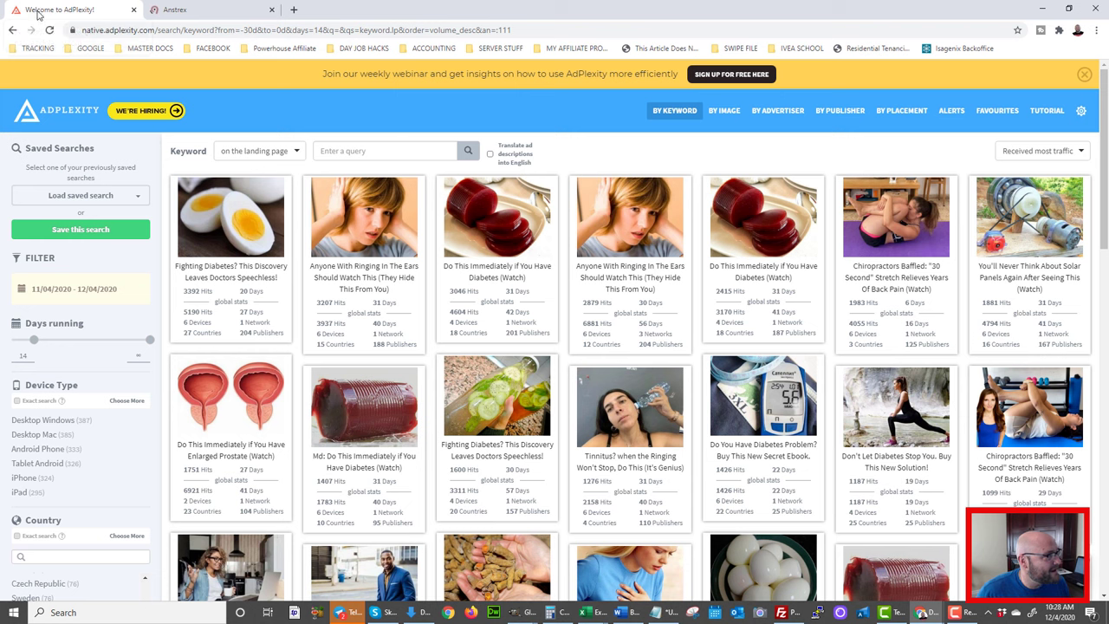
pyautogui.click(334, 146)
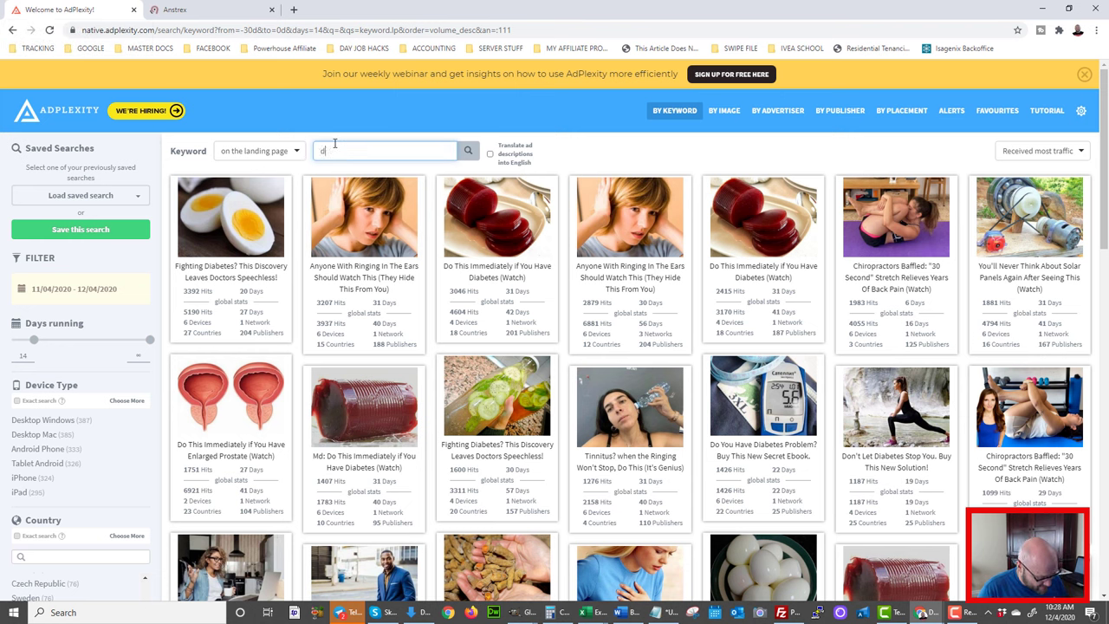
pyautogui.write('diet')
pyautogui.press('Return')
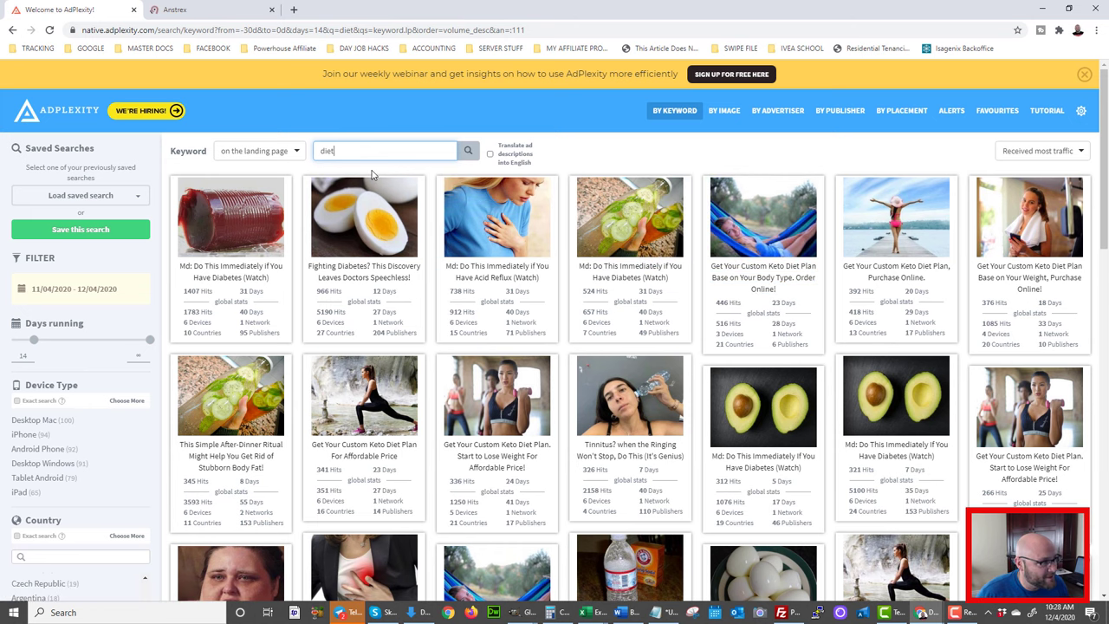
# Change the scope of the "diet" keyword search to in AD info and browse the matching ads
pyautogui.click(254, 154)
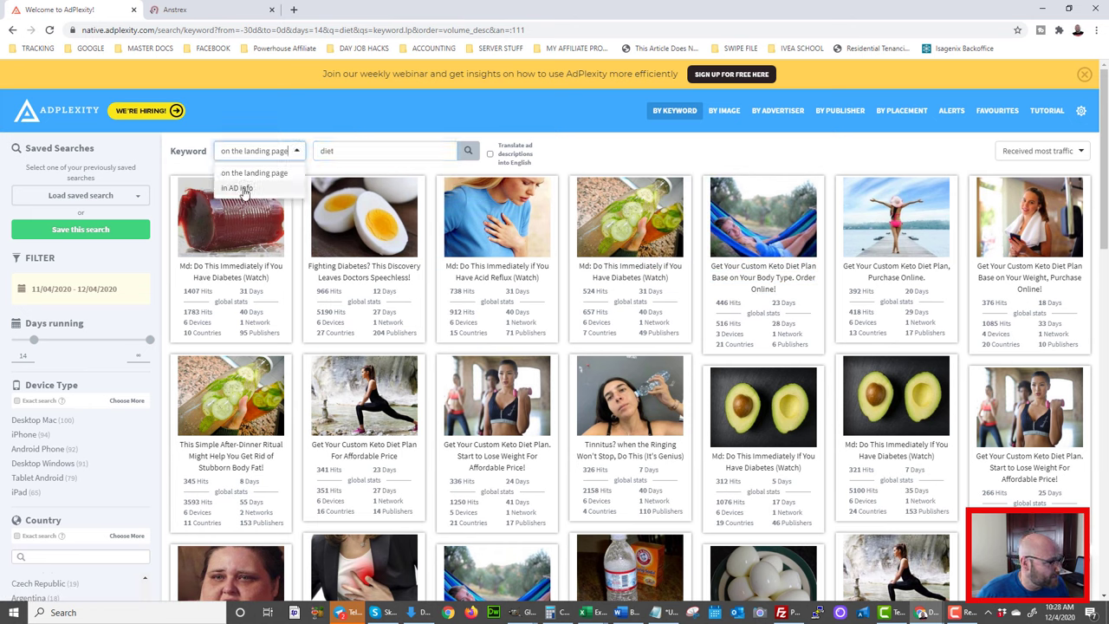
pyautogui.click(236, 188)
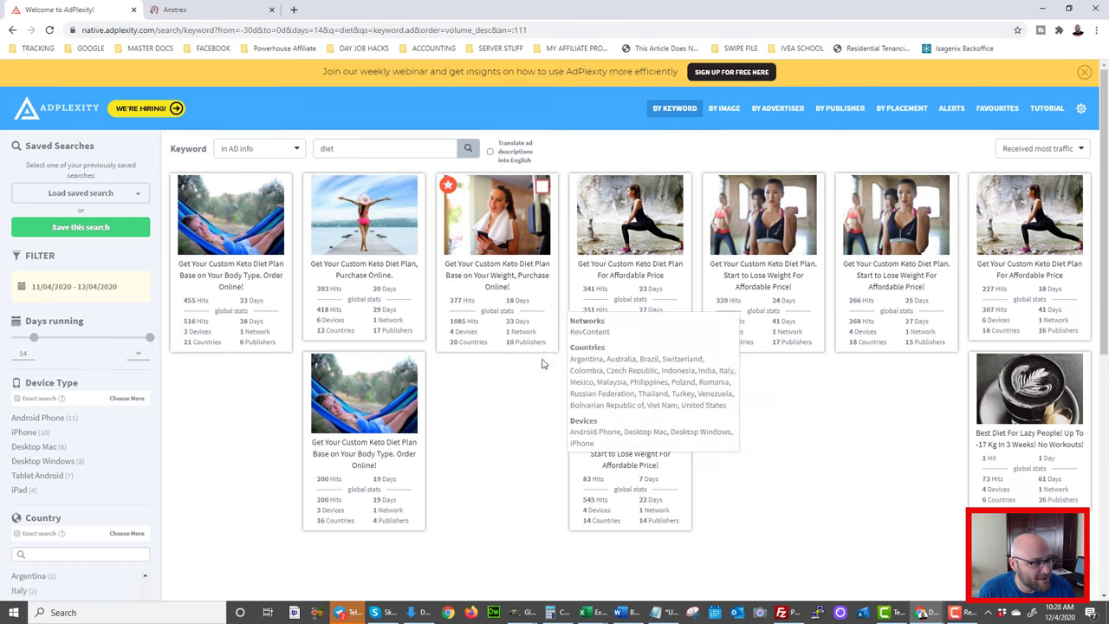
pyautogui.scroll(-5, 549, 312)
pyautogui.scroll(4, 550, 305)
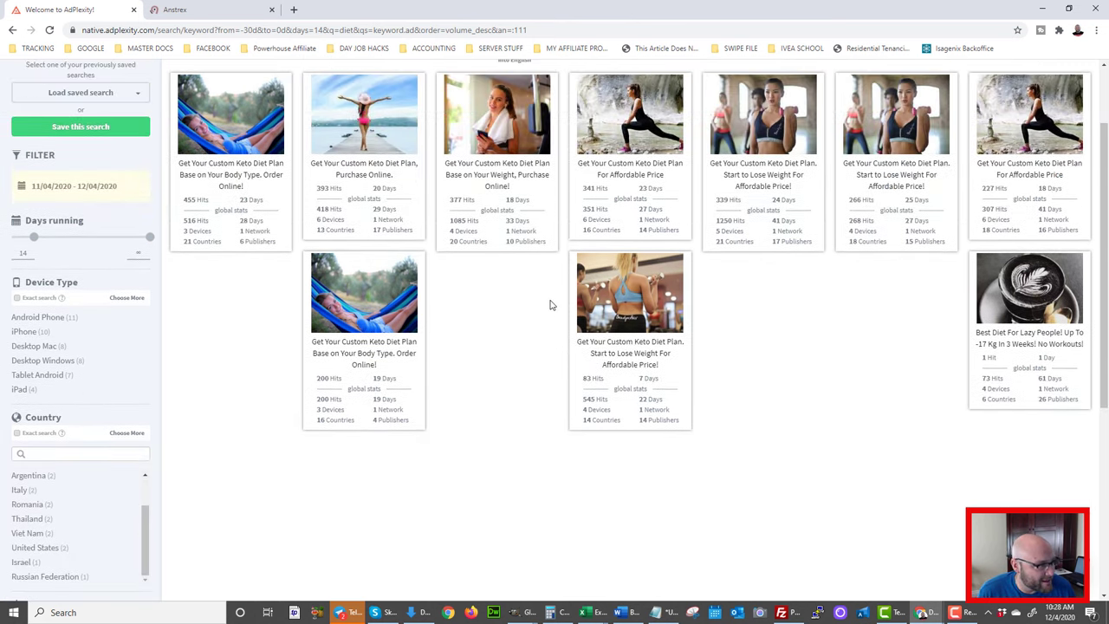
pyautogui.scroll(2, 549, 305)
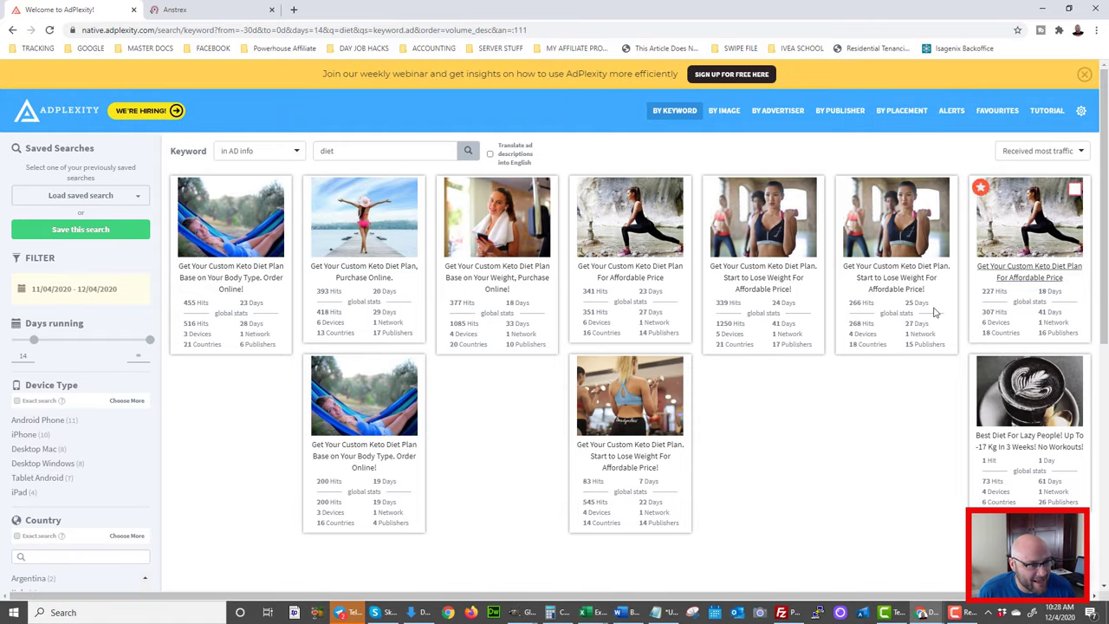
# Switch the scope of the "diet" keyword search back to on the landing page and run the search
pyautogui.scroll(-3, 813, 461)
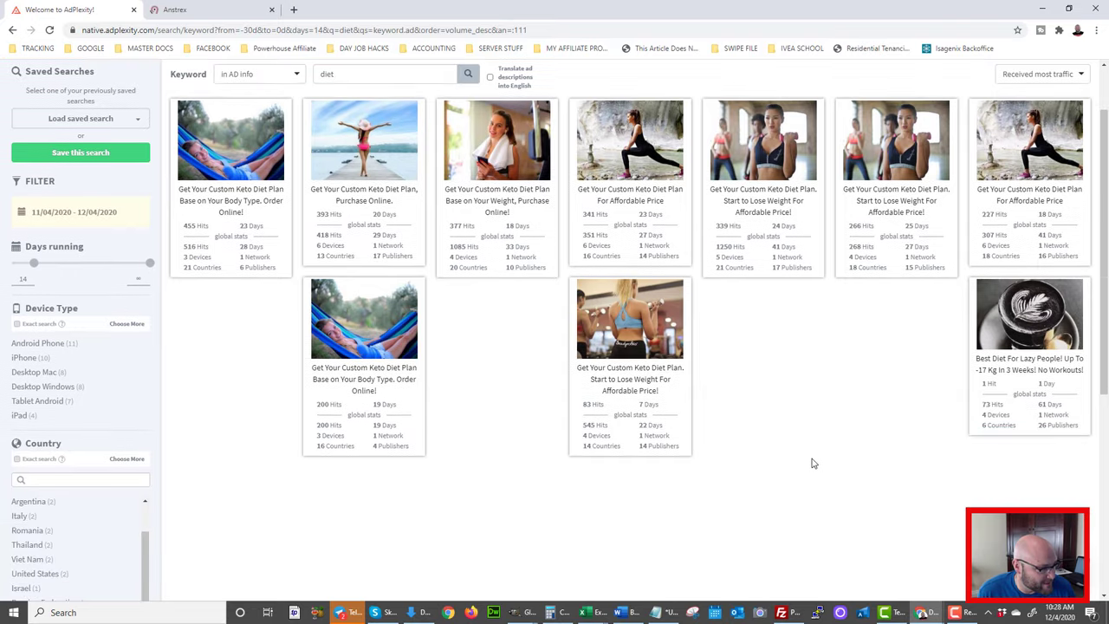
pyautogui.scroll(2, 813, 464)
pyautogui.scroll(1, 813, 464)
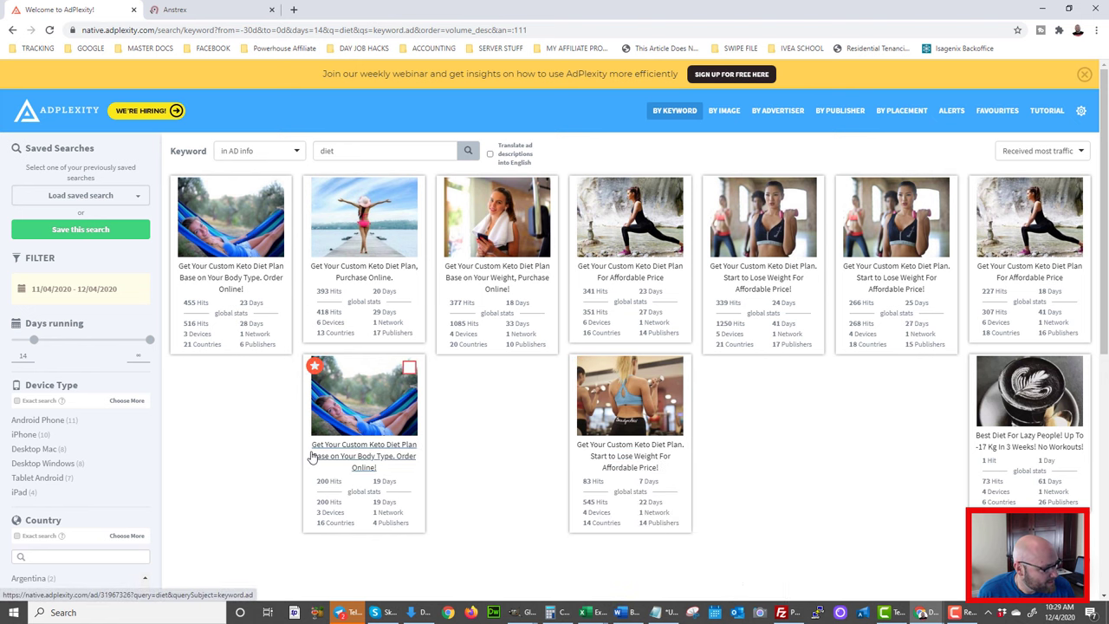
pyautogui.click(267, 157)
pyautogui.click(252, 181)
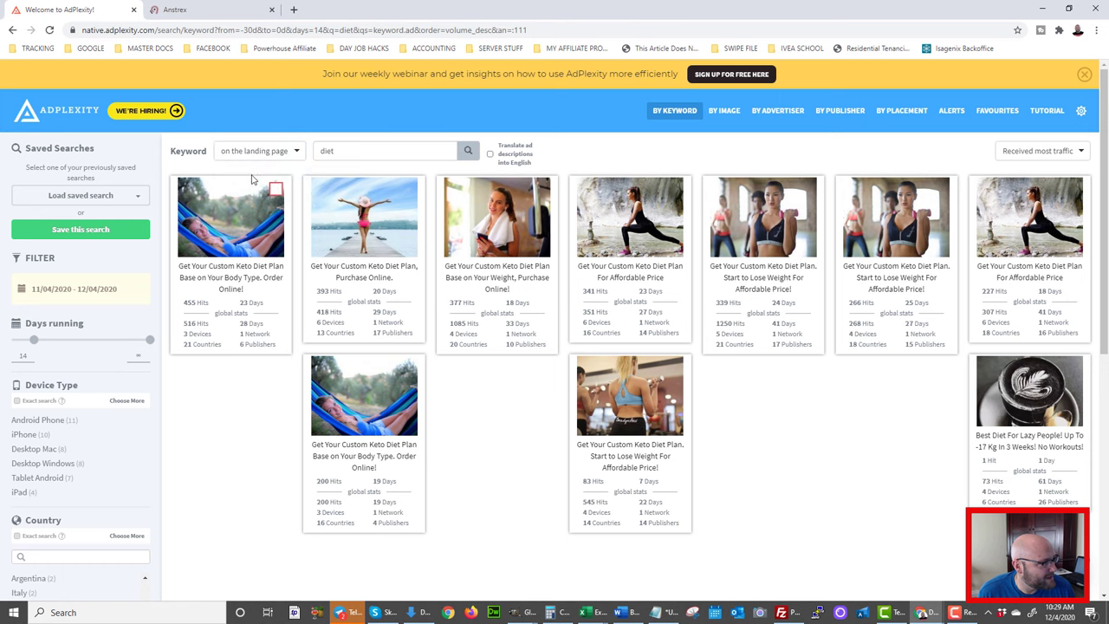
pyautogui.click(468, 153)
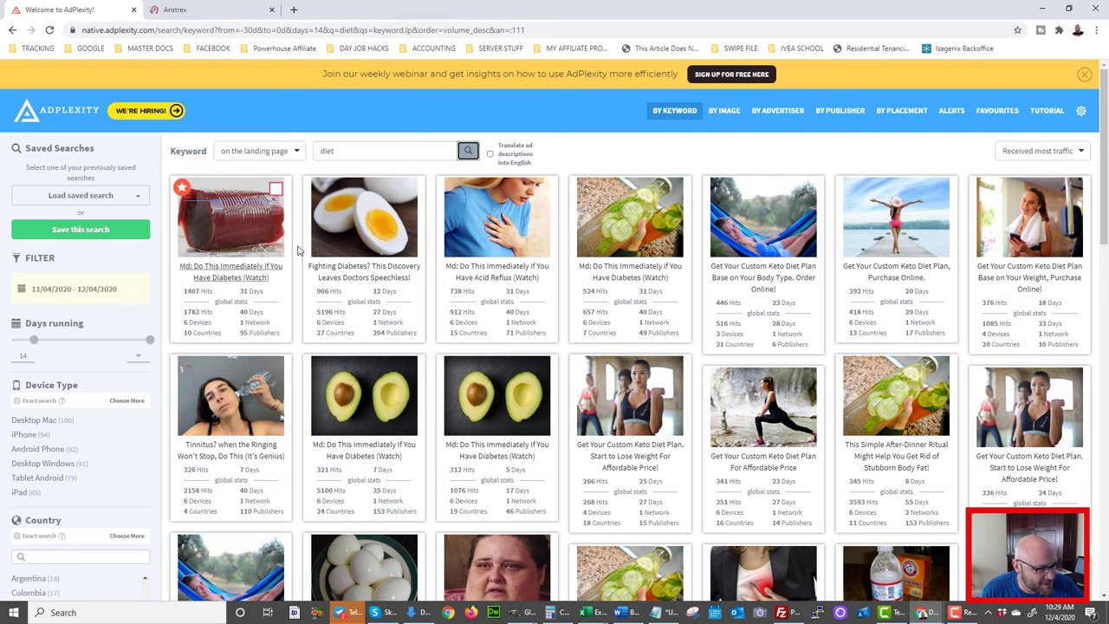
# Browse the ads matching "diet" on the landing page and their hits and days-running stats
pyautogui.scroll(-4, 358, 362)
pyautogui.scroll(4, 358, 362)
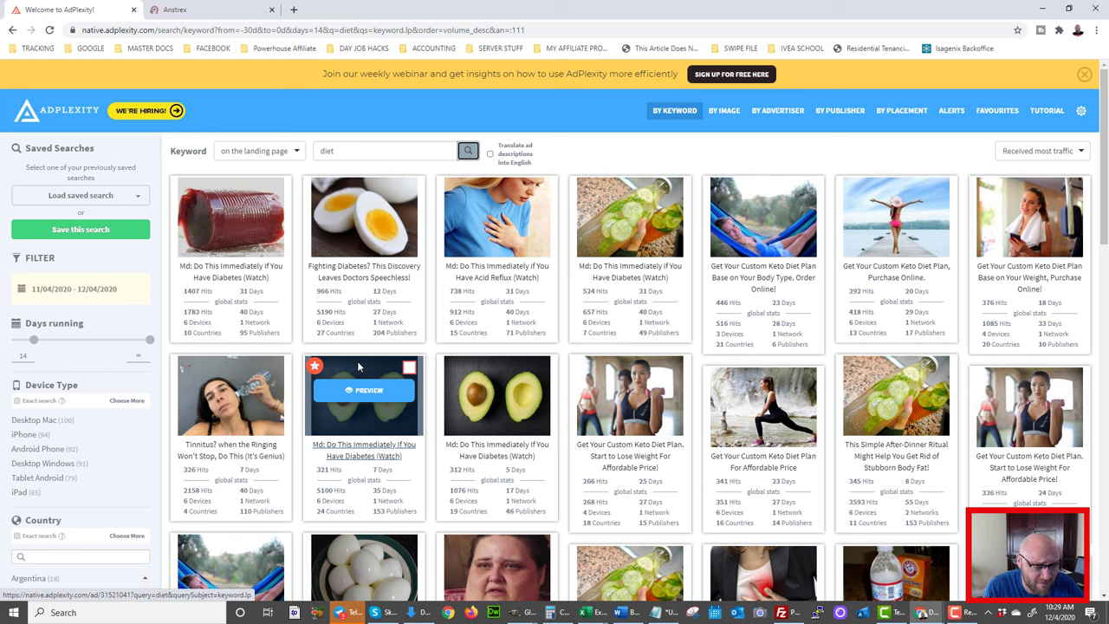
pyautogui.moveTo(382, 491)
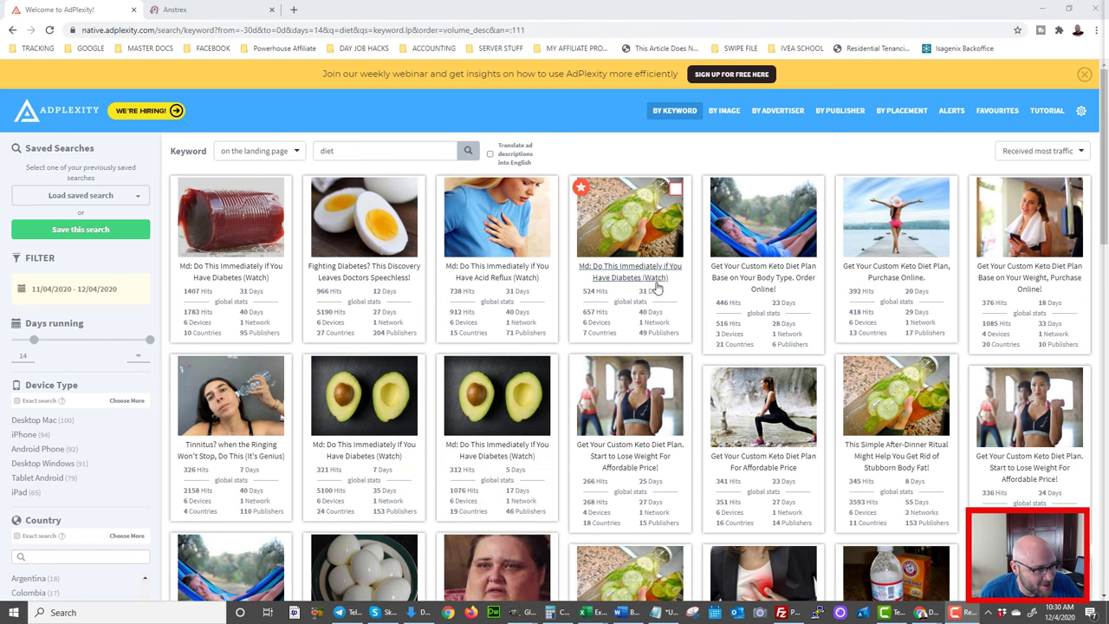
pyautogui.scroll(-4, 561, 379)
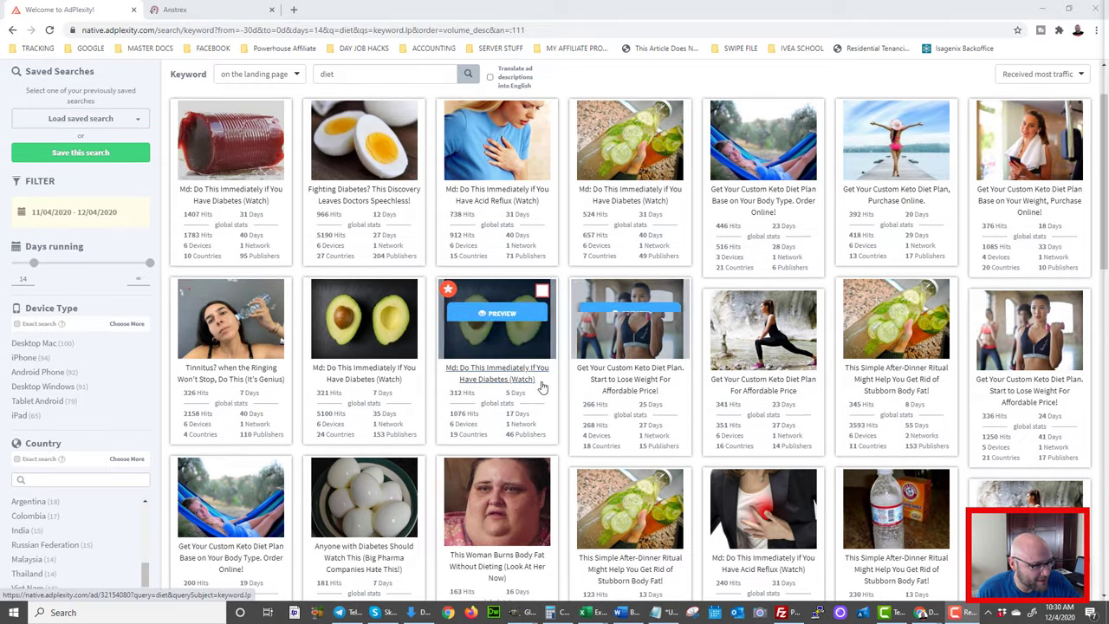
pyautogui.scroll(-1, 548, 436)
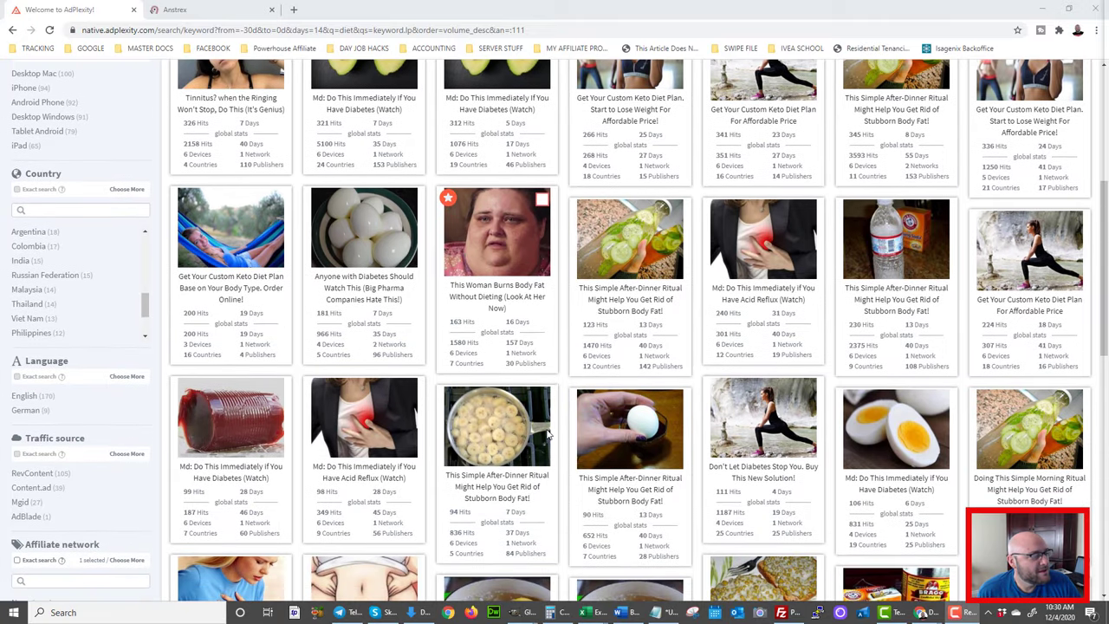
pyautogui.scroll(5, 548, 436)
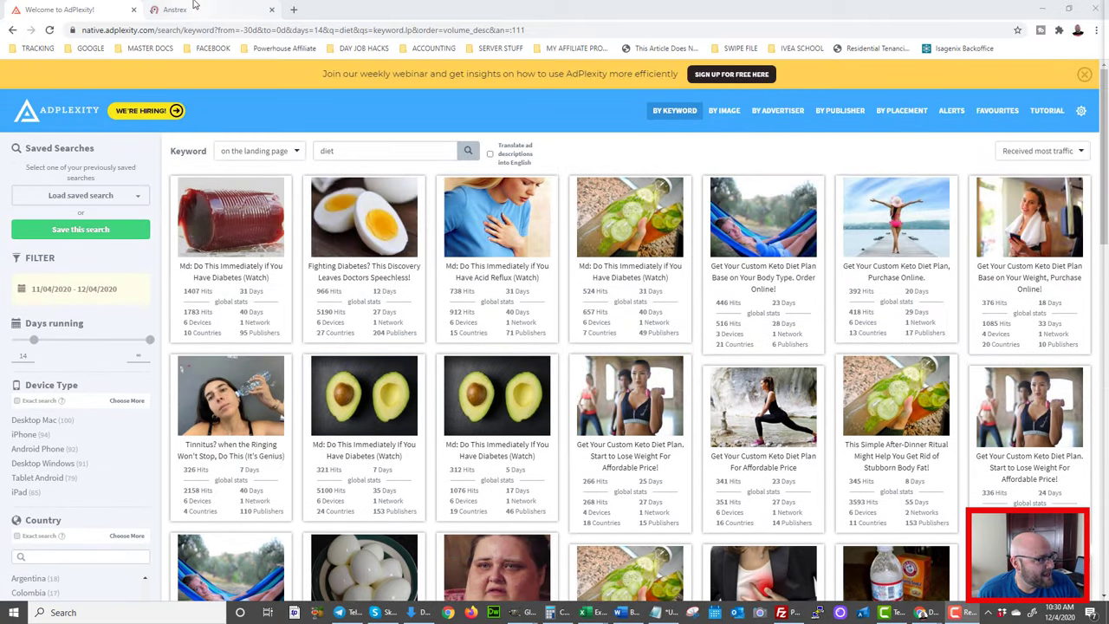
# Switch to Anstrex, set the minimum days running to 14 and filter the diet ads by the Clickbank affiliate network
pyautogui.click(194, 14)
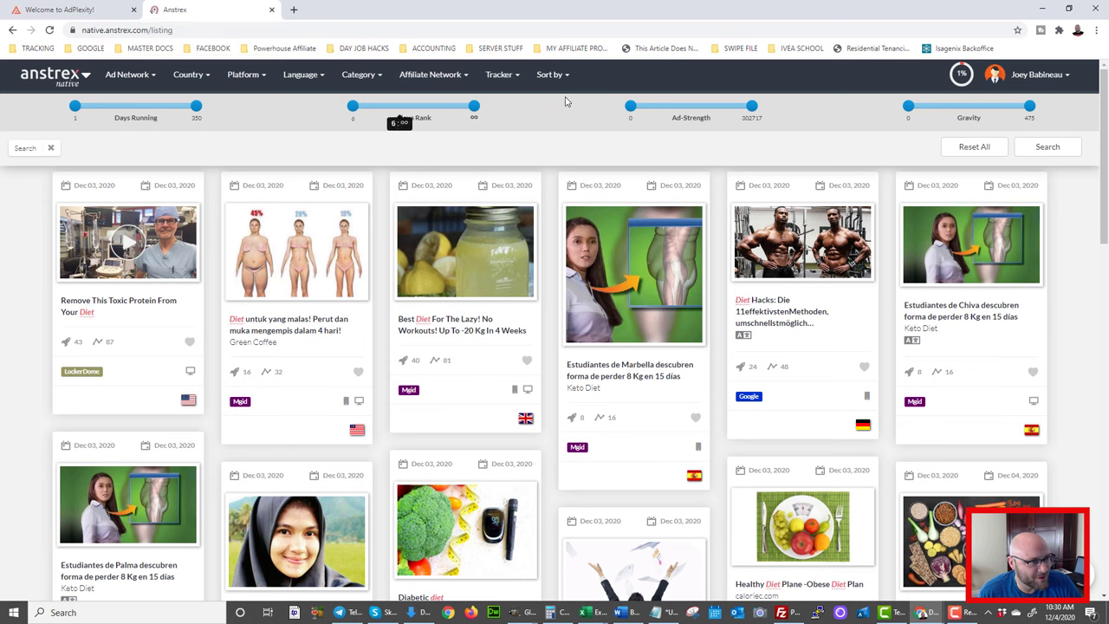
pyautogui.moveTo(80, 113); pyautogui.dragTo(134, 106)
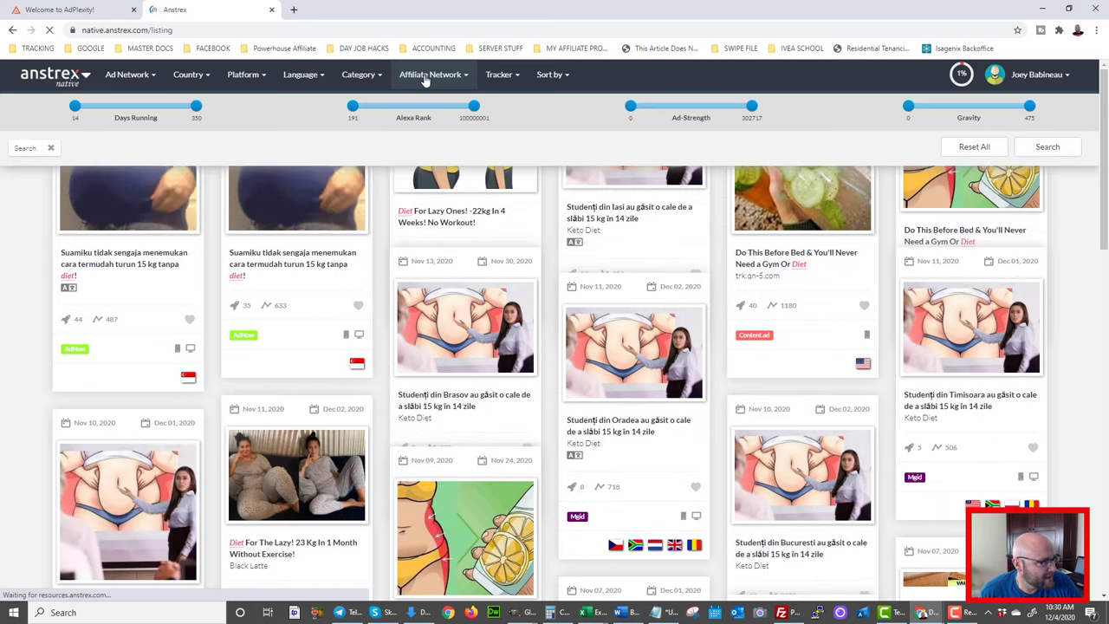
pyautogui.click(425, 76)
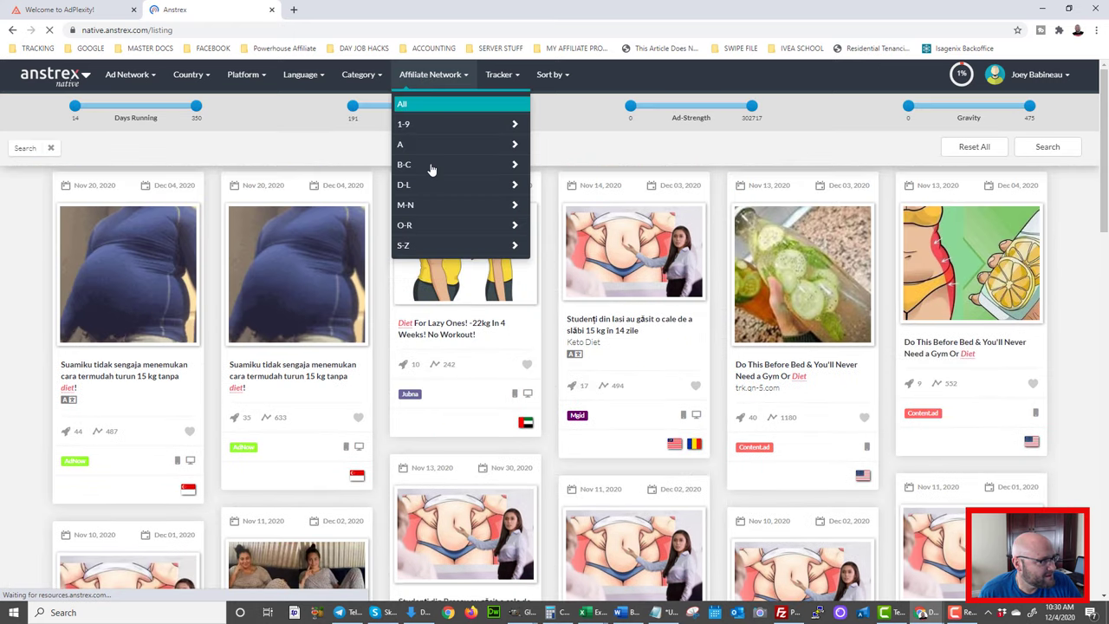
pyautogui.moveTo(432, 165)
pyautogui.scroll(-3, 598, 279)
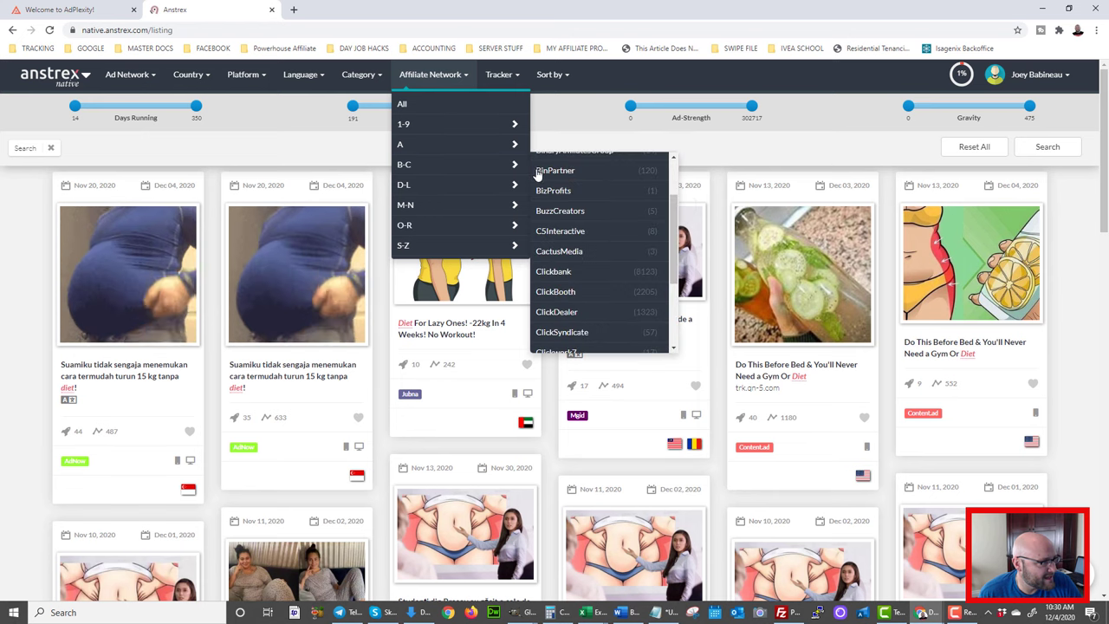
pyautogui.click(559, 273)
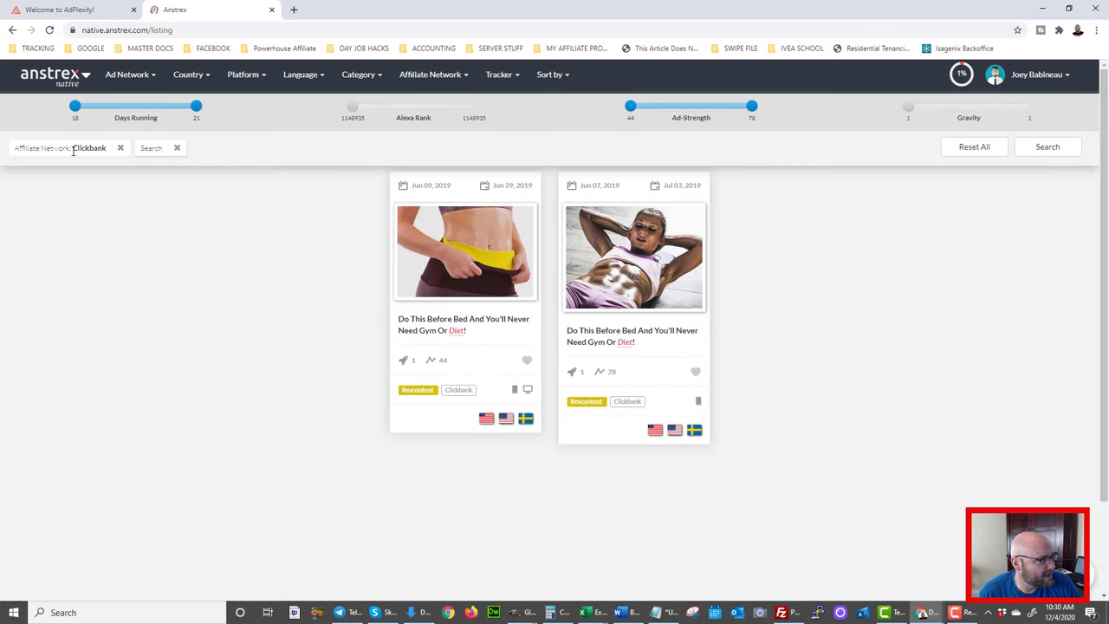
# Check the Days Running range of the Clickbank results, and switch to AdPlexity to set its minimum days running to 20
pyautogui.moveTo(76, 115)
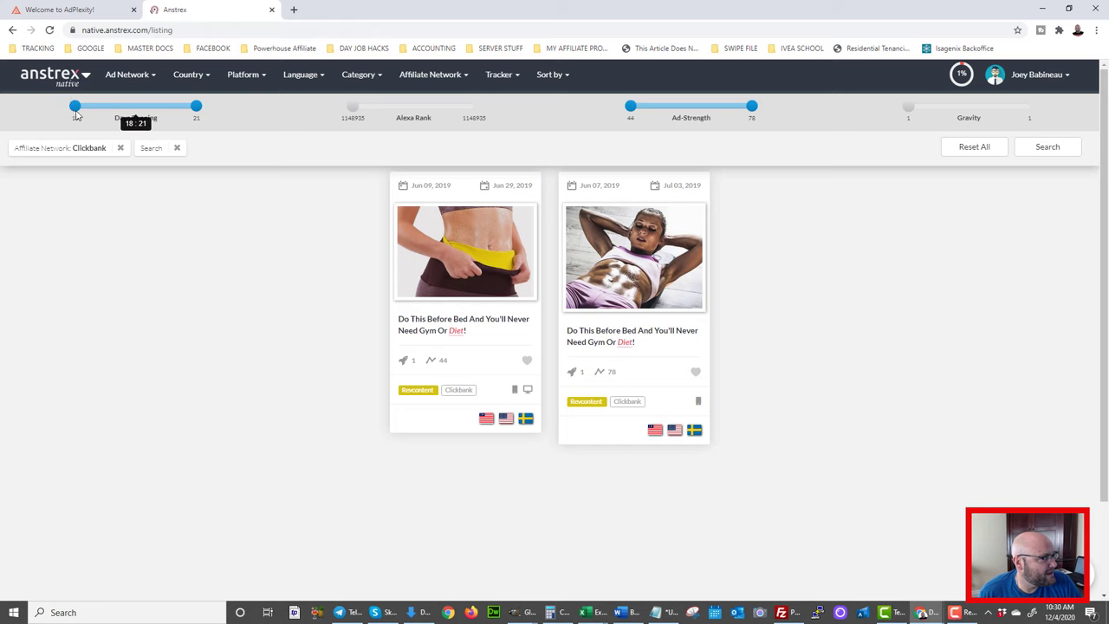
pyautogui.click(65, 115)
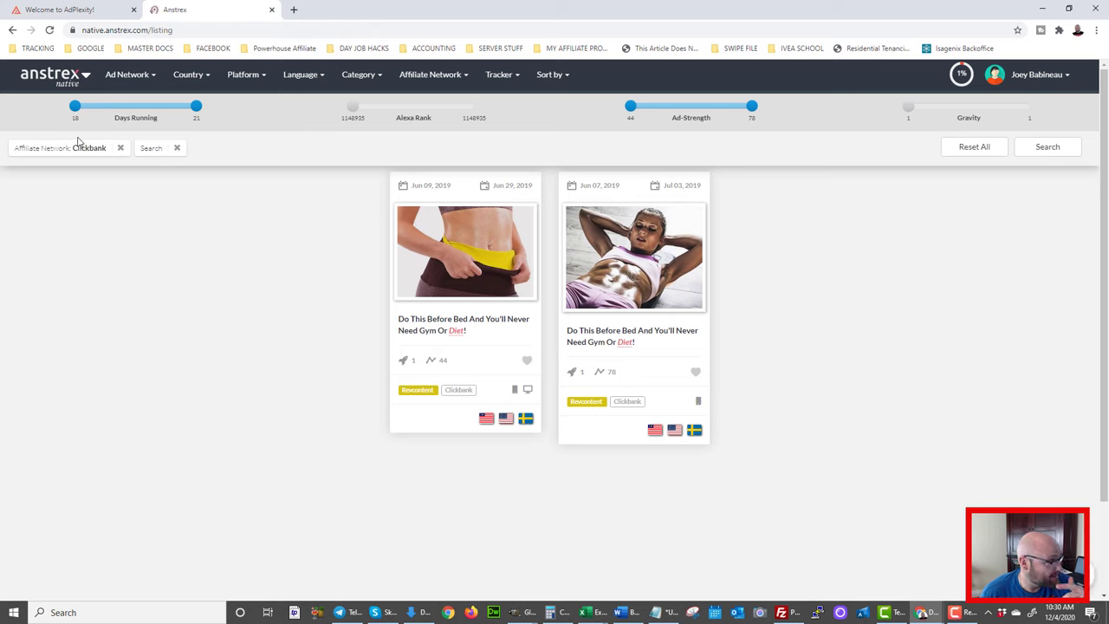
pyautogui.moveTo(74, 107)
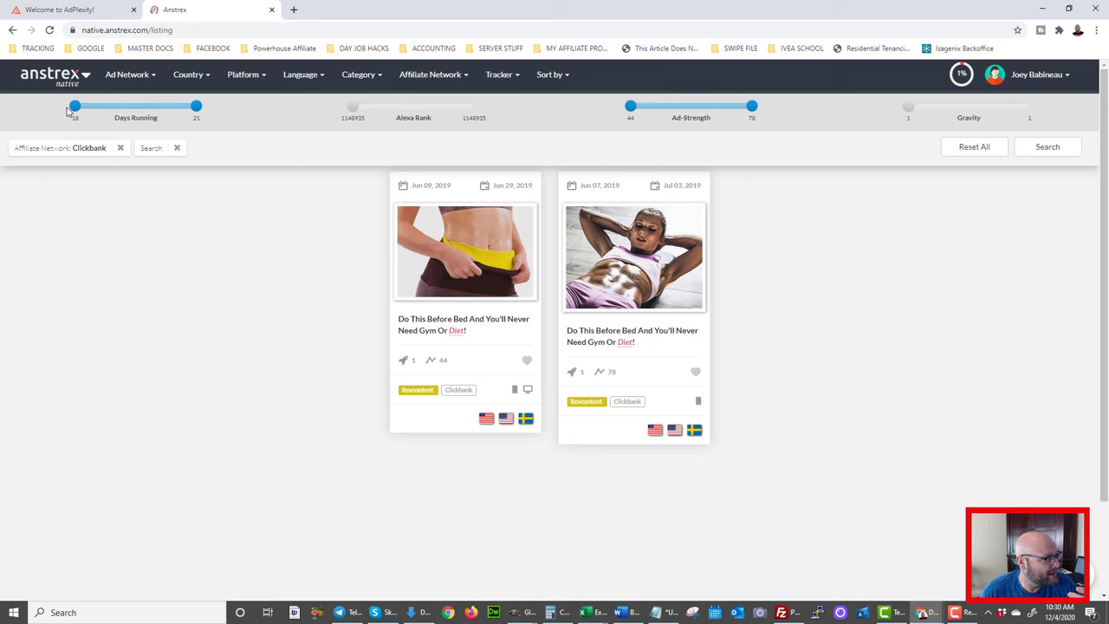
pyautogui.click(80, 9)
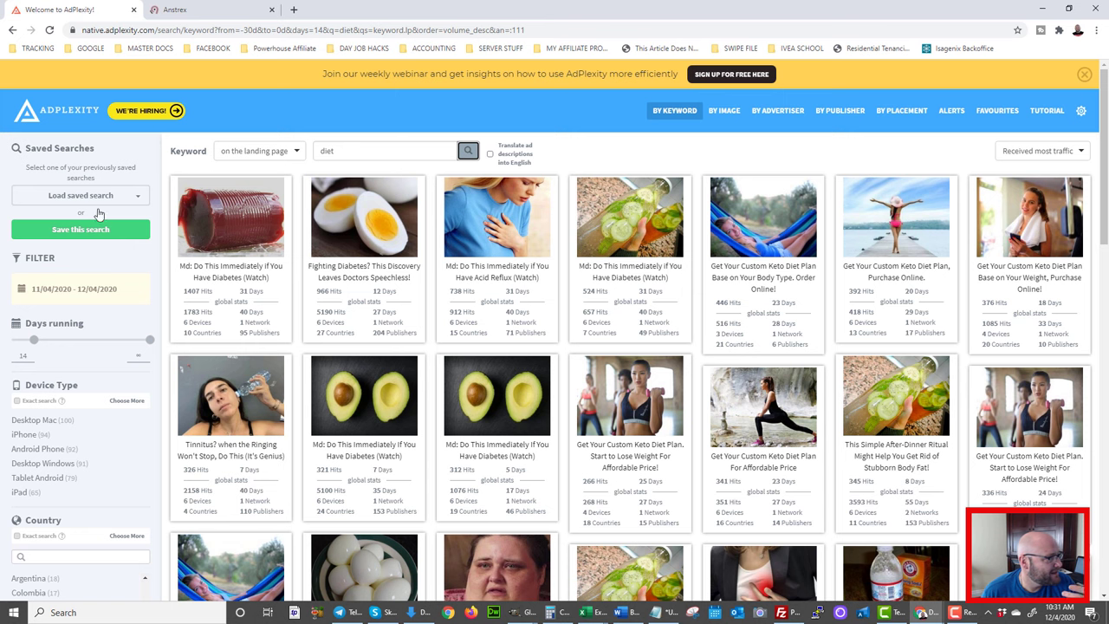
pyautogui.moveTo(33, 344); pyautogui.dragTo(25, 345)
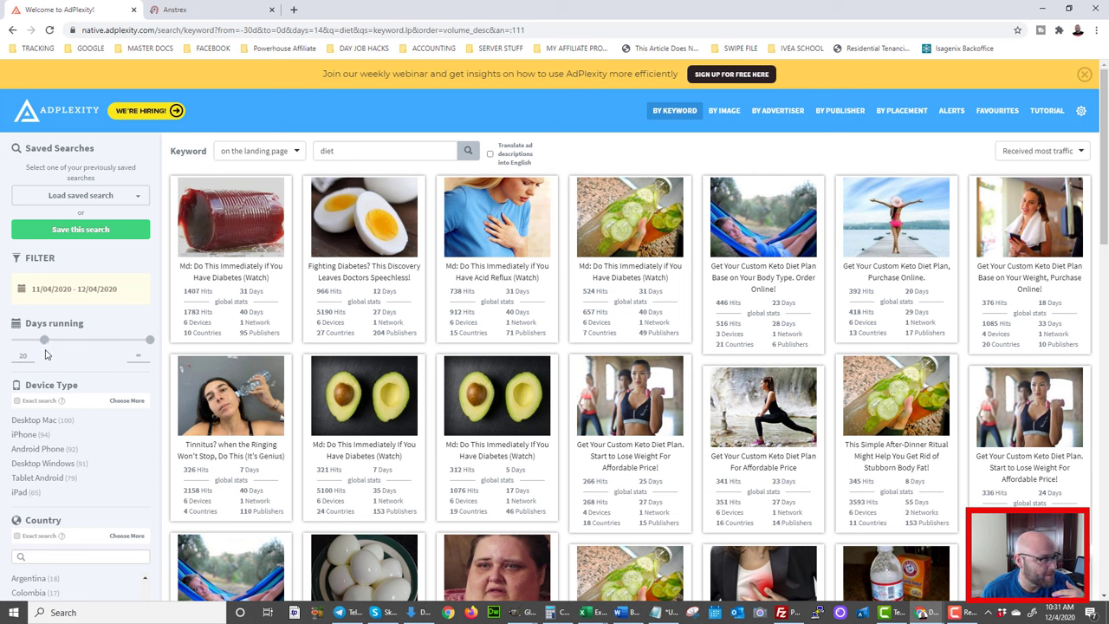
# Compare the Clickbank-filtered diet ads in Anstrex with the refiltered diet ads in AdPlexity
pyautogui.click(219, 11)
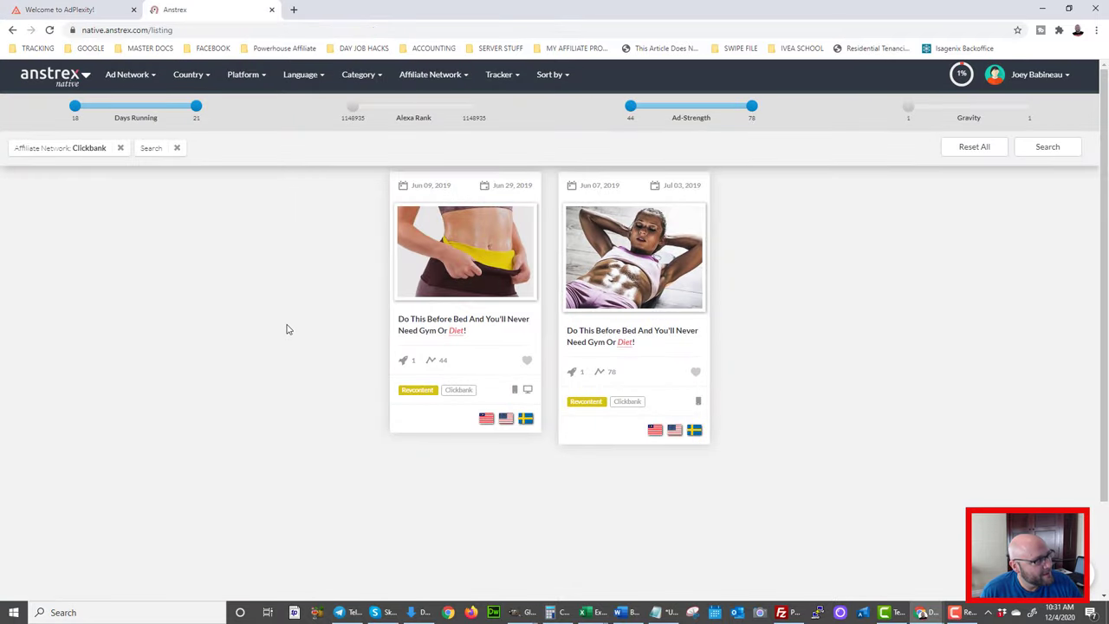
pyautogui.click(78, 10)
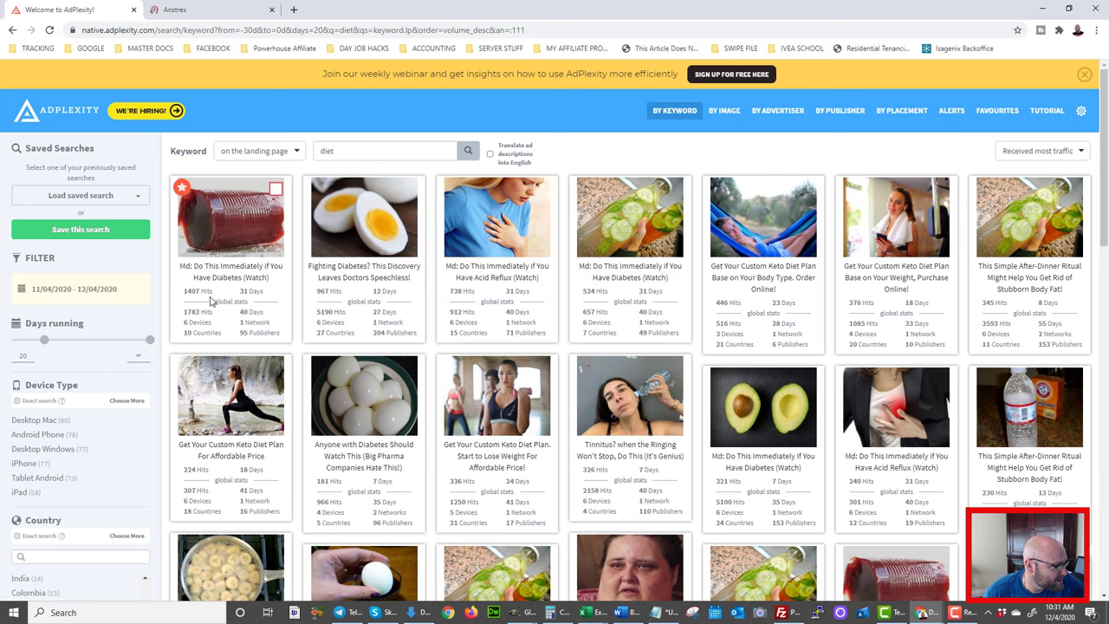
pyautogui.scroll(-1, 485, 260)
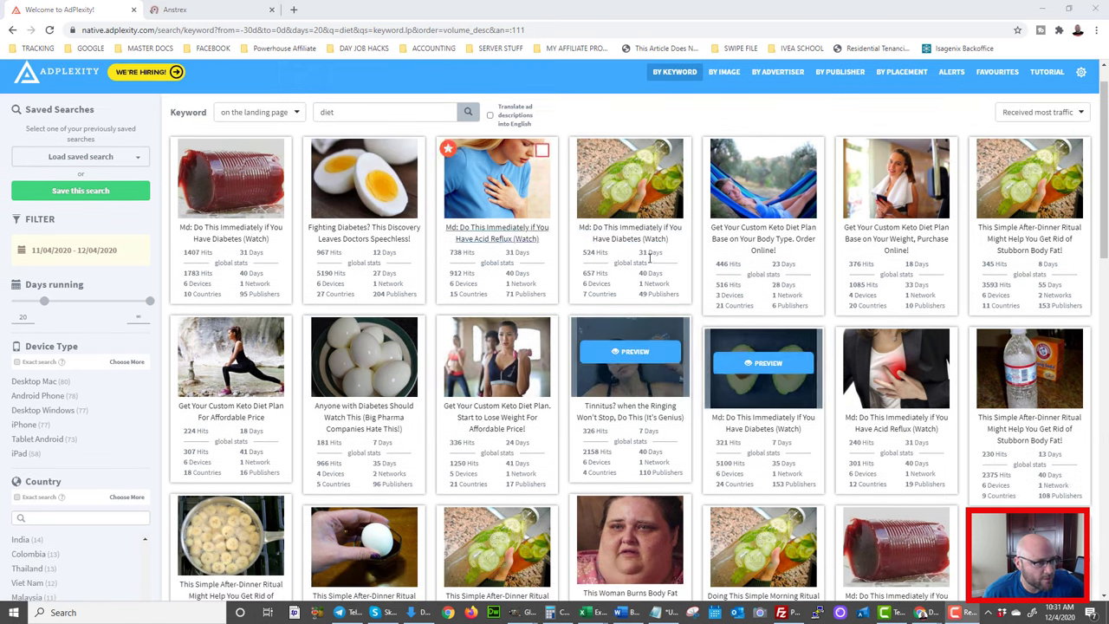
# Open the details of the hammock keto diet plan ad and look through its list of countries
pyautogui.click(753, 233)
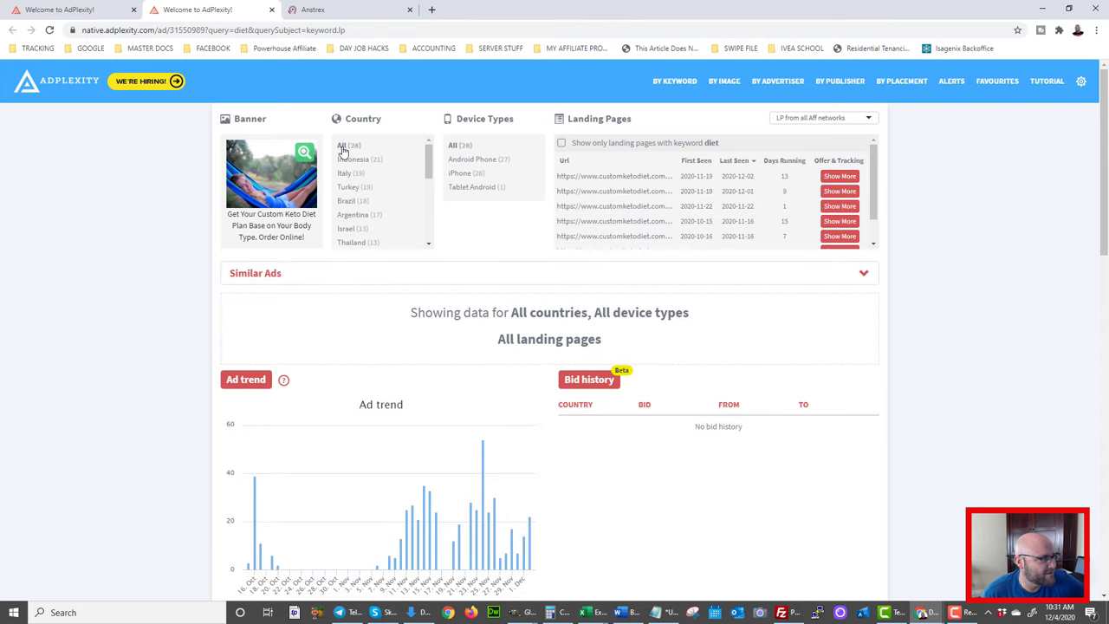
pyautogui.scroll(-4, 365, 210)
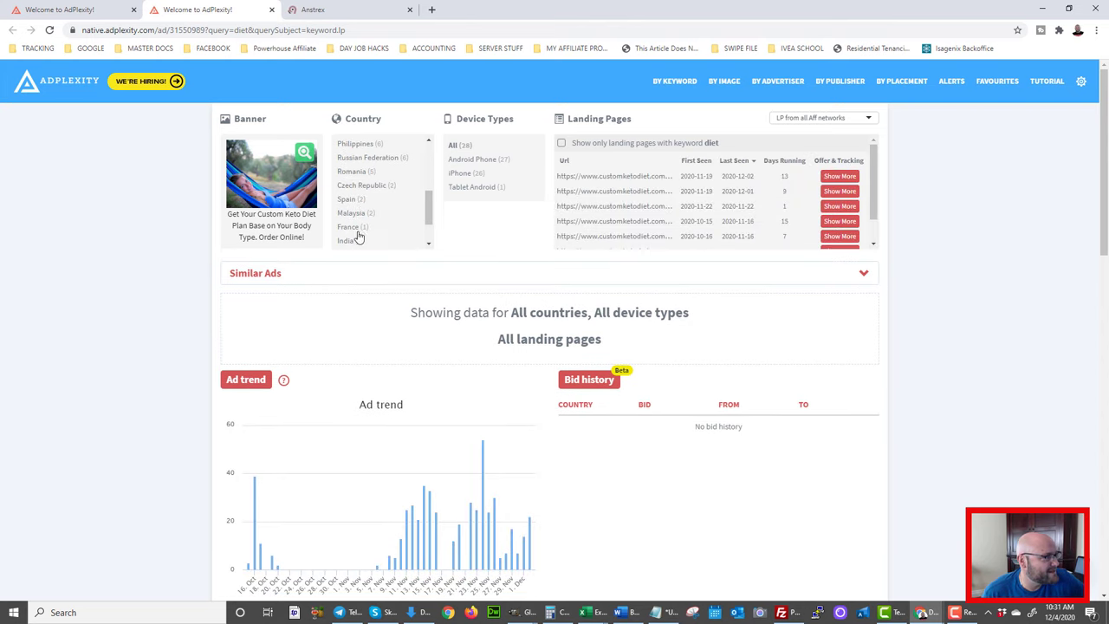
pyautogui.scroll(-2, 359, 239)
pyautogui.scroll(-1, 368, 319)
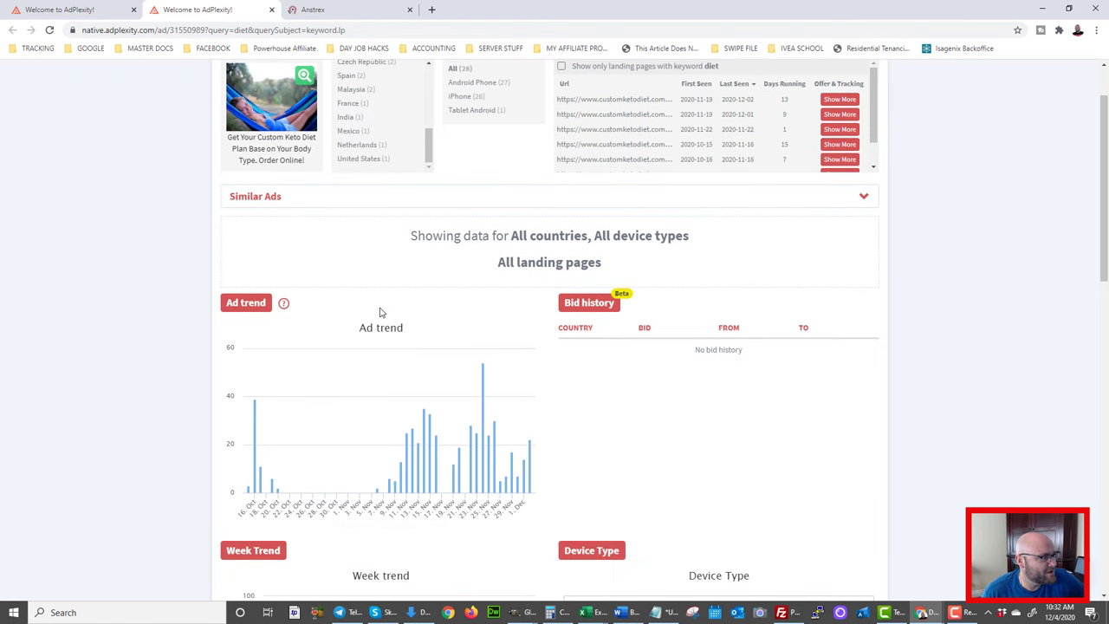
# Examine the ad's trend, week trend, device type, publisher, placement ID and traffic source charts
pyautogui.scroll(-1, 382, 317)
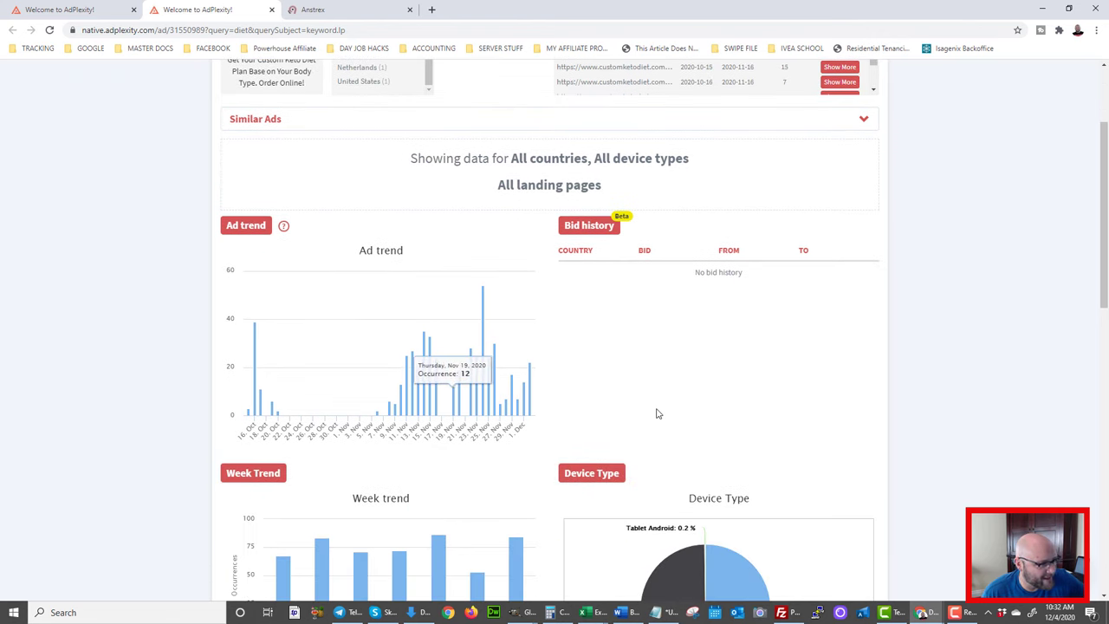
pyautogui.scroll(-2, 112, 420)
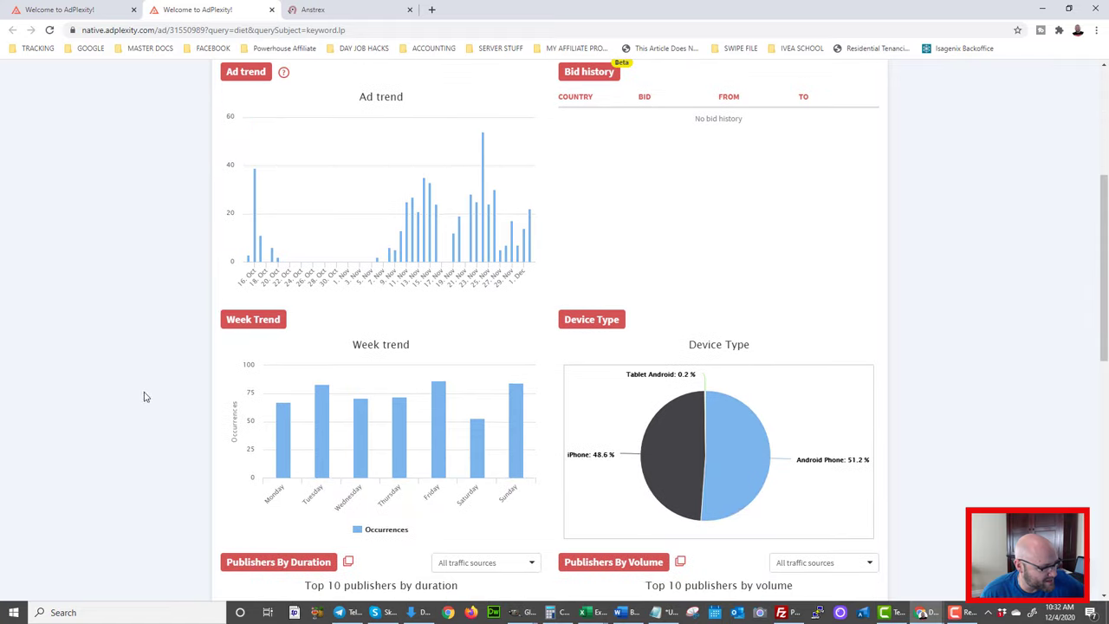
pyautogui.moveTo(686, 457)
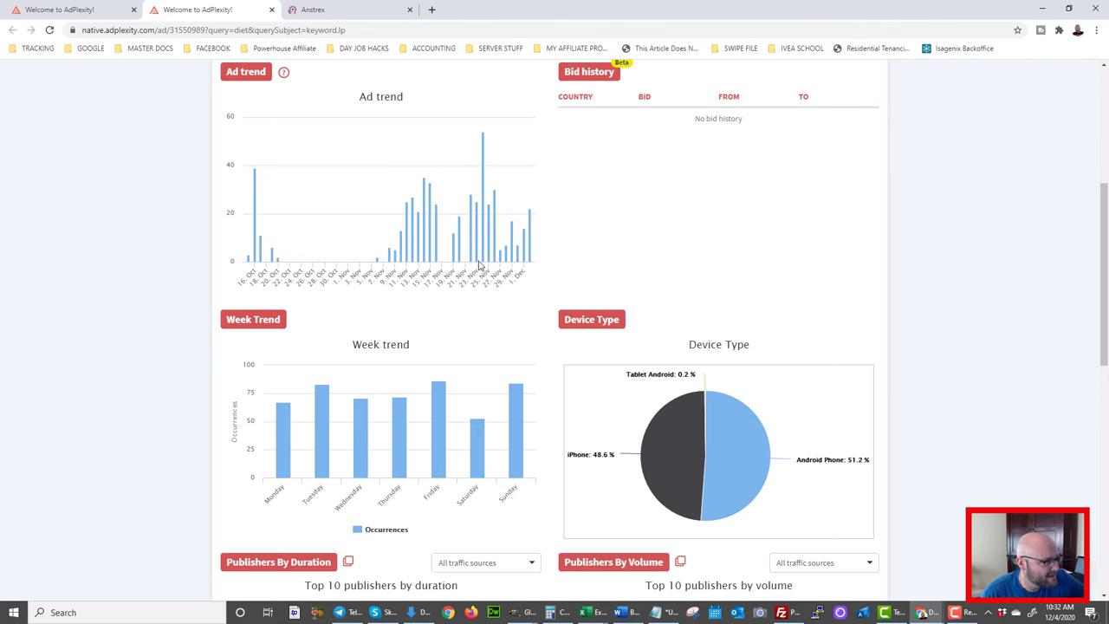
pyautogui.moveTo(473, 267)
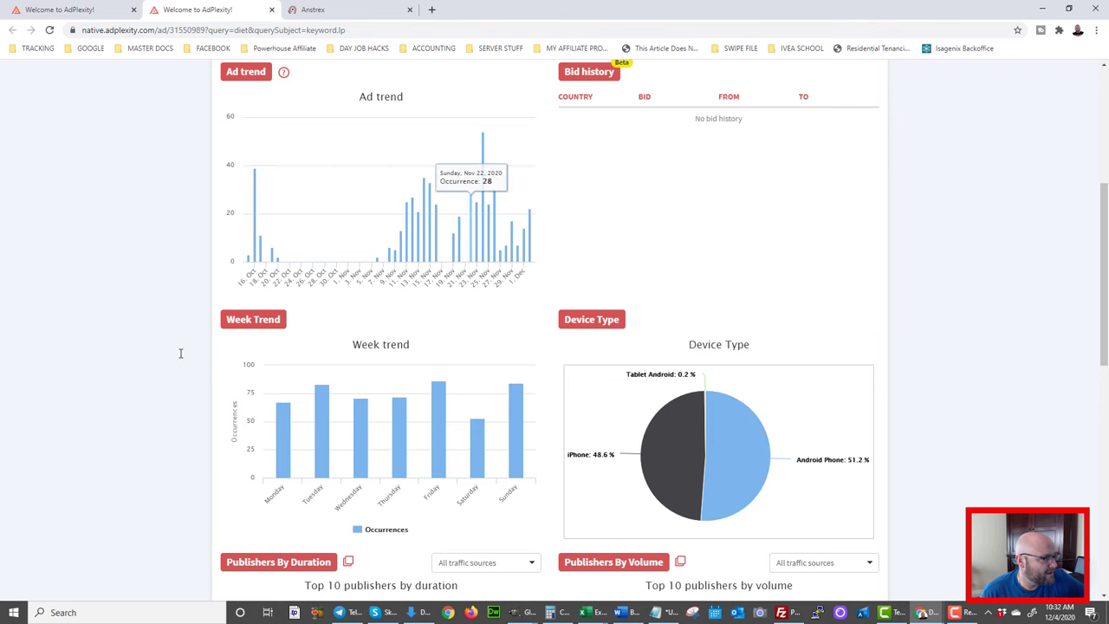
pyautogui.scroll(-4, 124, 376)
pyautogui.moveTo(297, 299)
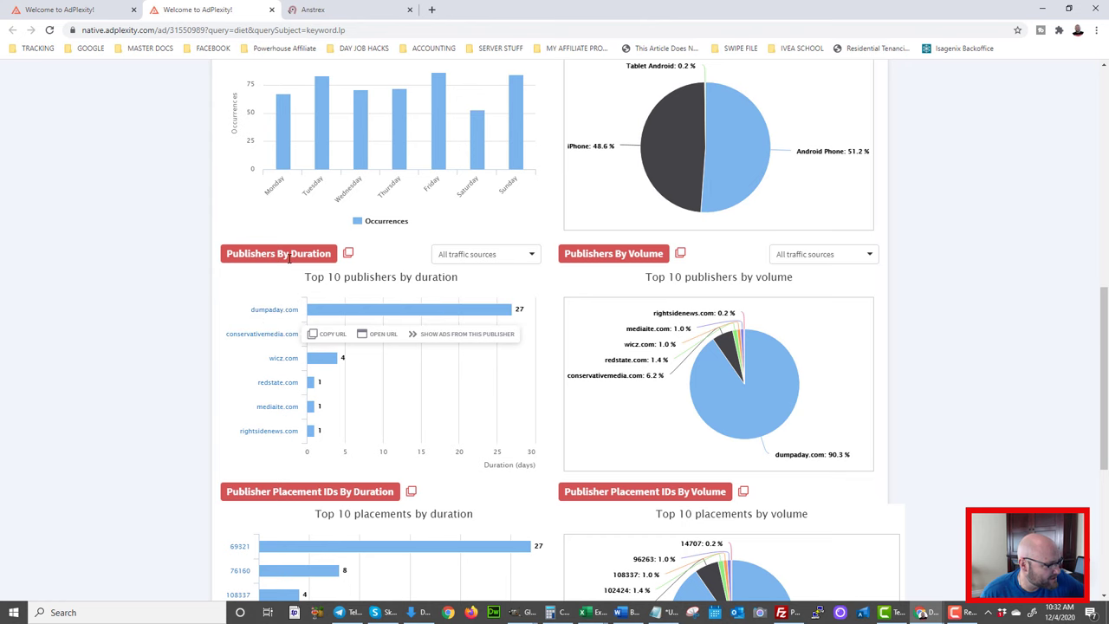
pyautogui.scroll(-1, 187, 437)
pyautogui.scroll(-2, 260, 407)
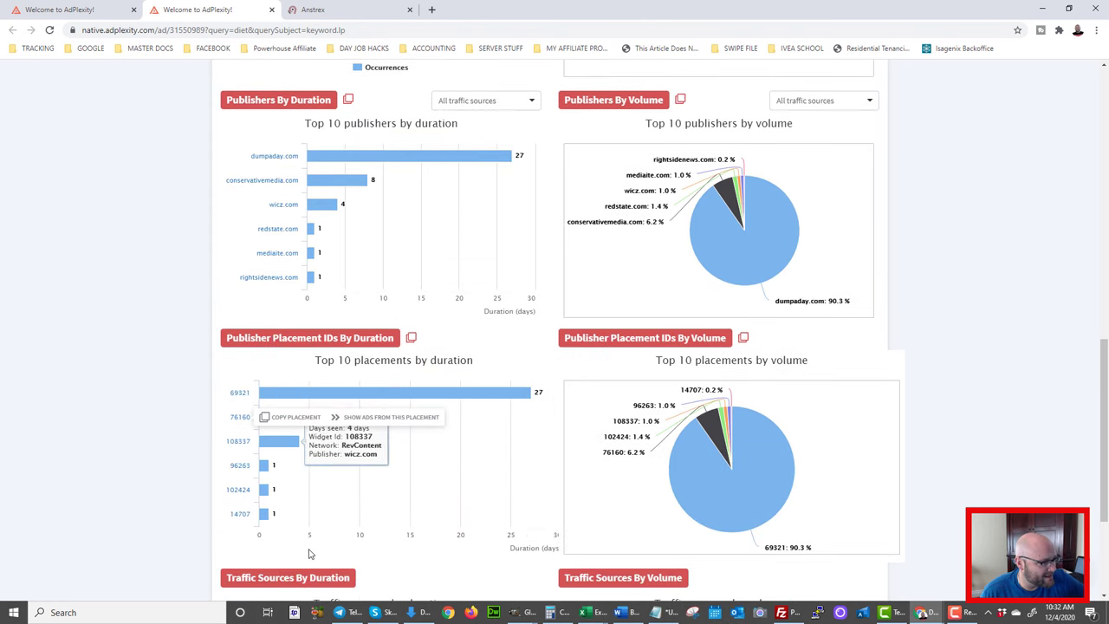
pyautogui.scroll(-3, 537, 471)
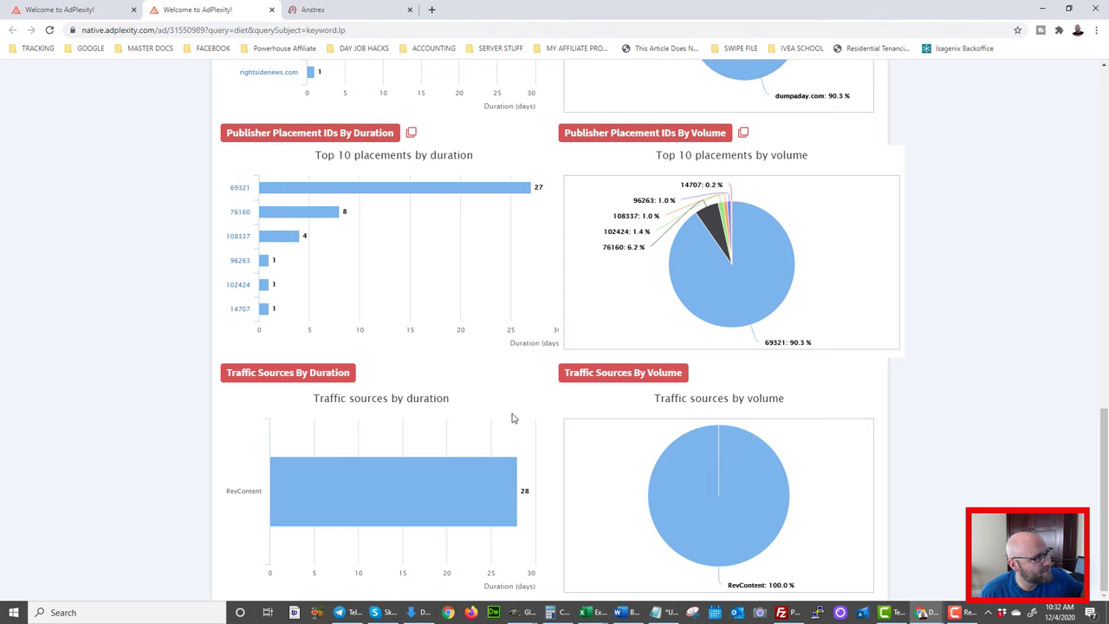
# Review the ad's landing page list with its first seen, last seen and days running values
pyautogui.scroll(15, 132, 290)
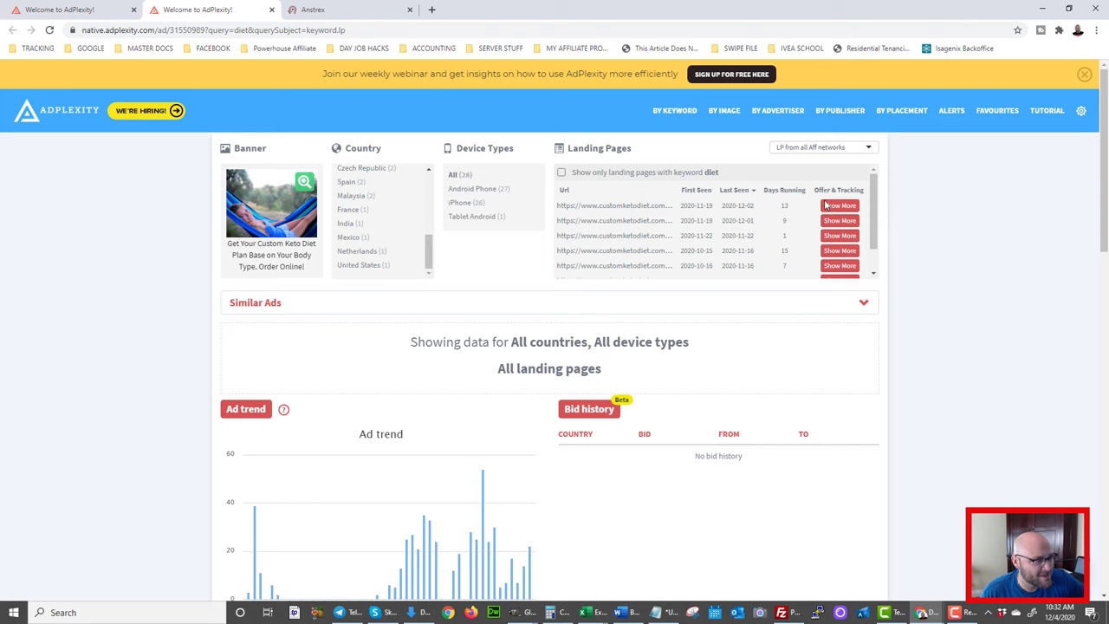
pyautogui.scroll(-1, 736, 208)
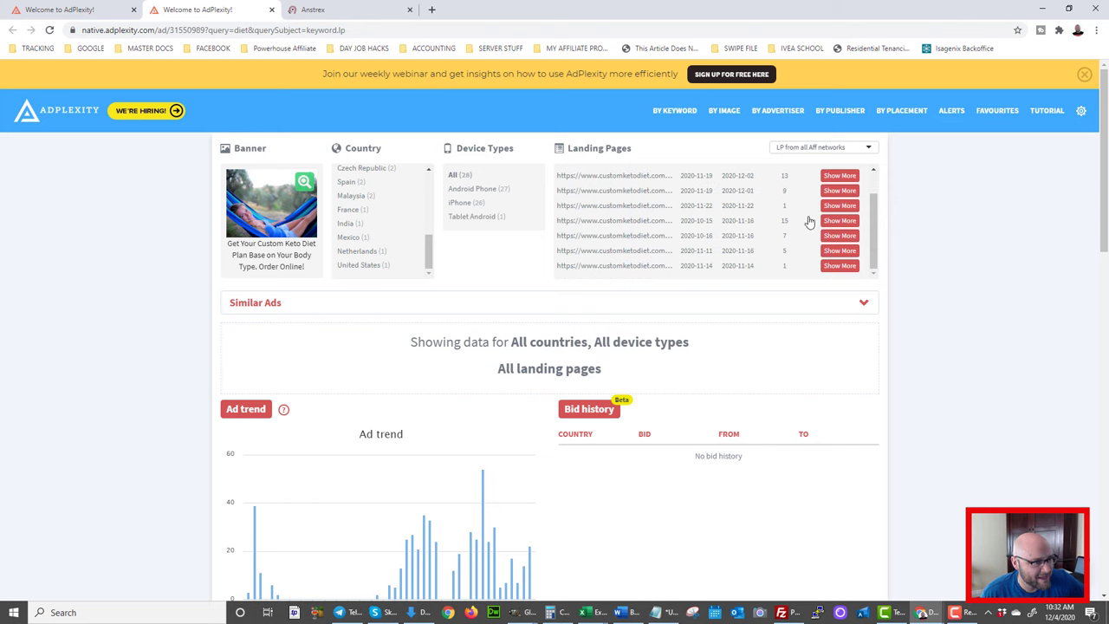
pyautogui.scroll(1, 798, 208)
pyautogui.scroll(-1, 784, 226)
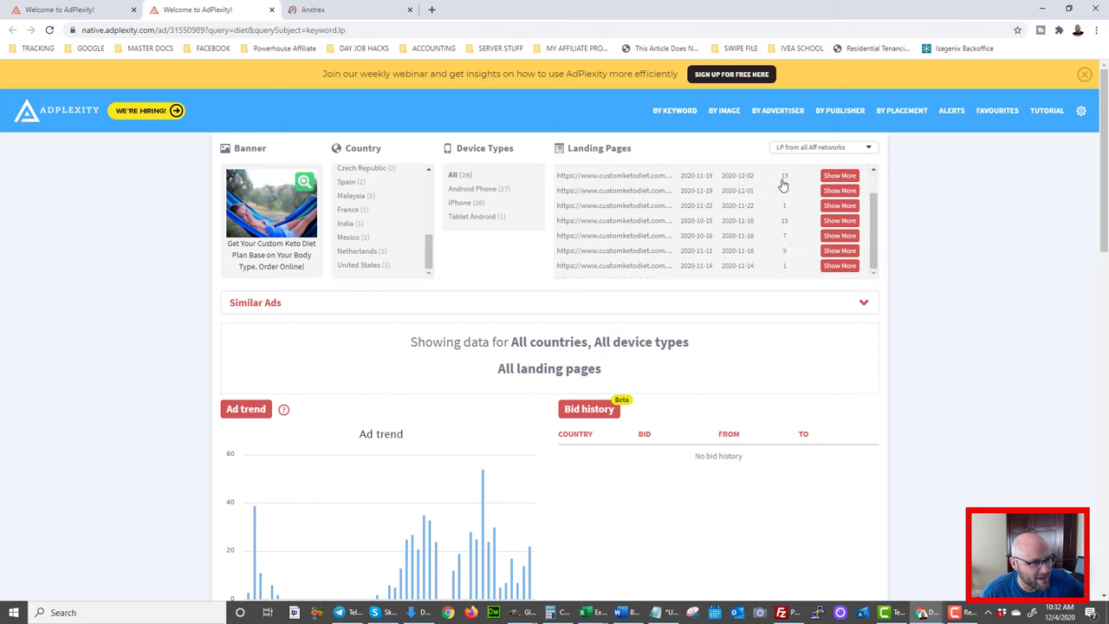
# Open the details of the customketodiet.com landing page that ran 15 days and follow the first link in its redirect chain
pyautogui.scroll(1, 782, 221)
pyautogui.scroll(-1, 771, 247)
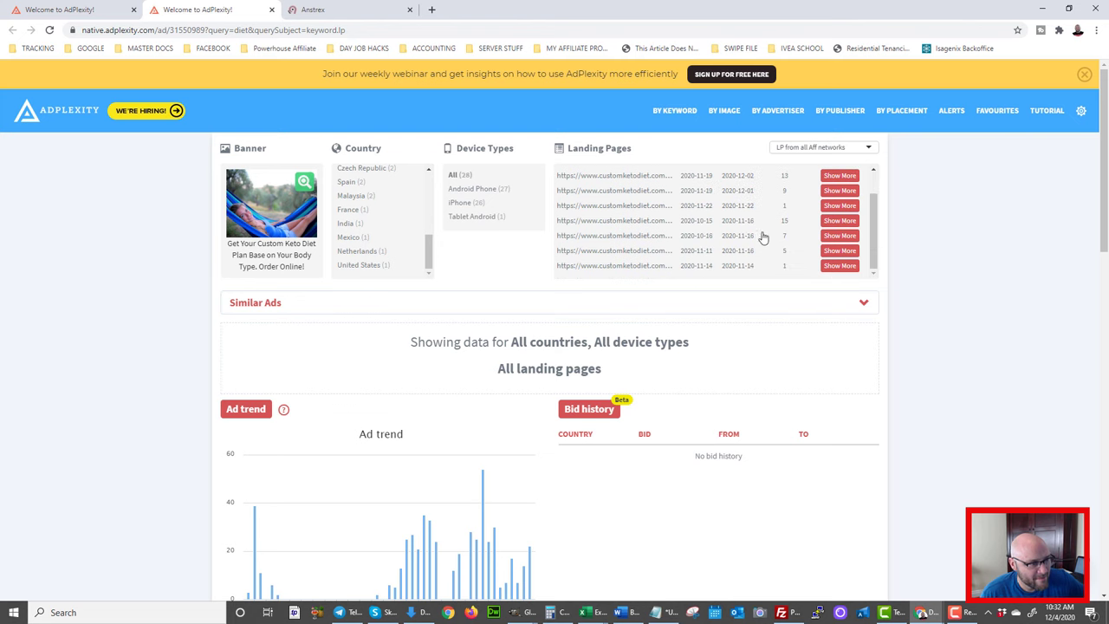
pyautogui.click(836, 224)
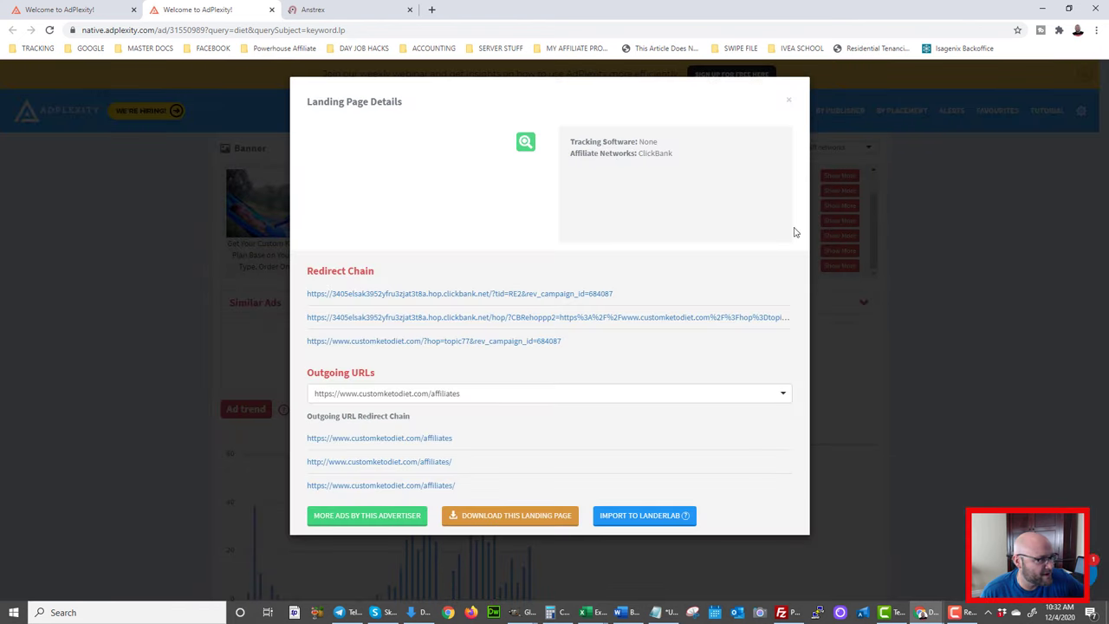
pyautogui.click(422, 294)
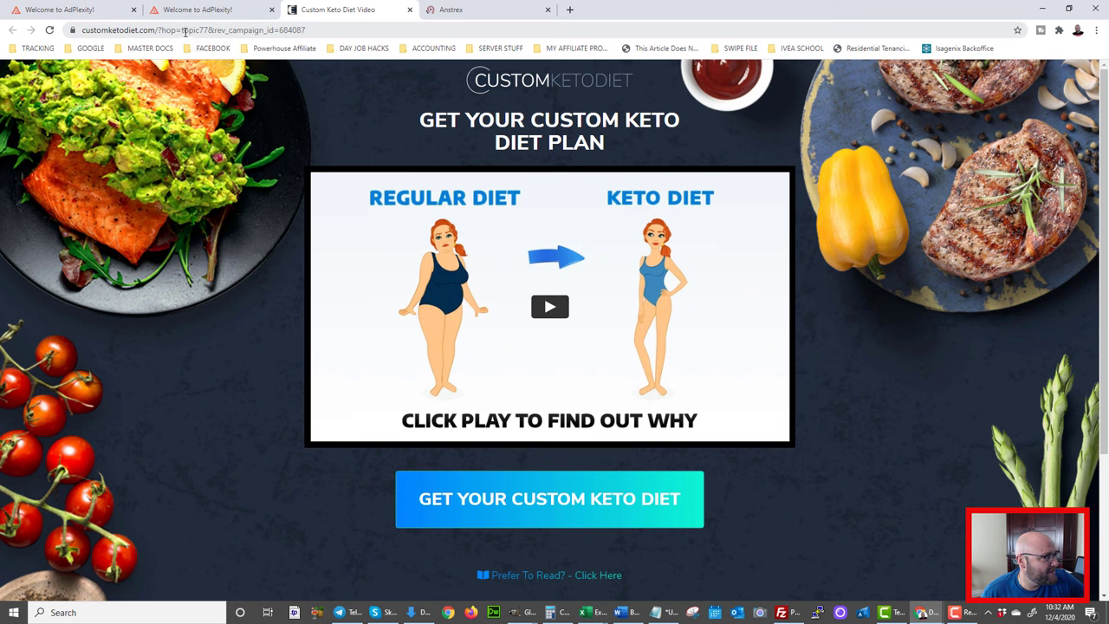
# Examine the hop and campaign ID parameters in the Custom Keto Diet page's address and look over the page
pyautogui.moveTo(181, 30); pyautogui.dragTo(409, 33)
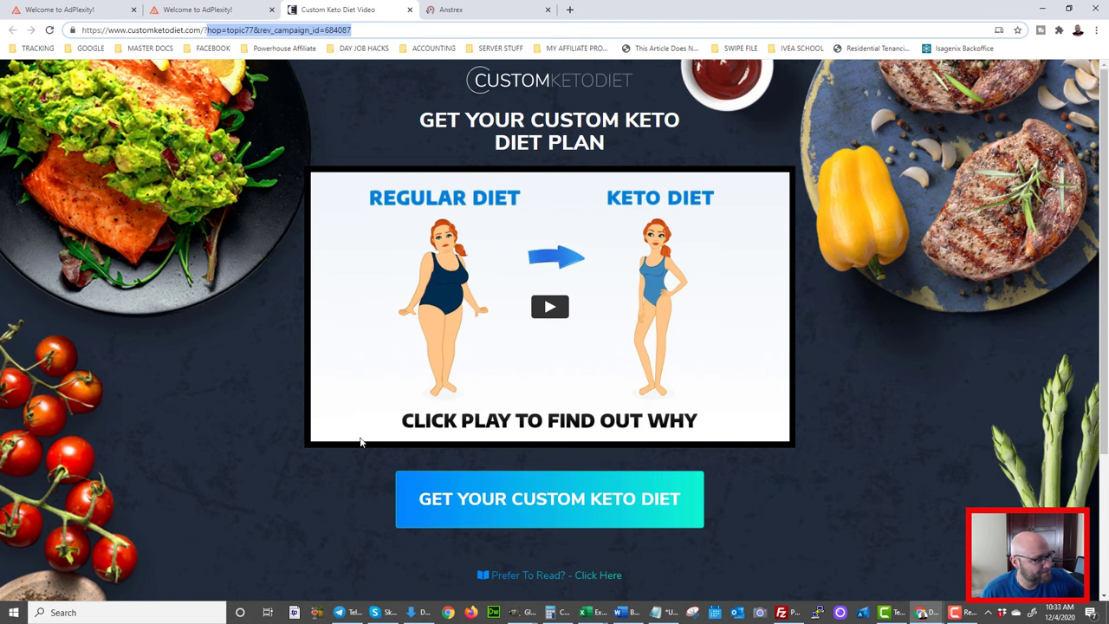
pyautogui.scroll(-2, 319, 442)
pyautogui.scroll(2, 316, 449)
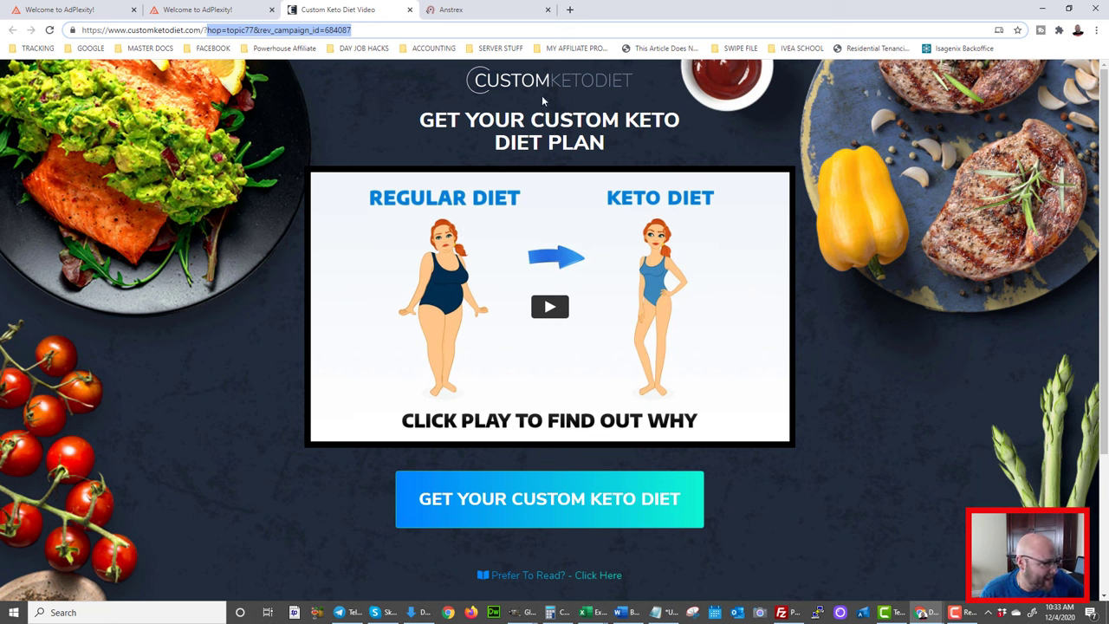
pyautogui.click(205, 356)
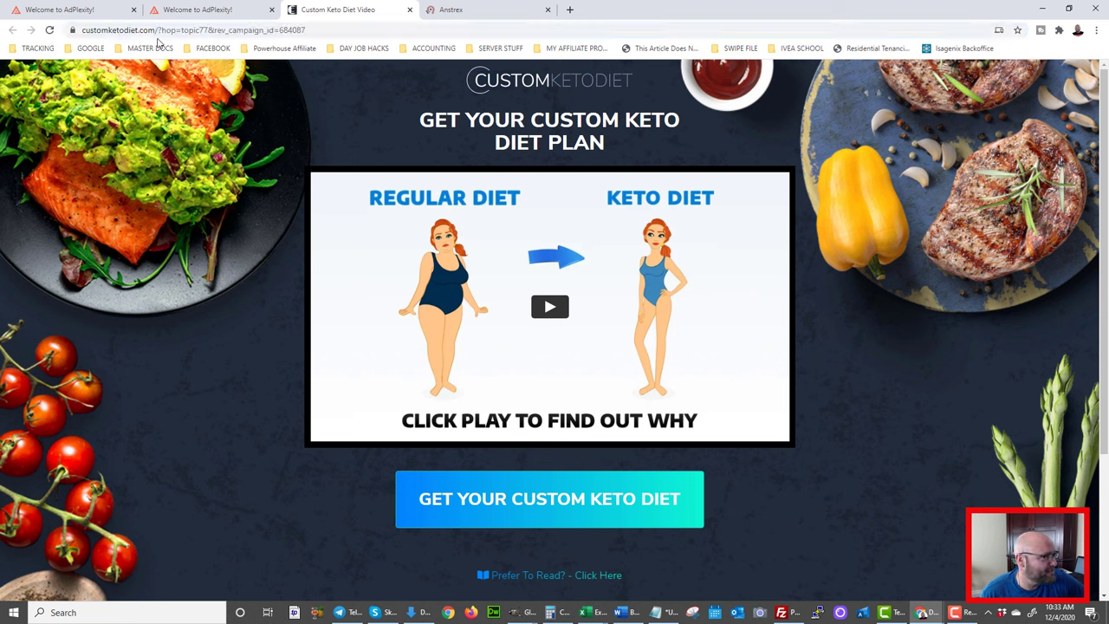
# Return to the AdPlexity ad, close the landing page details and review its week trend, publisher, placement ID and traffic source charts
pyautogui.click(205, 10)
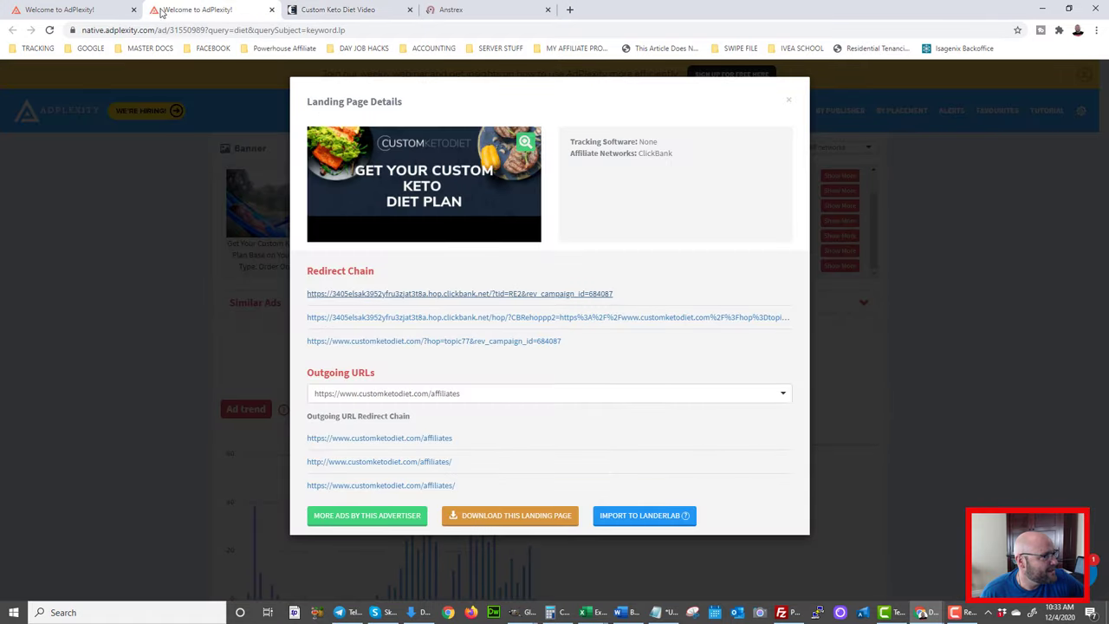
pyautogui.click(791, 104)
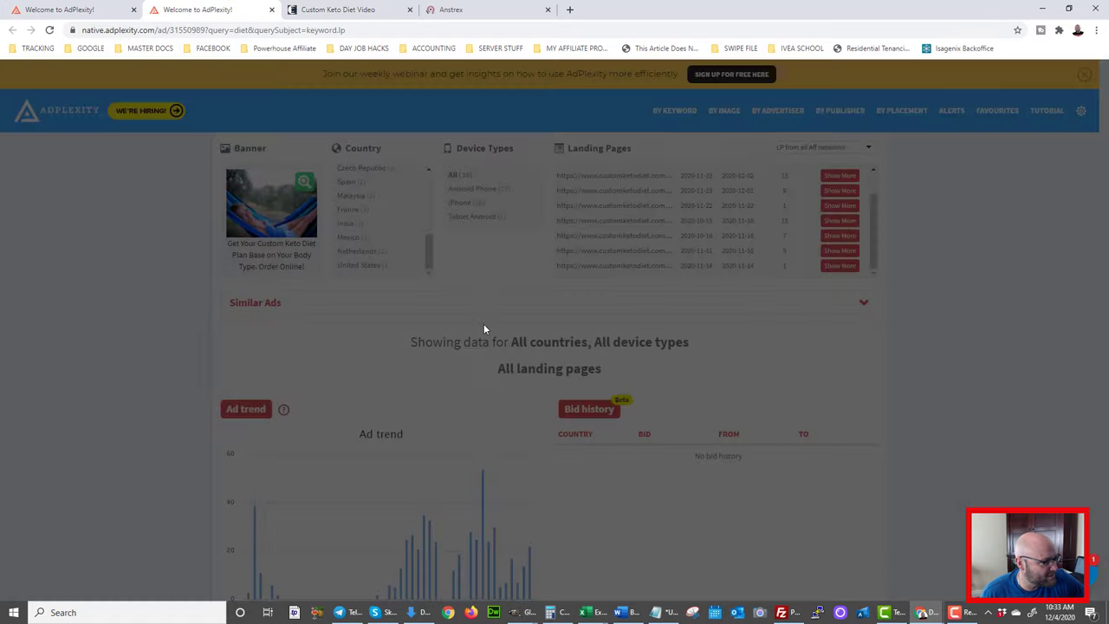
pyautogui.scroll(-5, 442, 364)
pyautogui.scroll(-5, 442, 364)
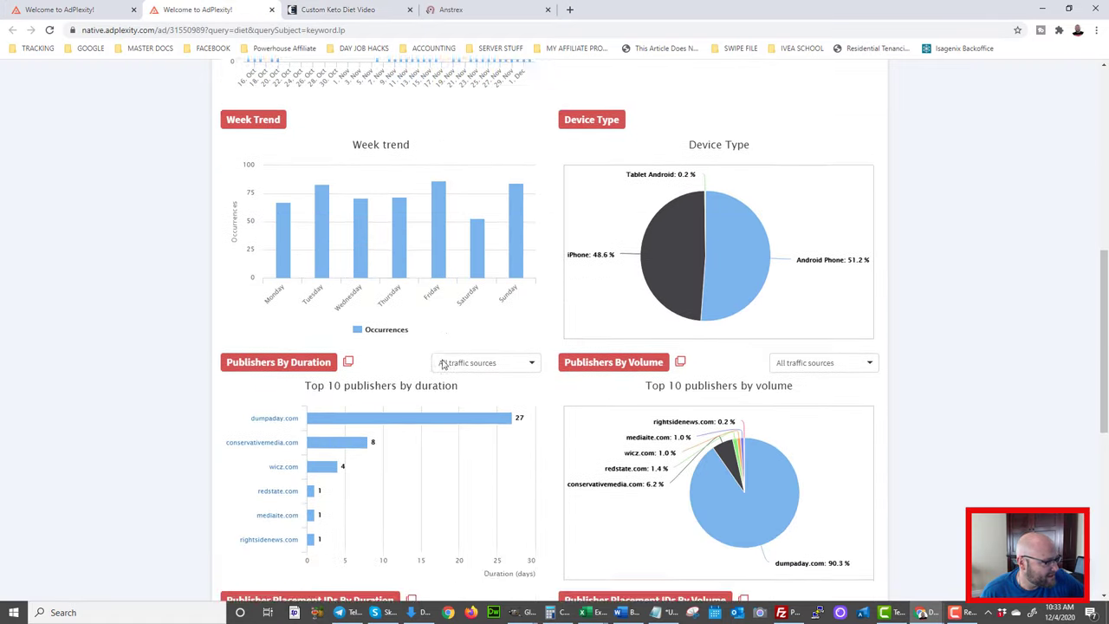
pyautogui.scroll(-2, 450, 373)
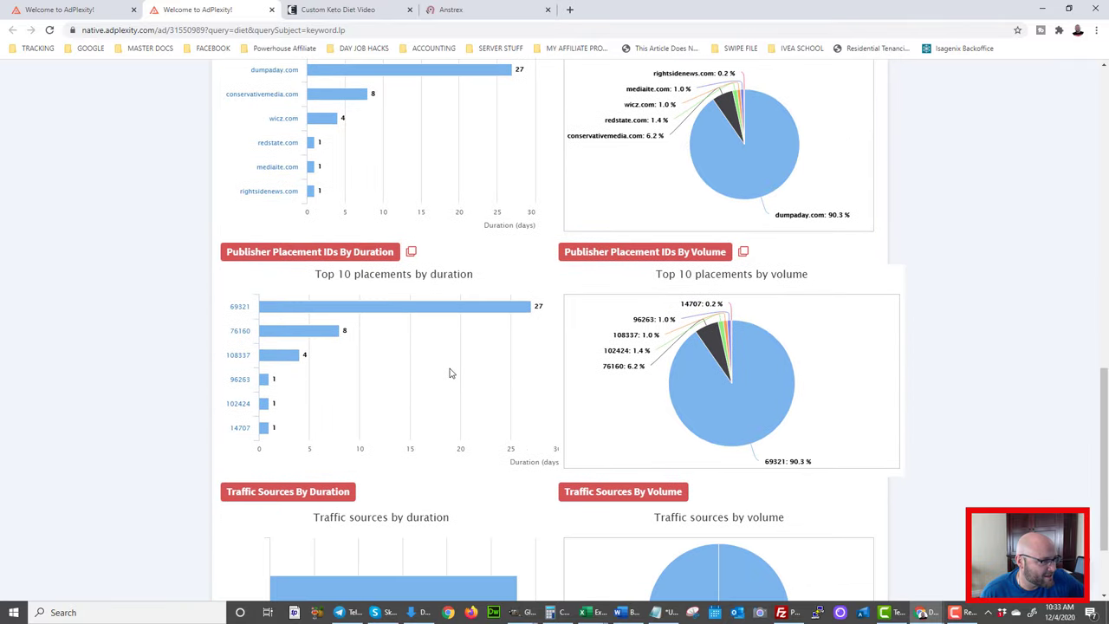
pyautogui.scroll(-2, 450, 373)
pyautogui.moveTo(312, 518)
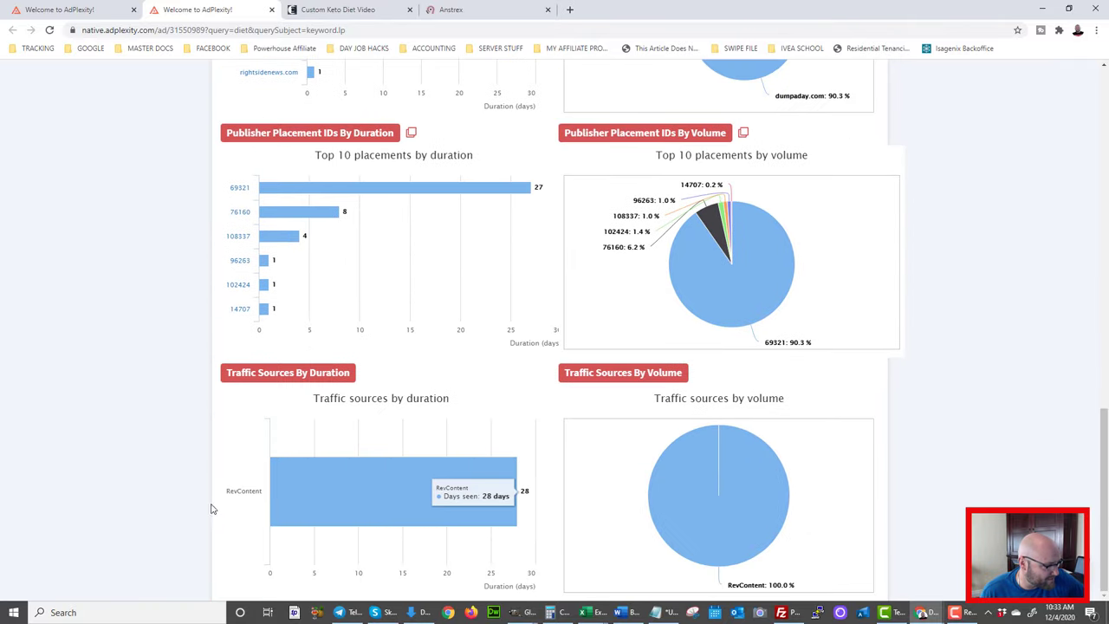
# Switch to Anstrex, open the Jun 09, 2019 "Do This Before Bed" ad and view its daily statistics
pyautogui.click(464, 7)
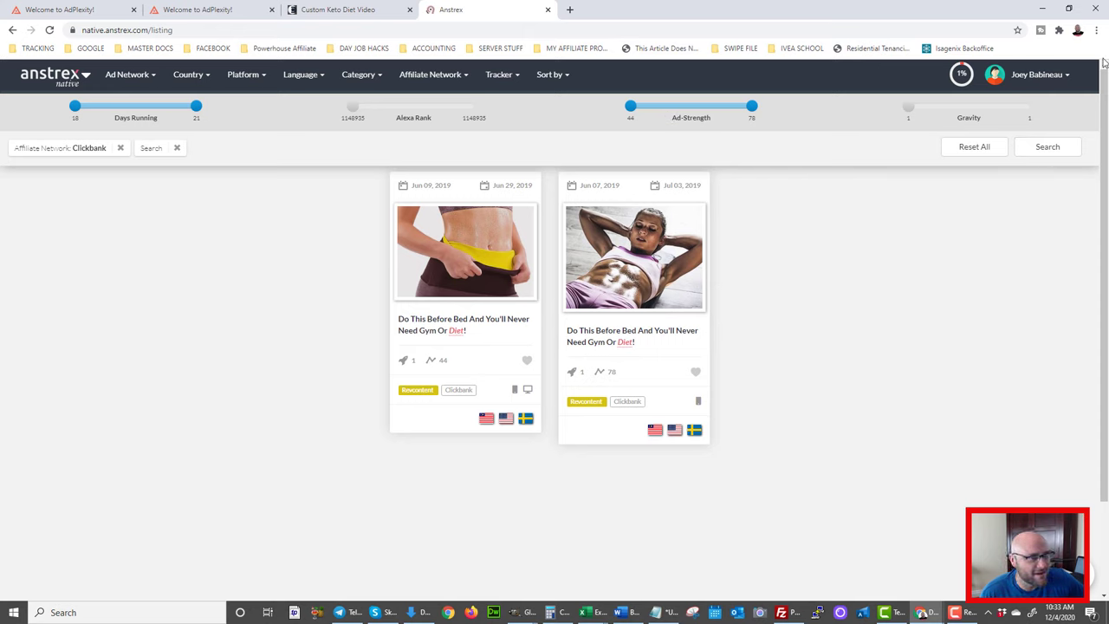
pyautogui.click(443, 324)
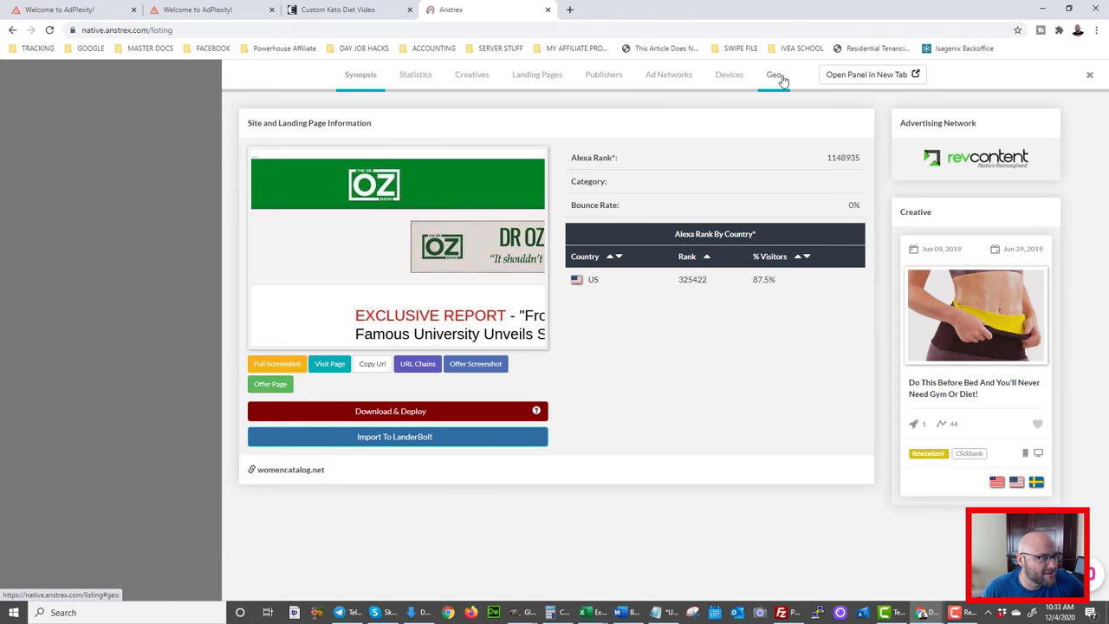
pyautogui.click(416, 76)
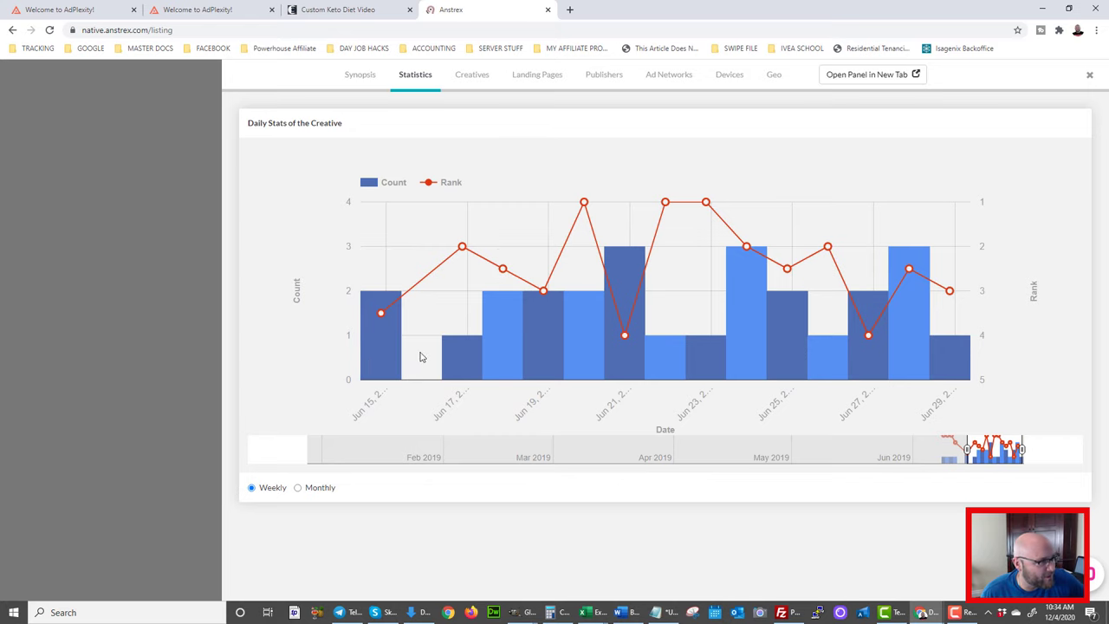
# Browse the other creatives from the same advertiser
pyautogui.click(469, 78)
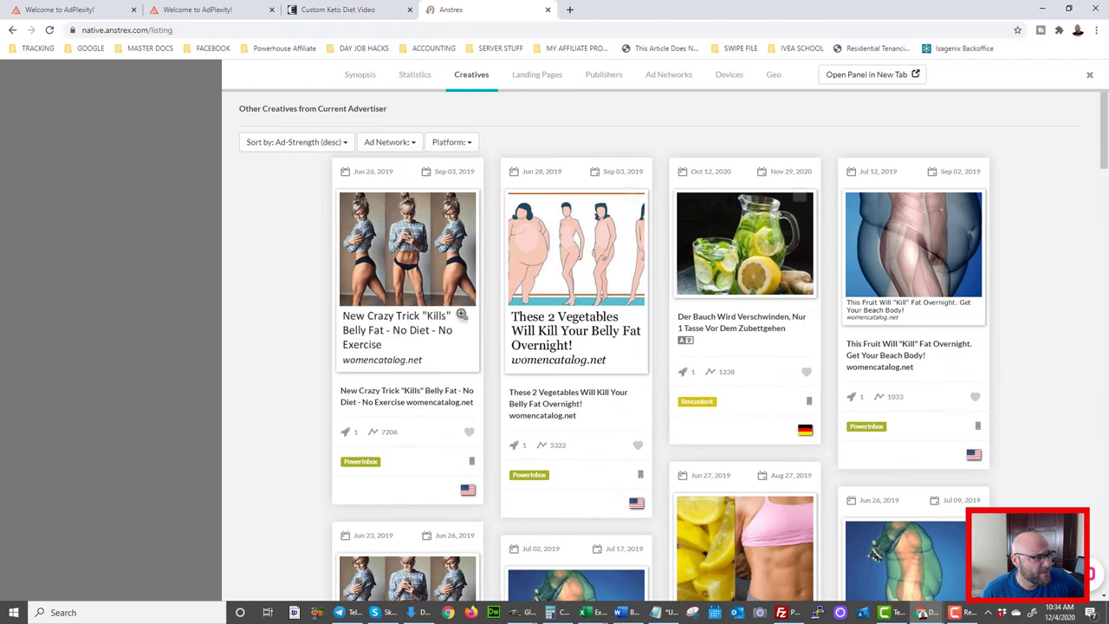
pyautogui.scroll(-2, 475, 359)
pyautogui.scroll(-8, 475, 359)
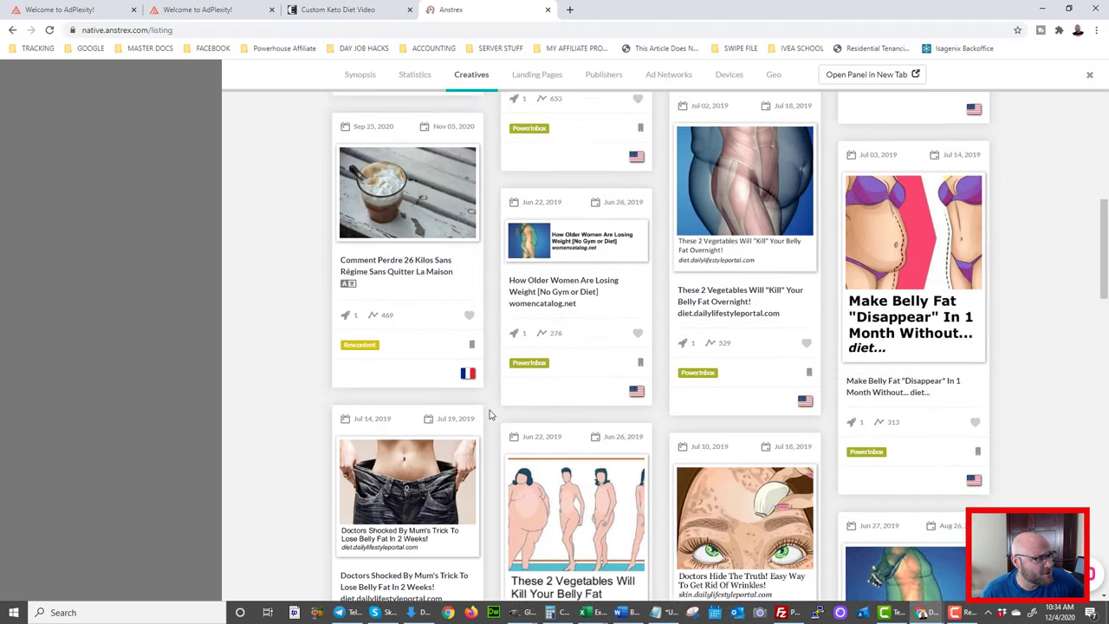
pyautogui.scroll(-10, 489, 418)
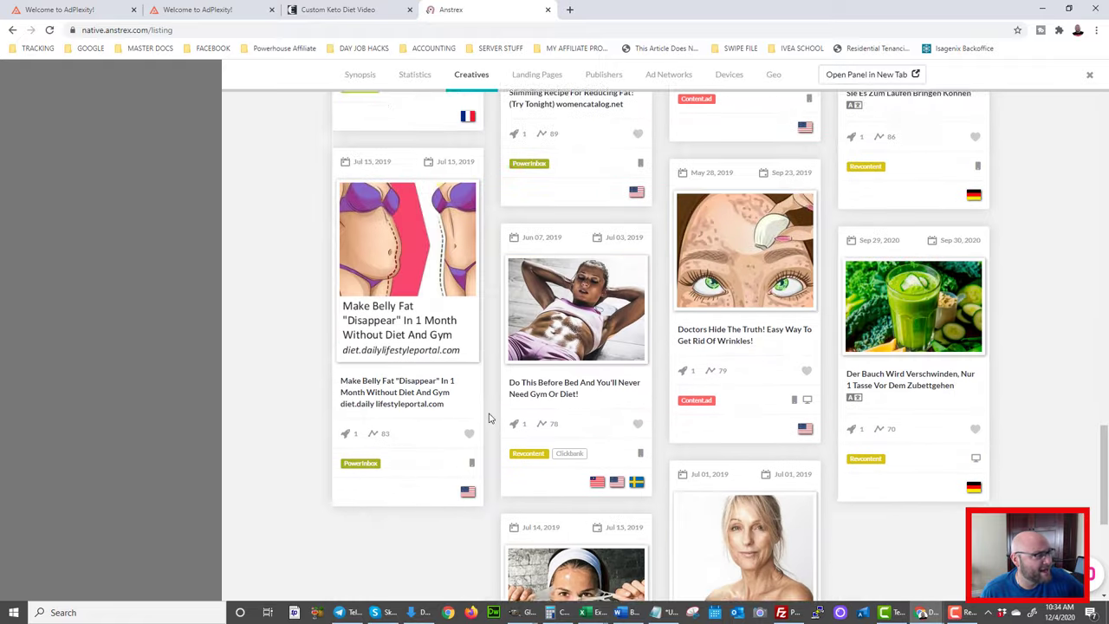
pyautogui.scroll(-4, 489, 418)
# Compare AdPlexity's ad detail page and the Custom Keto Diet page with the advertiser's creatives in Anstrex
pyautogui.click(171, 10)
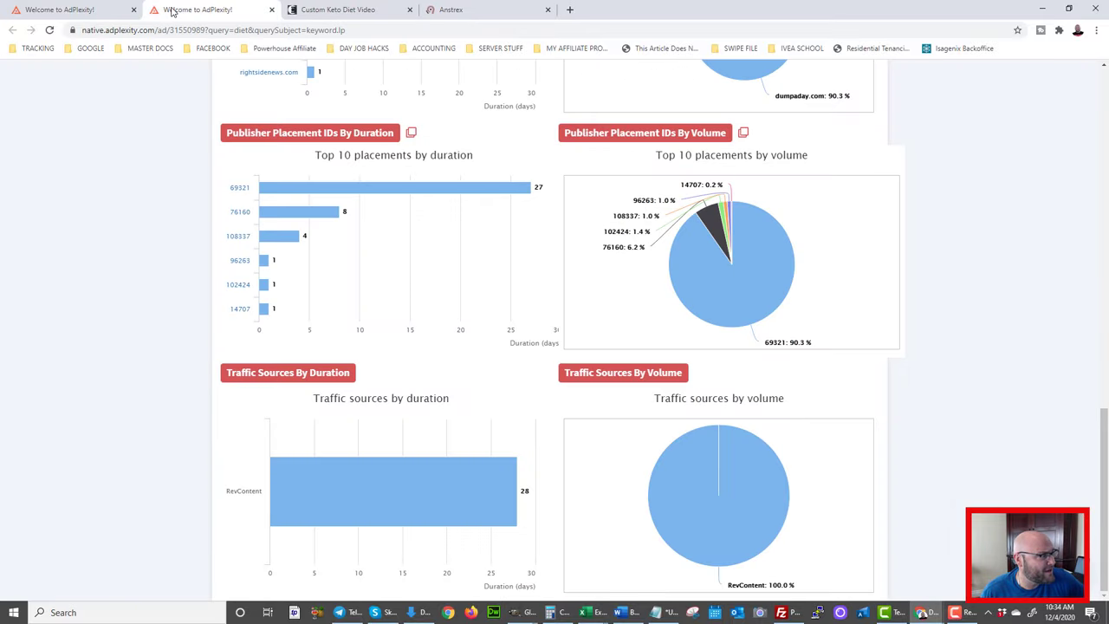
pyautogui.scroll(12, 469, 345)
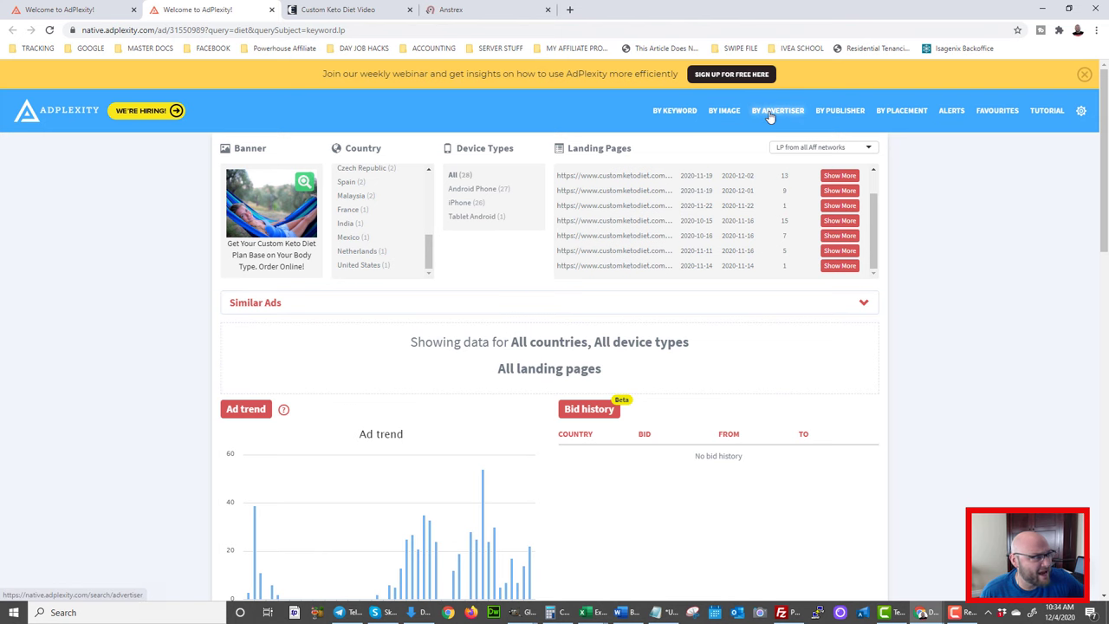
pyautogui.click(451, 10)
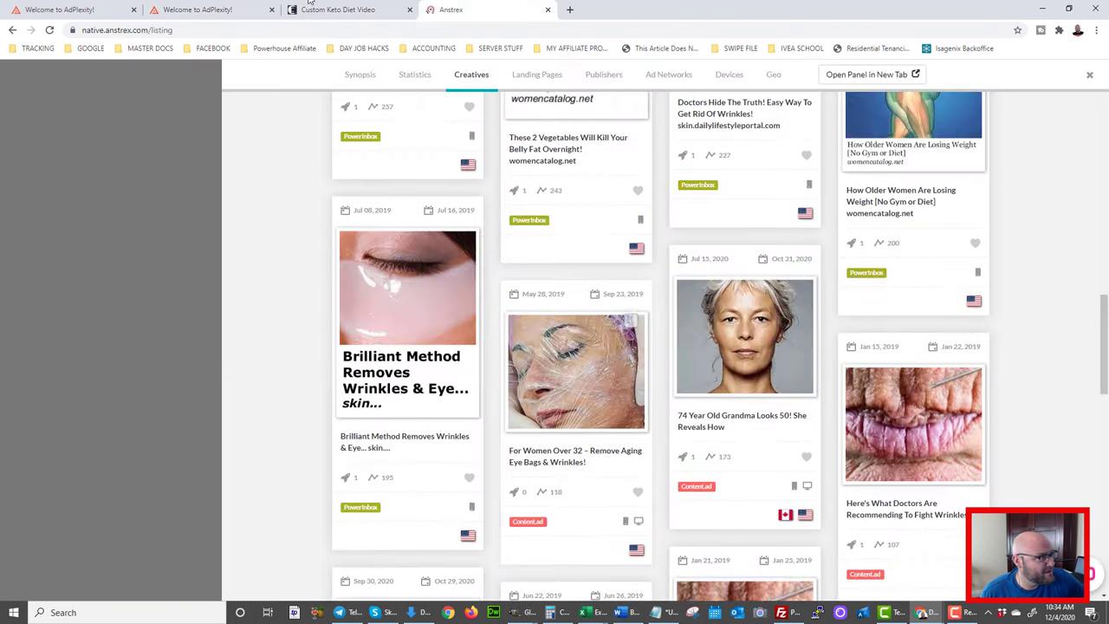
pyautogui.click(338, 10)
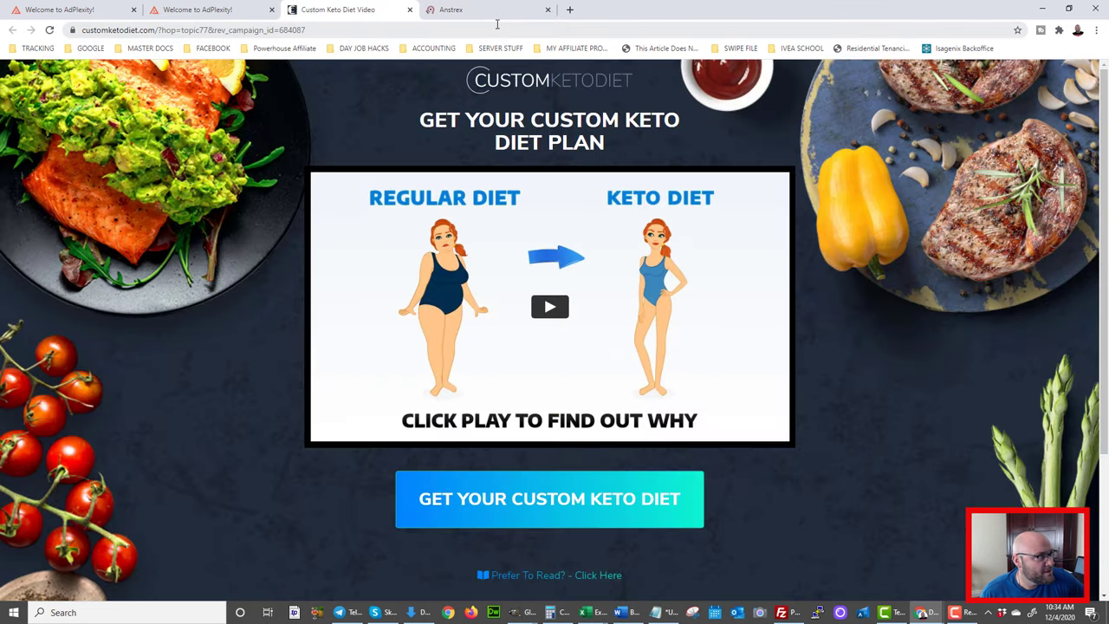
pyautogui.click(468, 11)
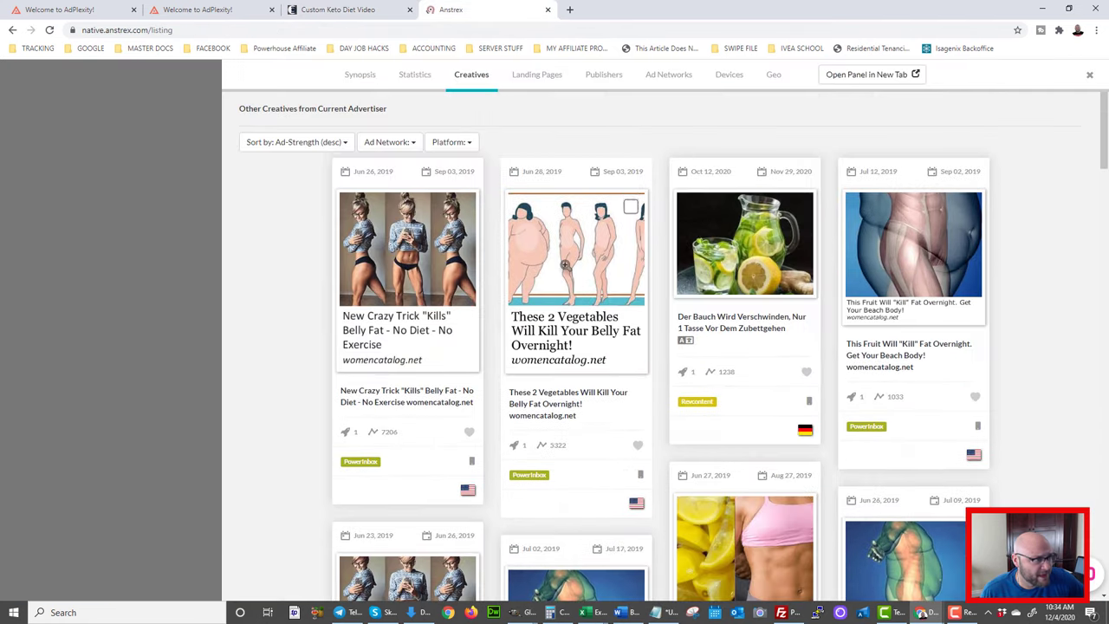
# Review the advertiser's publisher data, including percent traffic, first and last seen dates, duration and Alexa rank
pyautogui.click(610, 76)
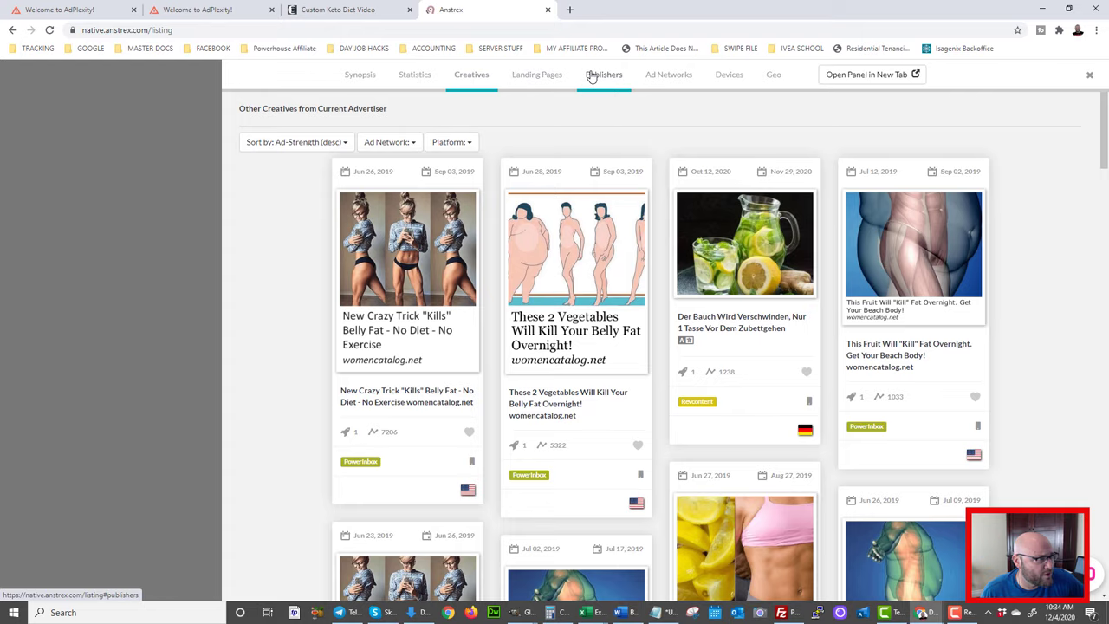
pyautogui.scroll(-3, 355, 412)
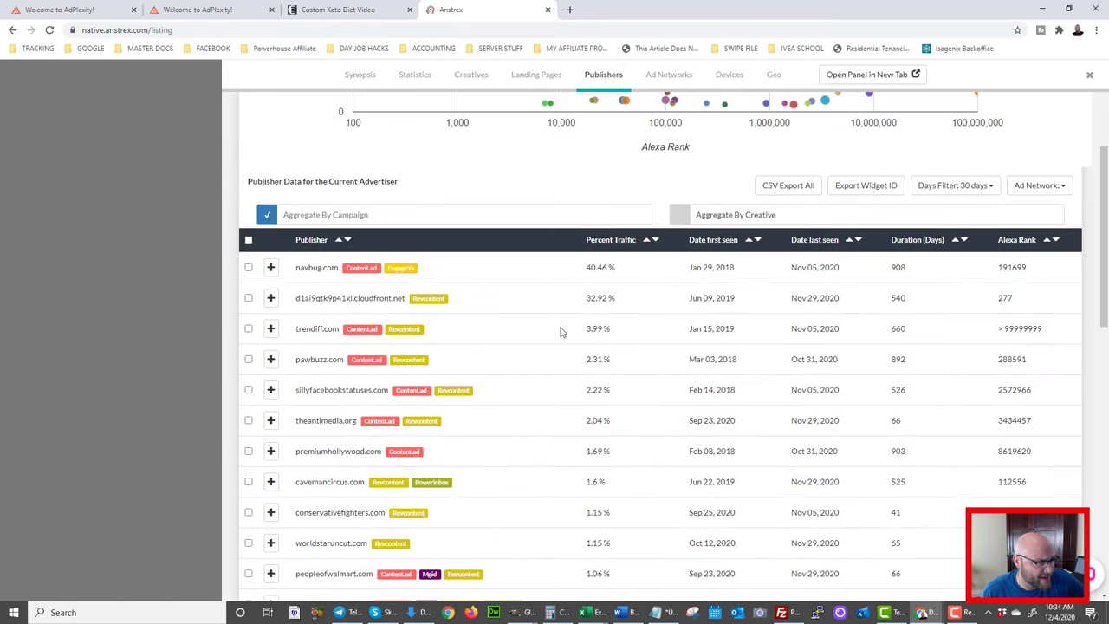
pyautogui.scroll(-3, 540, 326)
pyautogui.scroll(-6, 540, 326)
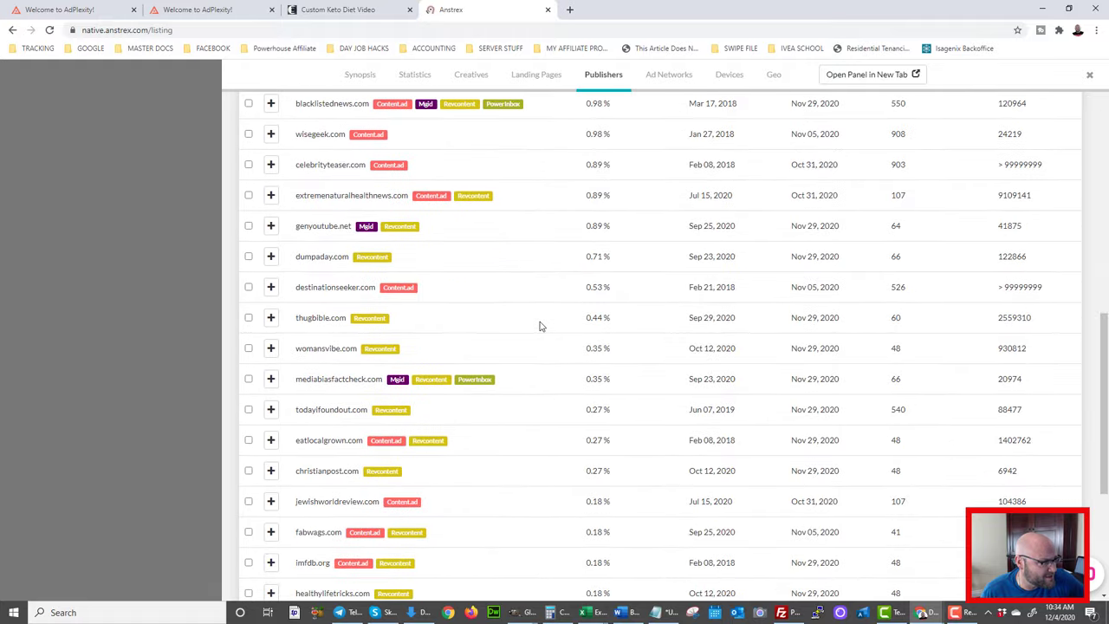
pyautogui.scroll(4, 540, 325)
pyautogui.scroll(6, 540, 326)
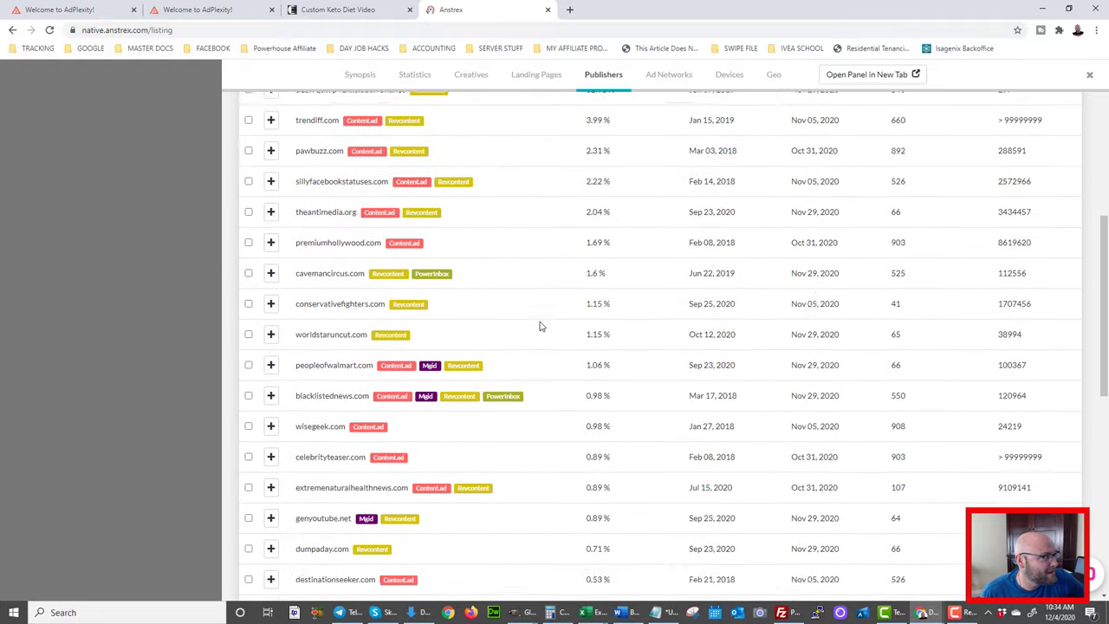
pyautogui.scroll(-2, 654, 173)
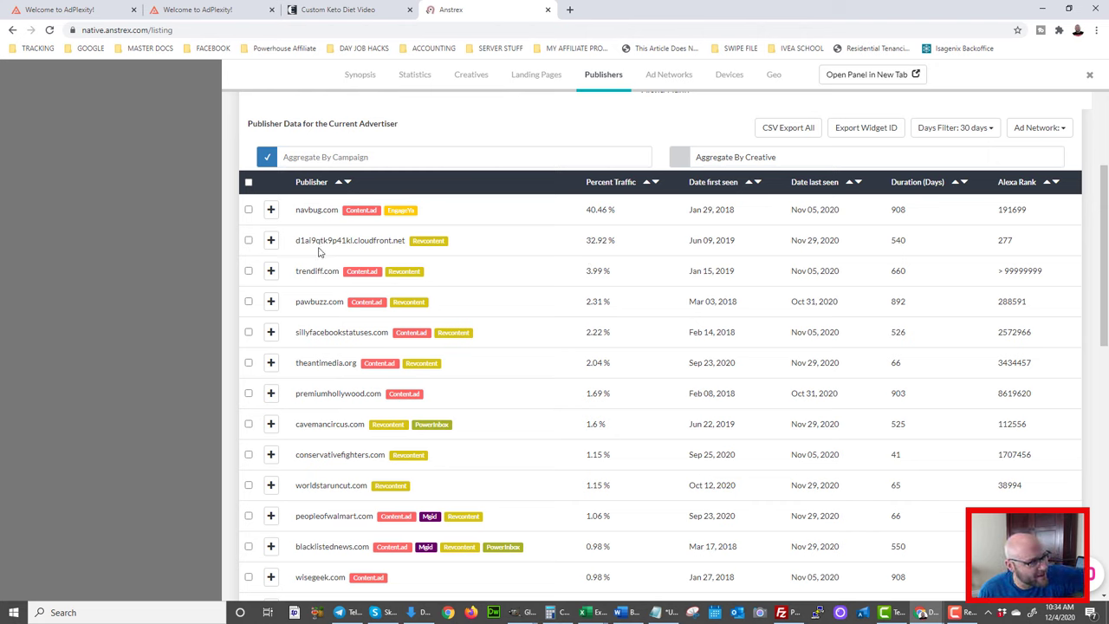
# Check the Content.ad widget ID for navbug.com and look through the ad networks tagged on the other publishers
pyautogui.moveTo(305, 208); pyautogui.dragTo(321, 206)
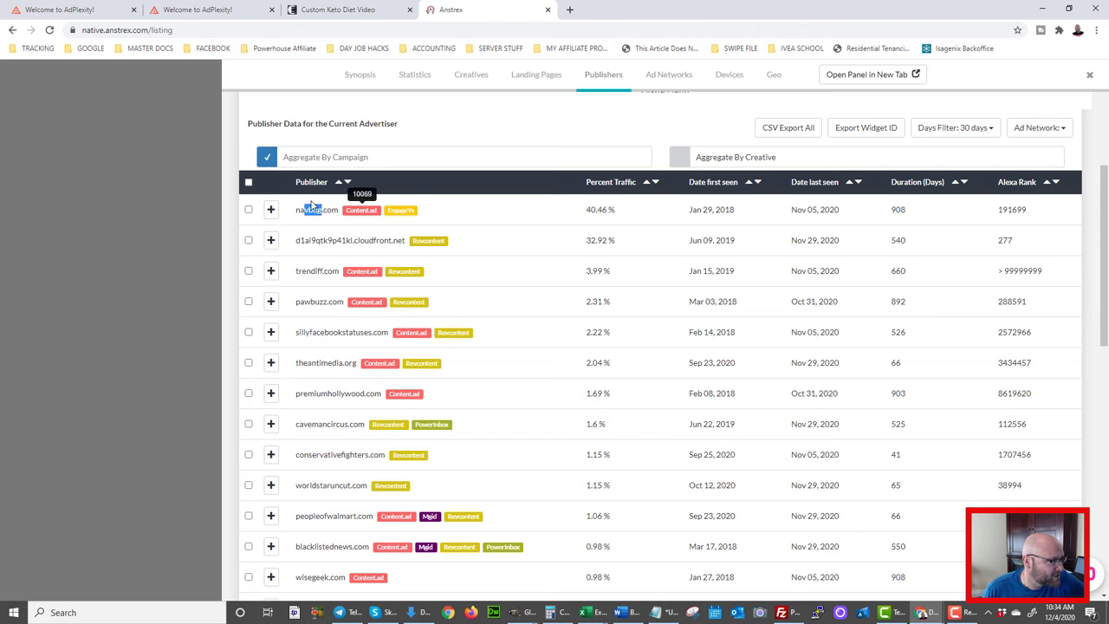
pyautogui.moveTo(313, 204); pyautogui.dragTo(326, 210)
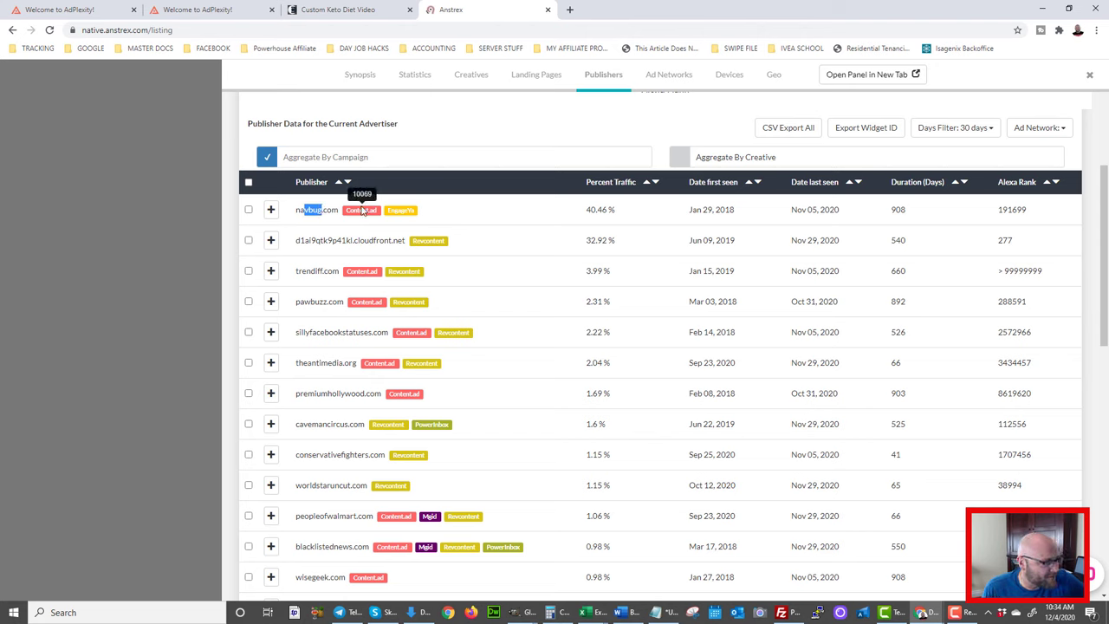
pyautogui.scroll(-4, 460, 253)
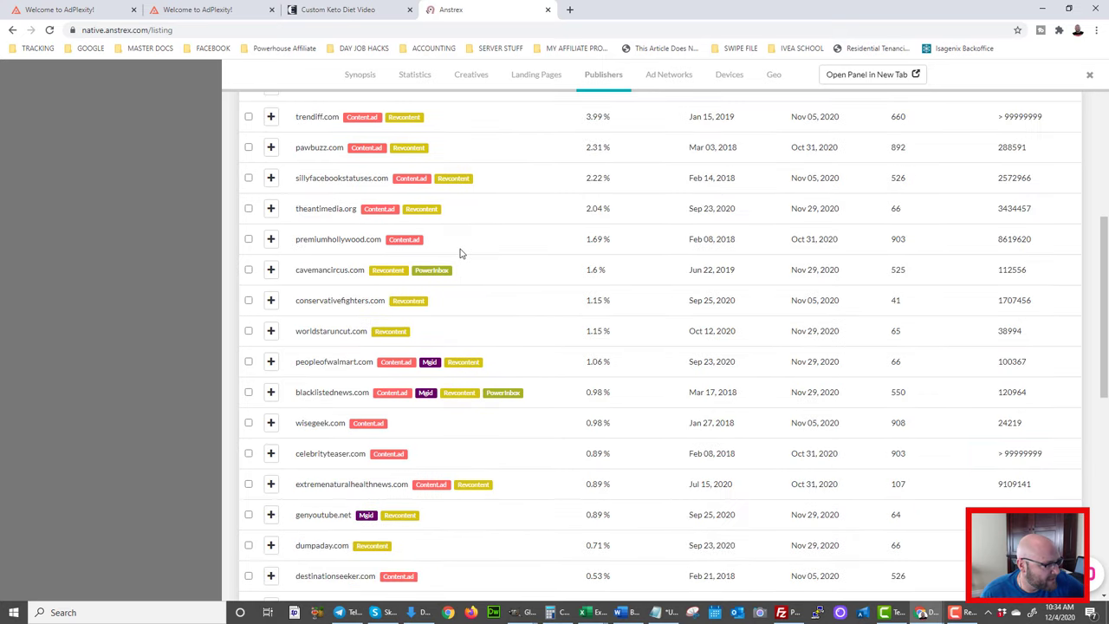
pyautogui.scroll(-5, 447, 383)
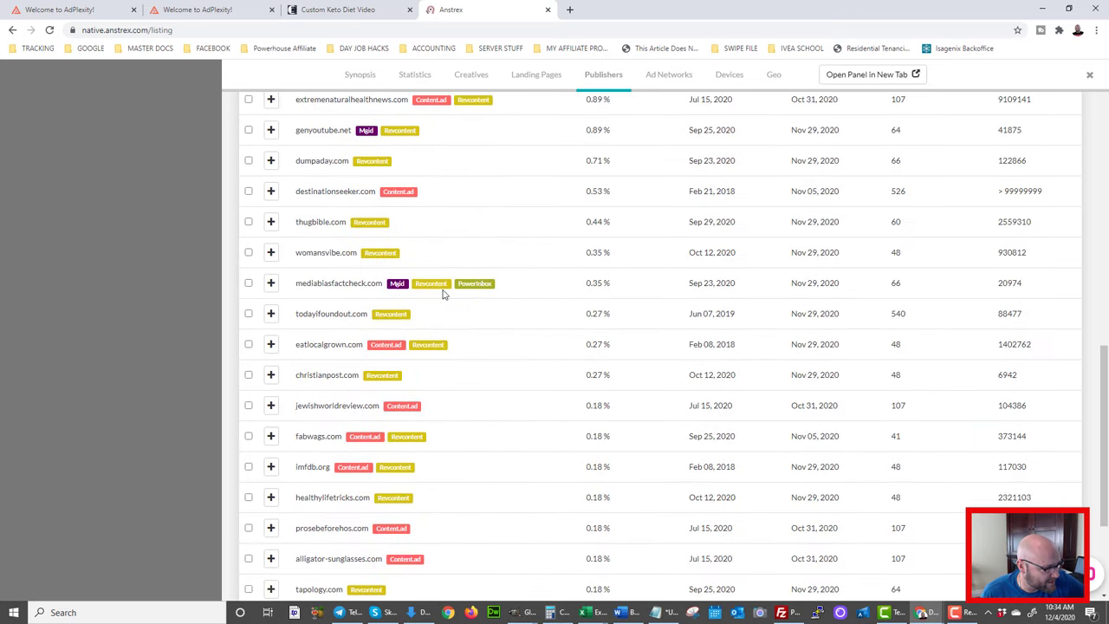
pyautogui.scroll(4, 507, 419)
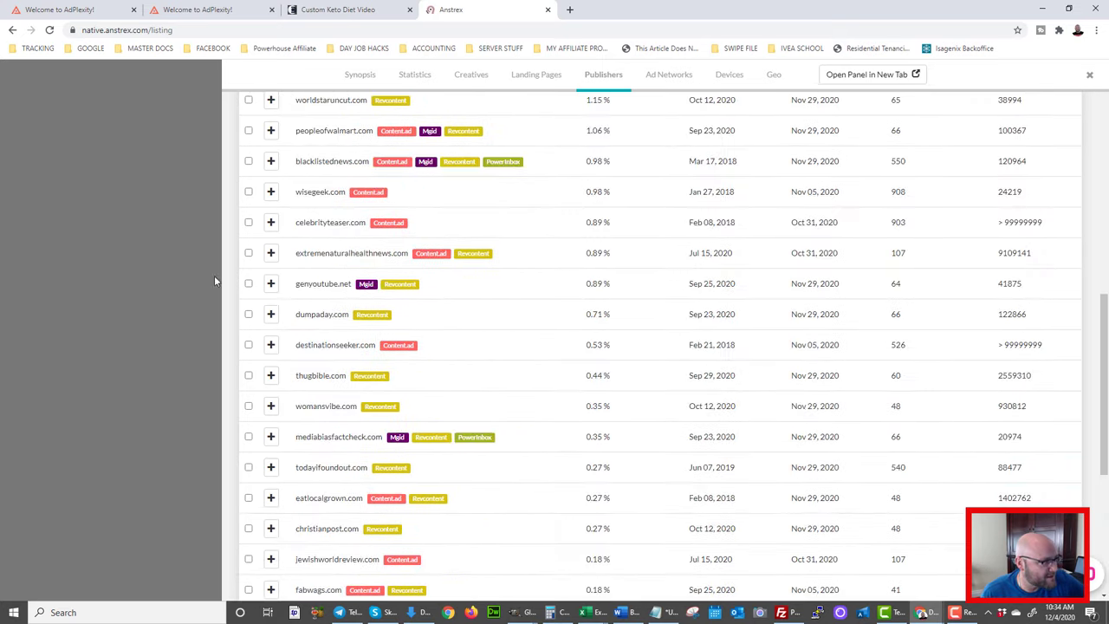
# Expand wisegeek.com in the publisher list and examine its top 10 advertisers
pyautogui.click(271, 192)
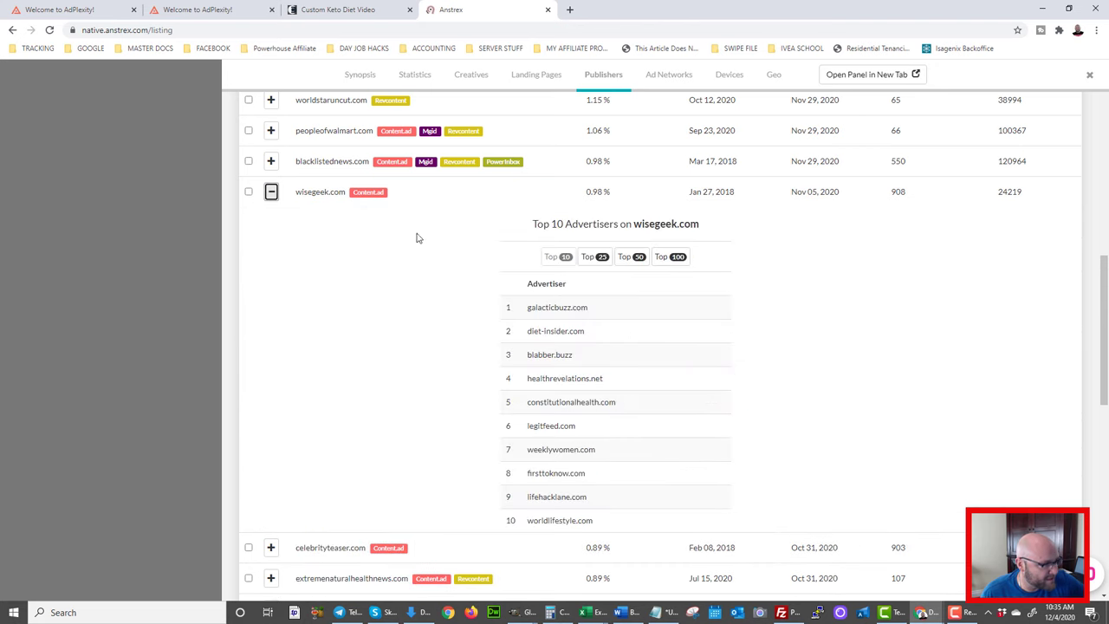
pyautogui.moveTo(511, 224); pyautogui.dragTo(779, 225)
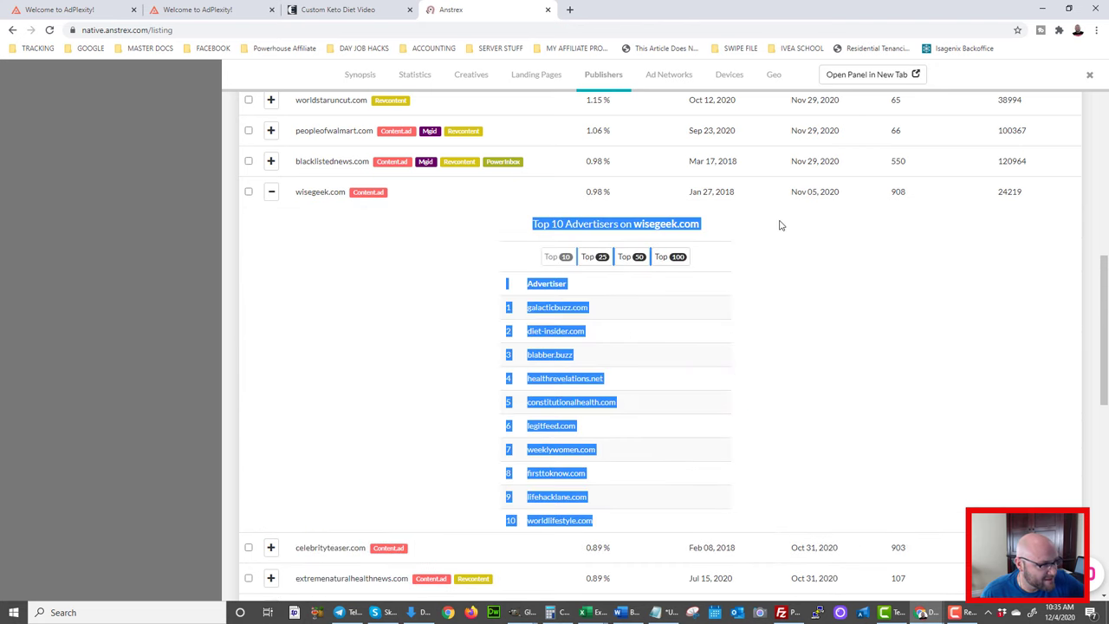
pyautogui.click(816, 370)
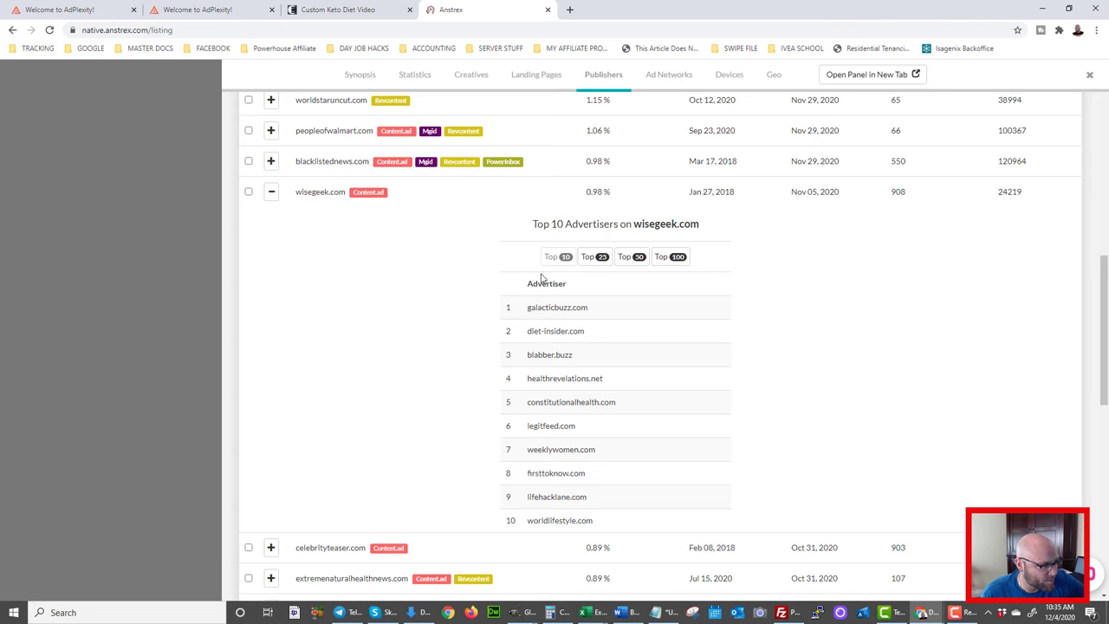
# Look back over the advertiser's publisher list and copy the domain galacticbuzz.com from wisegeek.com's top 10 advertisers
pyautogui.scroll(10, 633, 352)
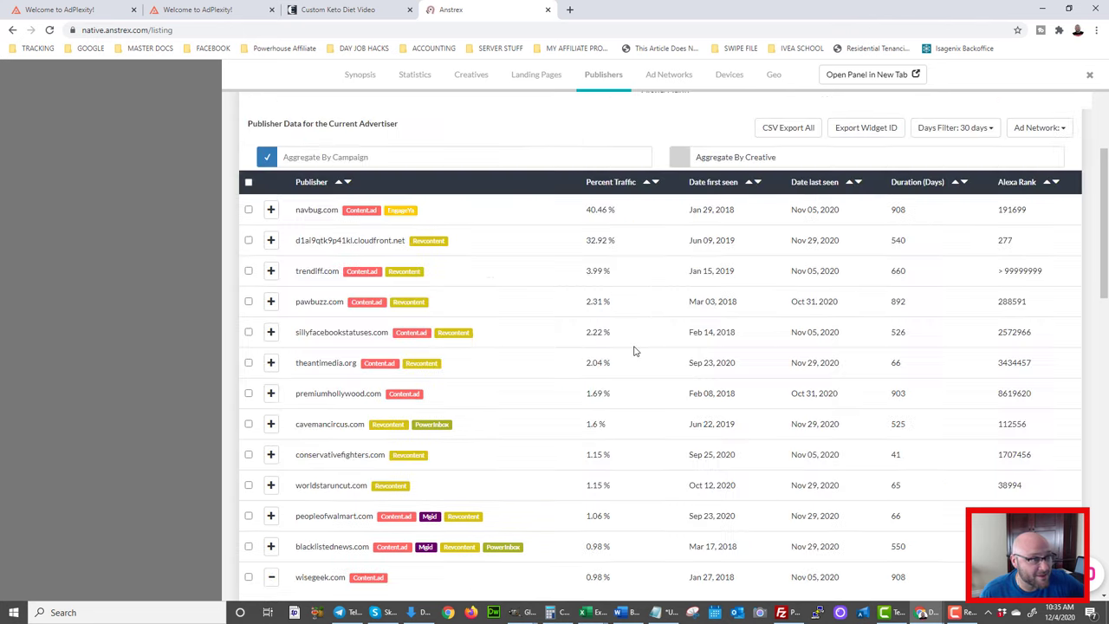
pyautogui.scroll(-2, 633, 352)
pyautogui.scroll(-5, 564, 483)
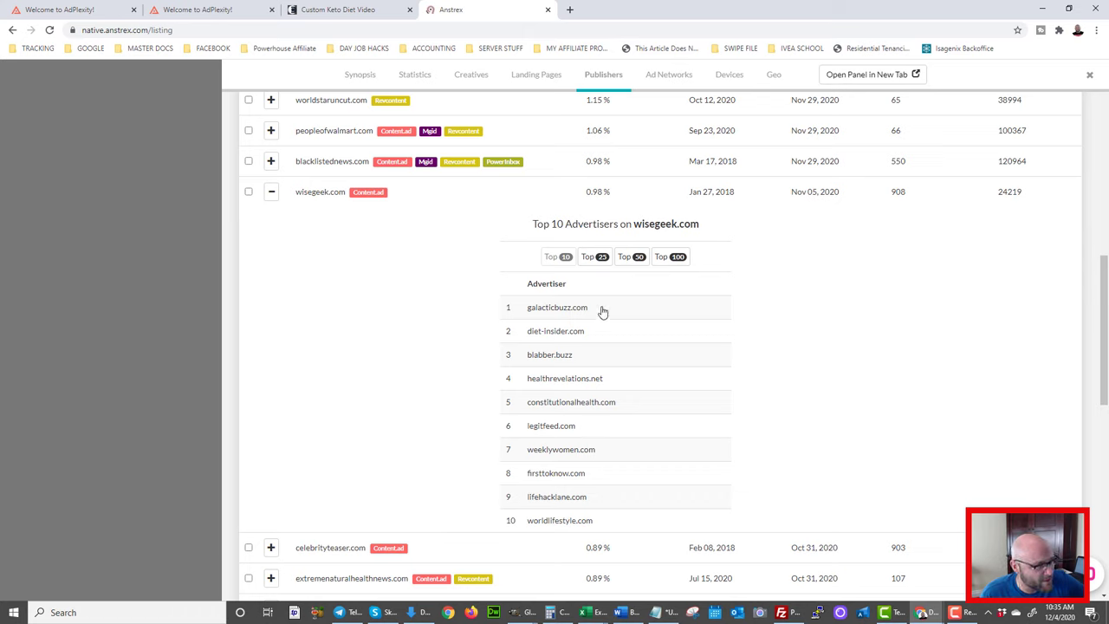
pyautogui.moveTo(598, 312); pyautogui.dragTo(524, 311)
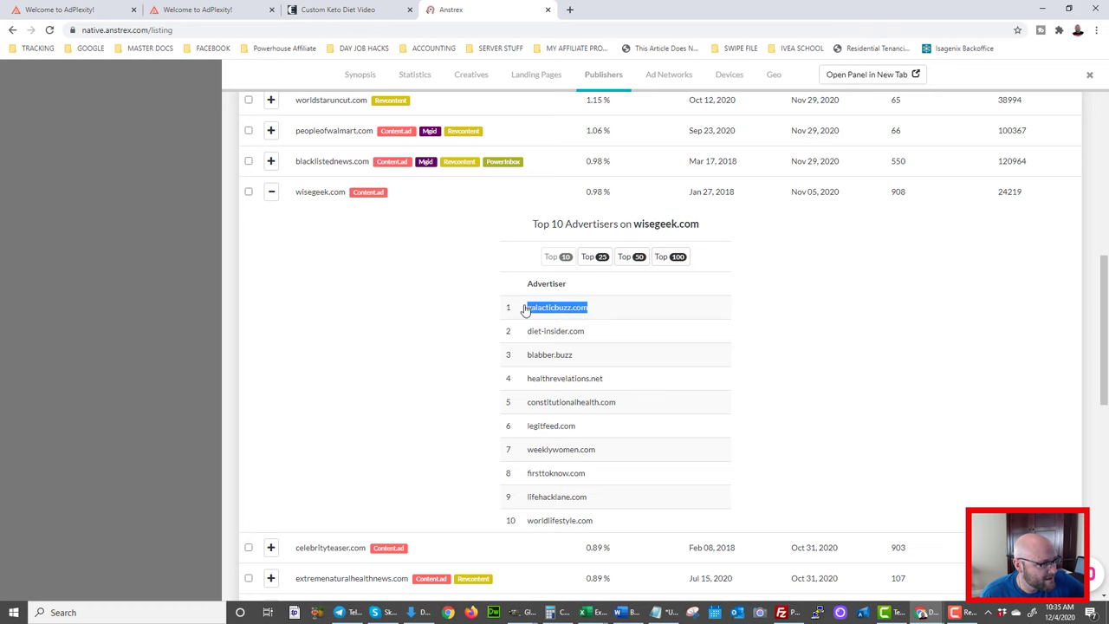
pyautogui.hotkey('ctrl', 'c')
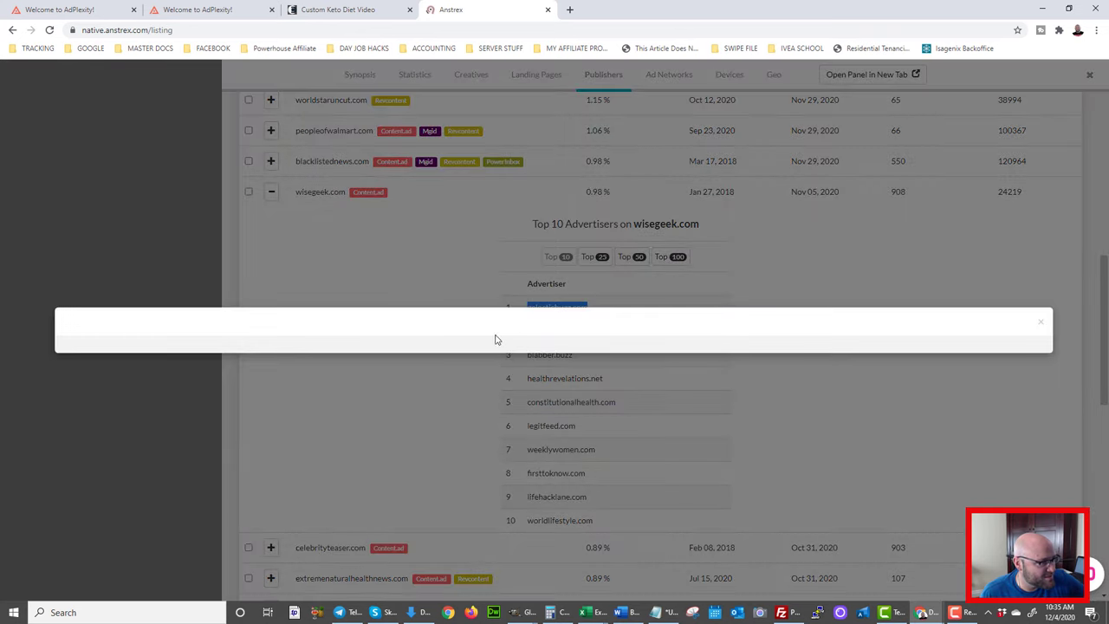
pyautogui.click(378, 452)
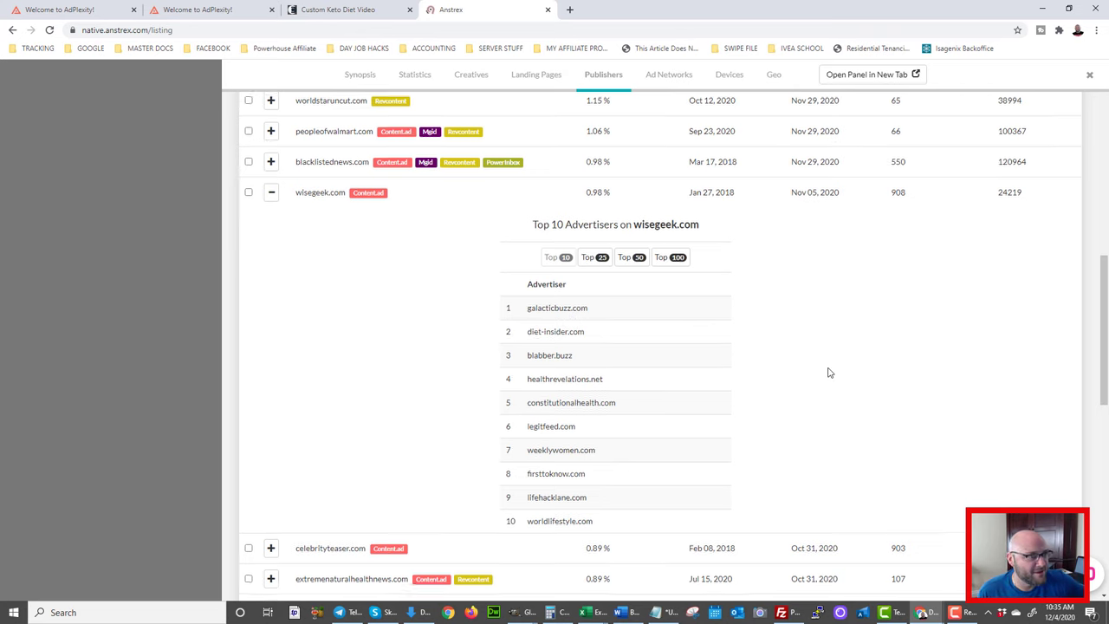
# Review the advertiser's ad network data, including the traffic share chart, first and last seen dates and duration per network
pyautogui.scroll(10, 828, 373)
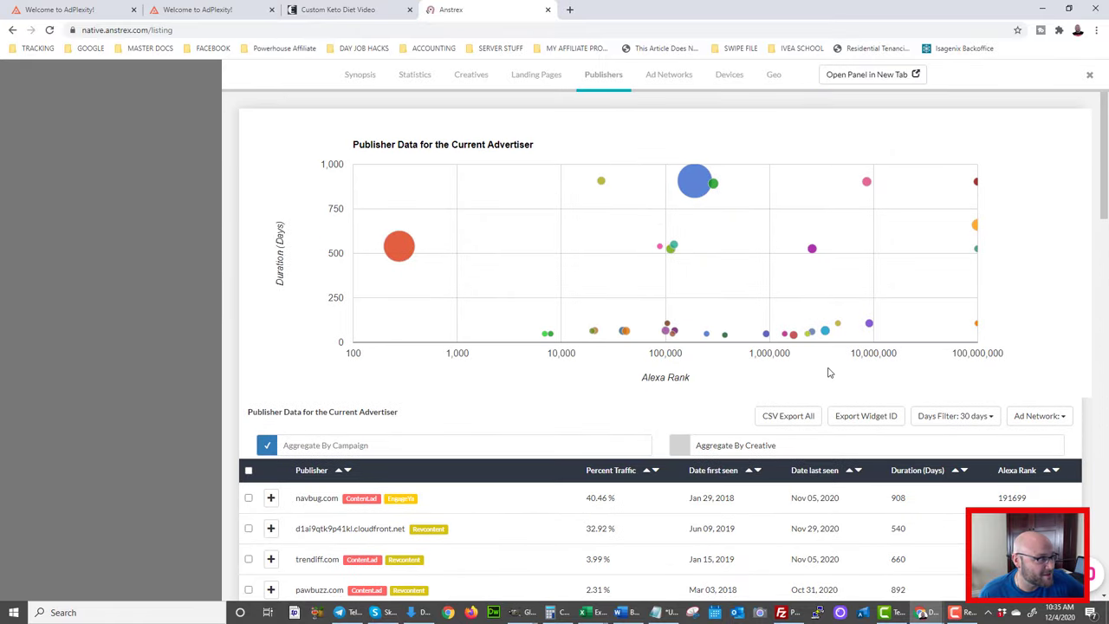
pyautogui.click(661, 83)
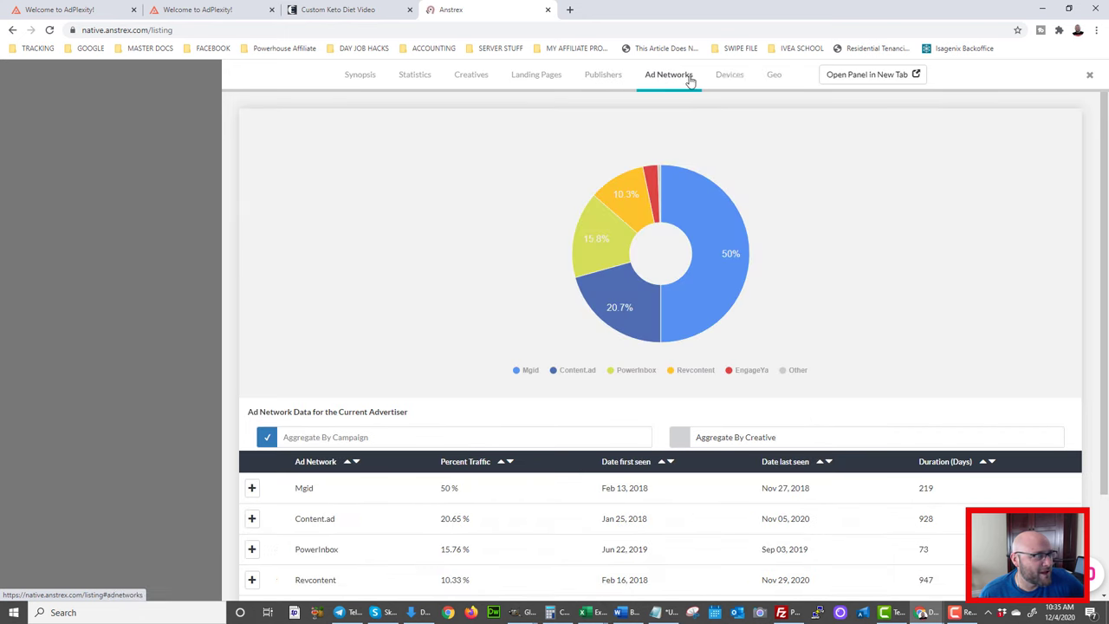
pyautogui.scroll(-2, 521, 350)
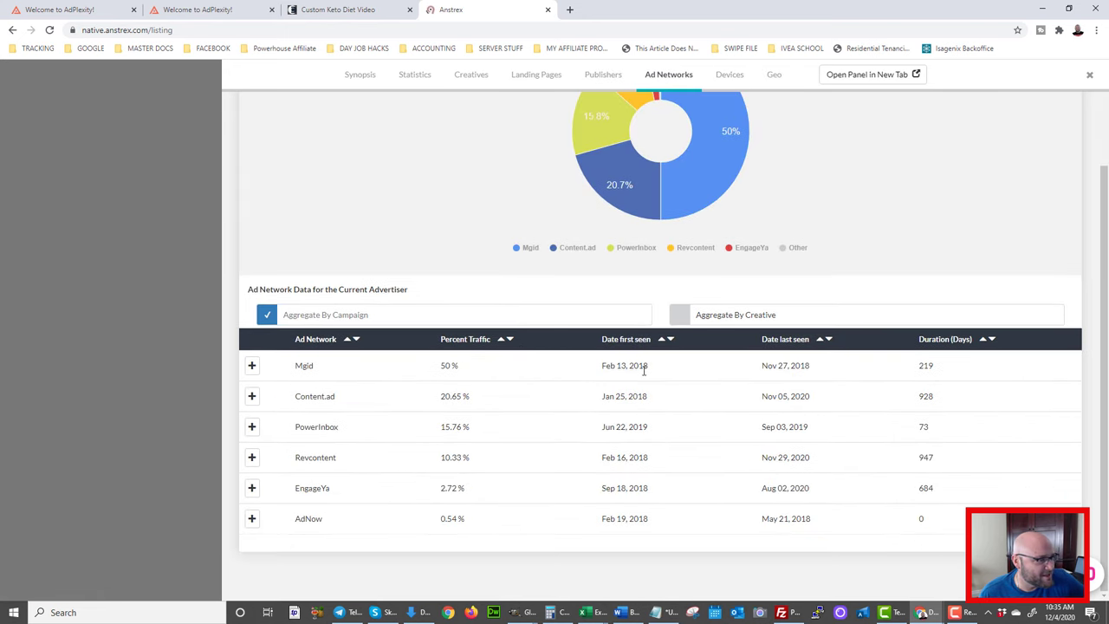
pyautogui.scroll(2, 645, 370)
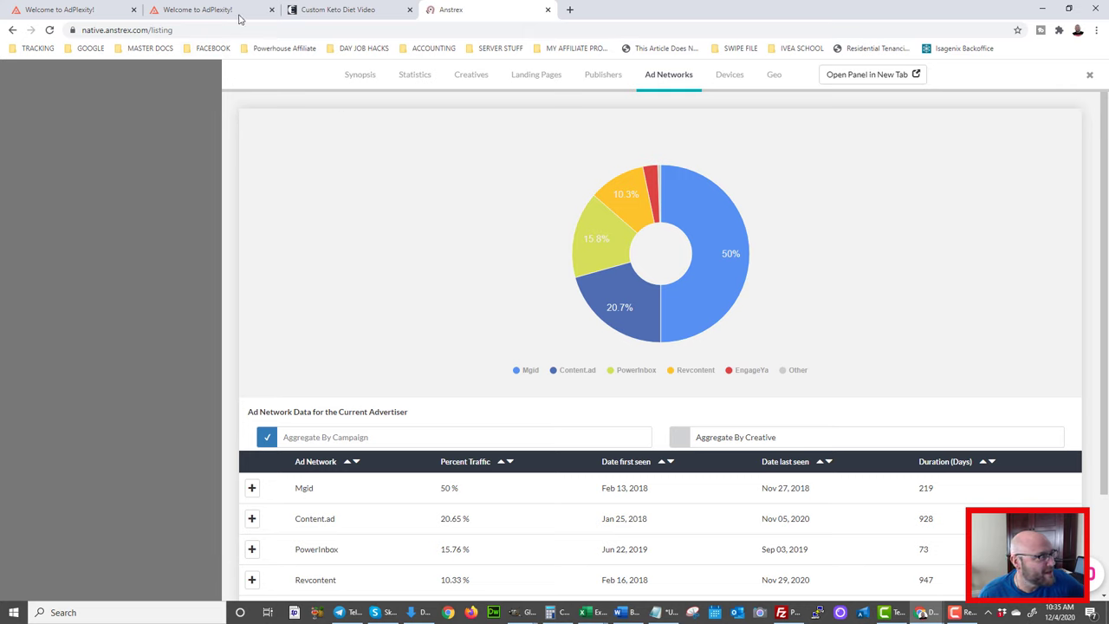
# Switch to AdPlexity's "diet" keyword results, look over the filters and ads, and open the search by placement ID
pyautogui.click(196, 11)
pyautogui.click(74, 10)
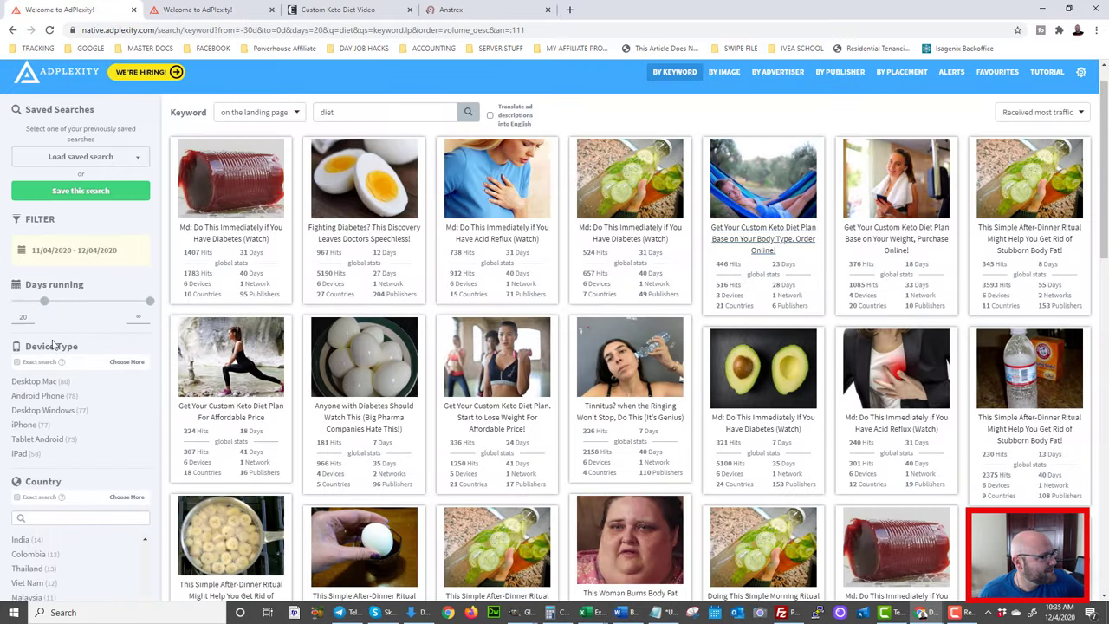
pyautogui.scroll(-5, 86, 381)
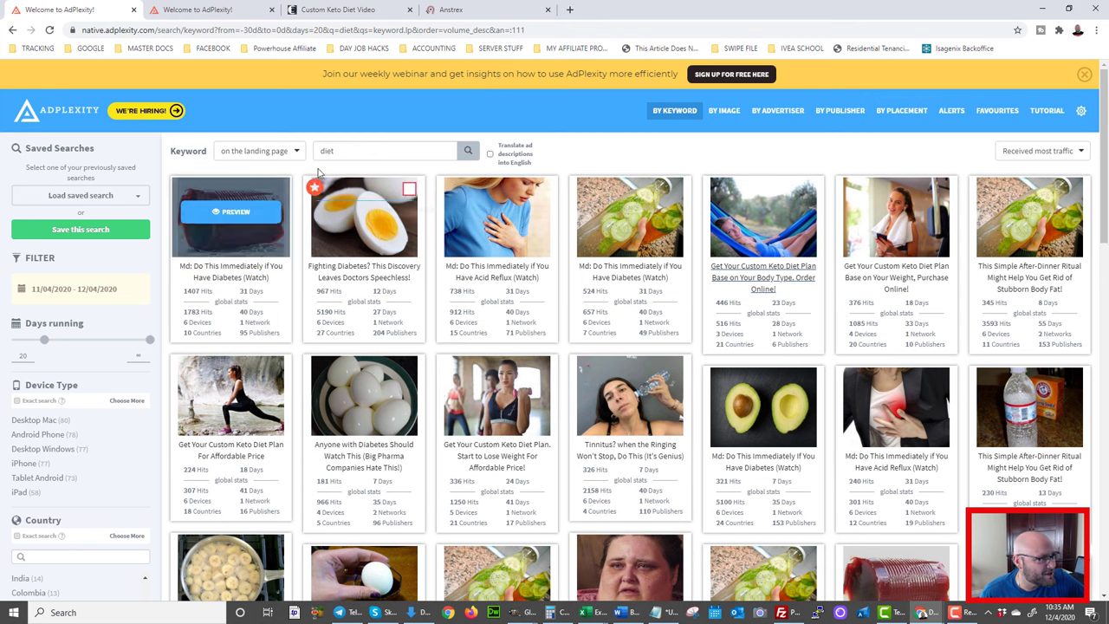
pyautogui.click(885, 116)
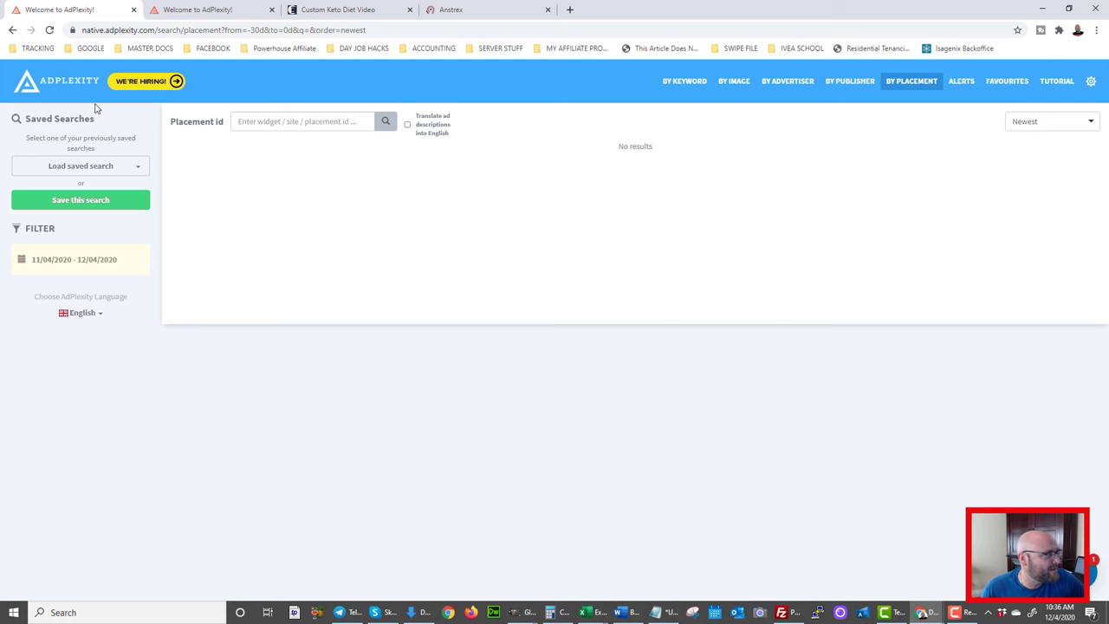
# Switch back to Anstrex and close the ad's detail panel to return to the Clickbank ad listing
pyautogui.click(450, 10)
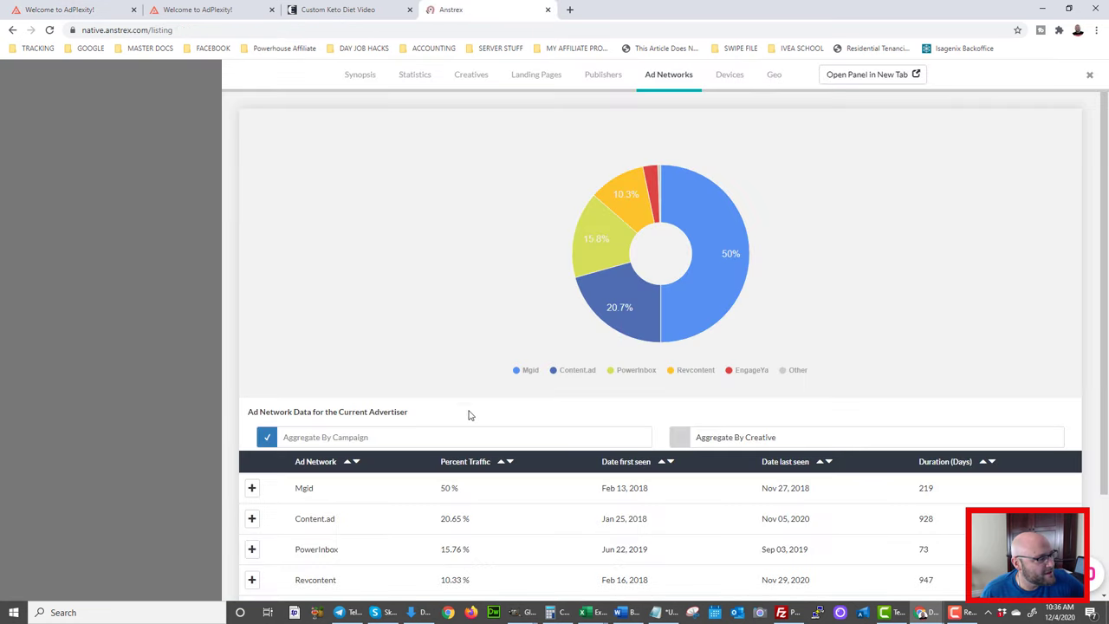
pyautogui.moveTo(109, 31); pyautogui.dragTo(178, 33)
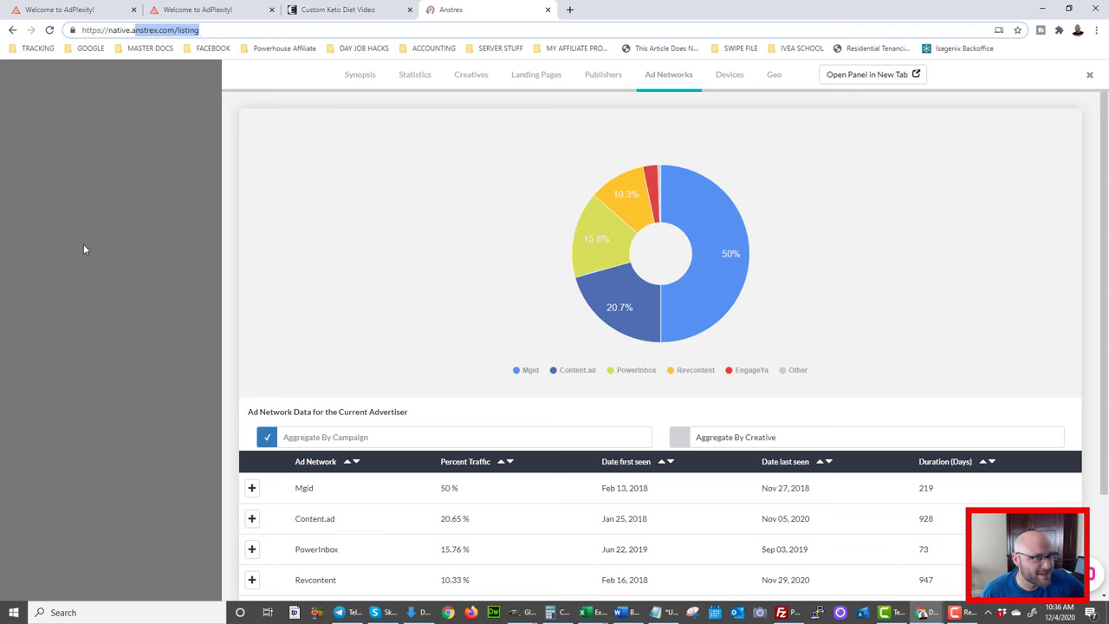
pyautogui.click(1089, 75)
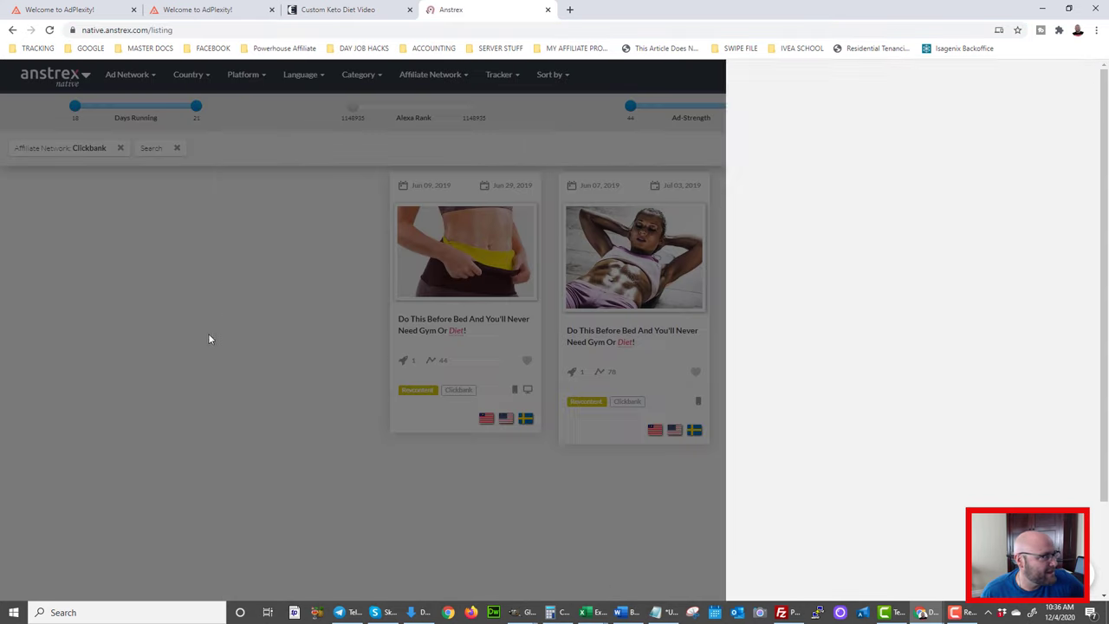